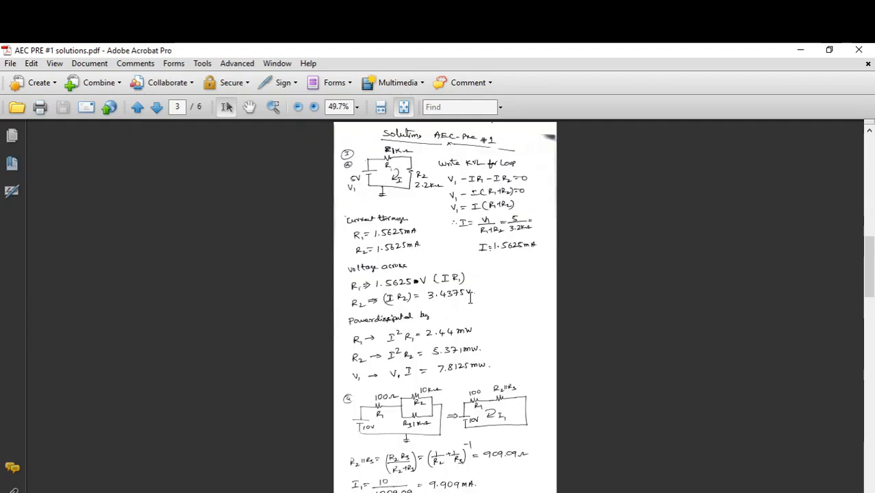
# - Enlarge page 3 of the solutions PDF to 100% to examine the loop equations for the 5 V series circuit
pyautogui.click(314, 107)
pyautogui.click(313, 107)
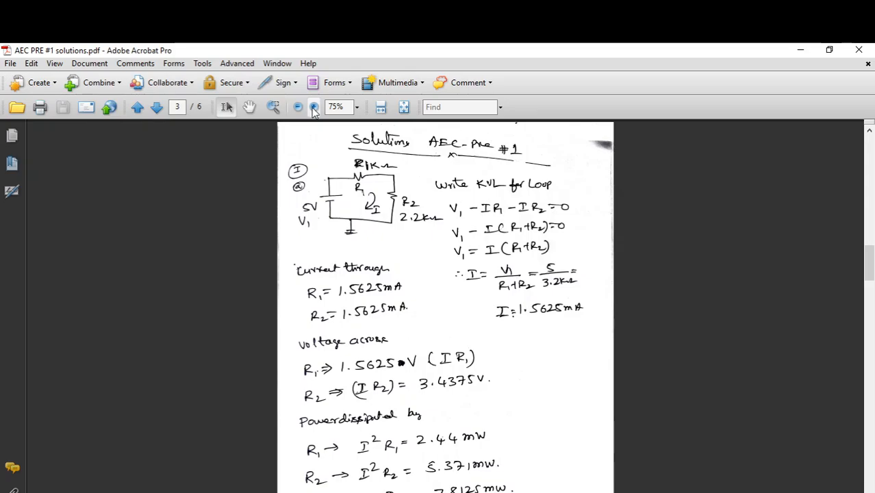
pyautogui.click(314, 108)
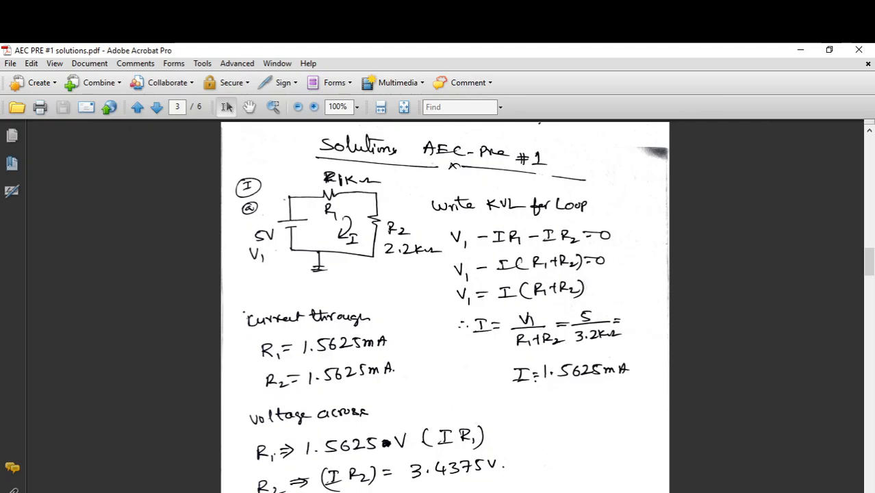
# - Switch to the Camera app, arrange it side by side with the solutions PDF, and return the camera view to full screen
pyautogui.click(670, 492)
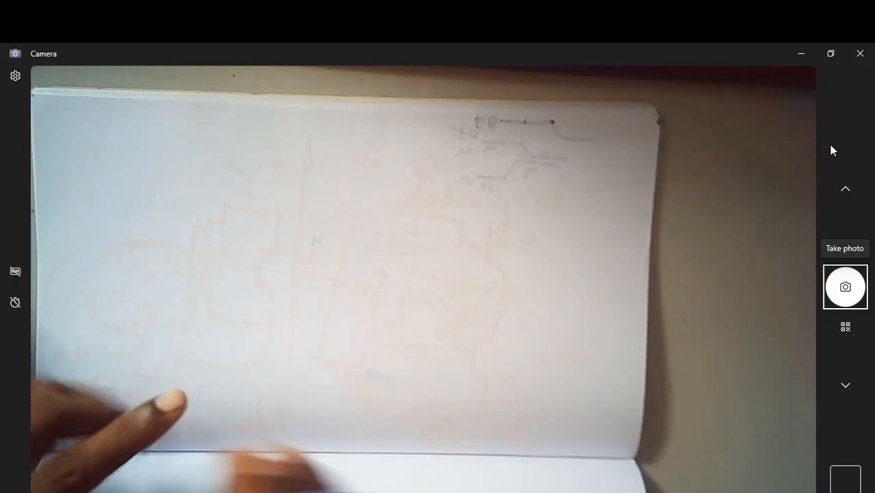
pyautogui.moveTo(701, 52); pyautogui.dragTo(2, 48)
pyautogui.moveTo(547, 58); pyautogui.dragTo(862, 55)
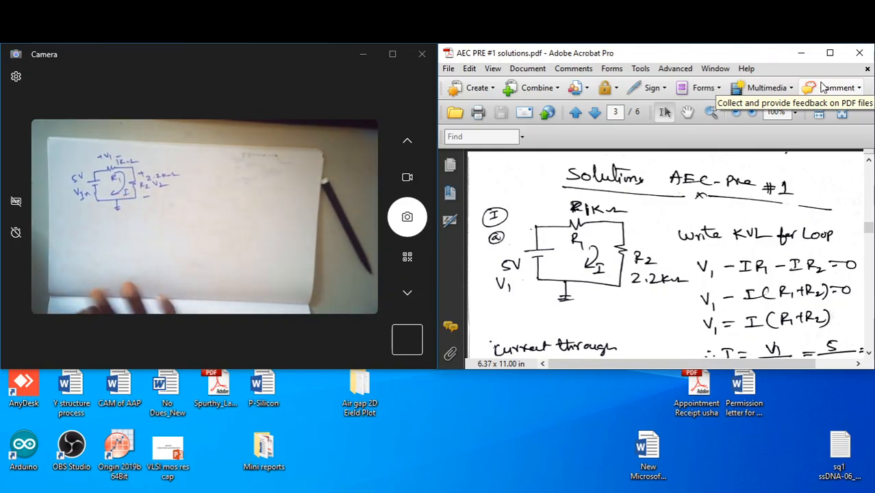
pyautogui.click(393, 55)
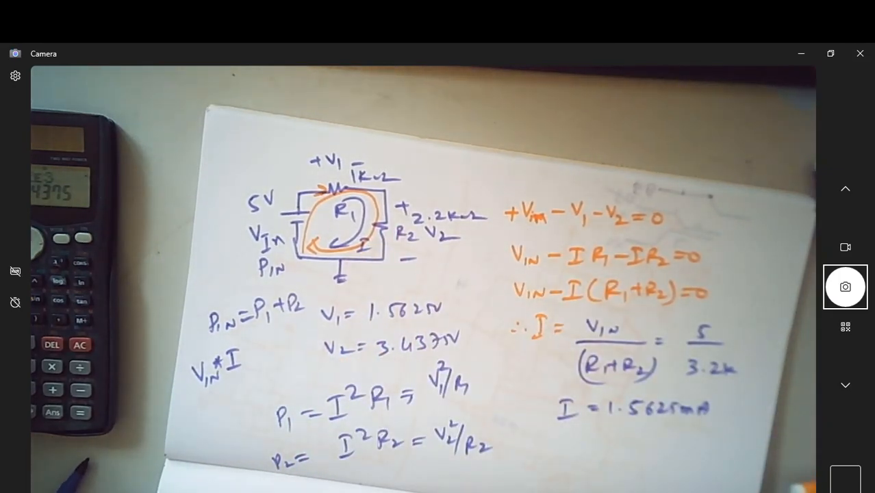
# - Switch to the solutions PDF in Adobe Acrobat at full size and review the series circuit's current, voltage and power calculations
pyautogui.hotkey('alt', 'Tab')
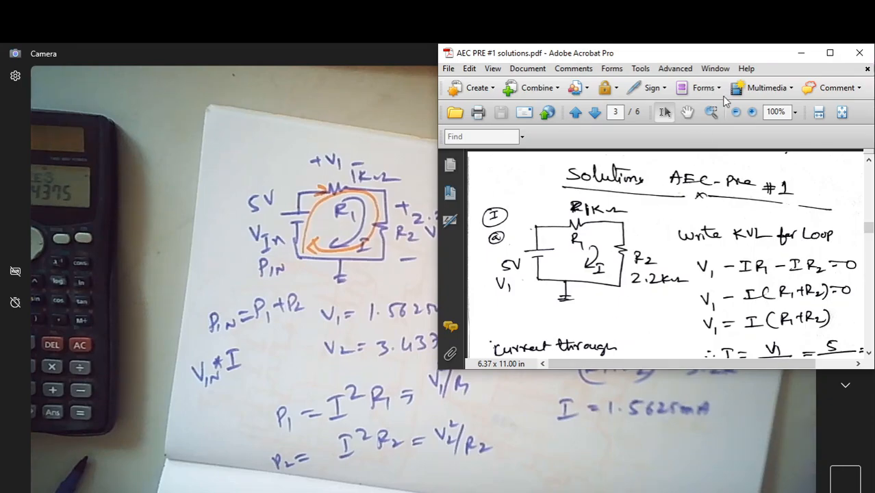
pyautogui.click(830, 53)
pyautogui.scroll(-3, 565, 335)
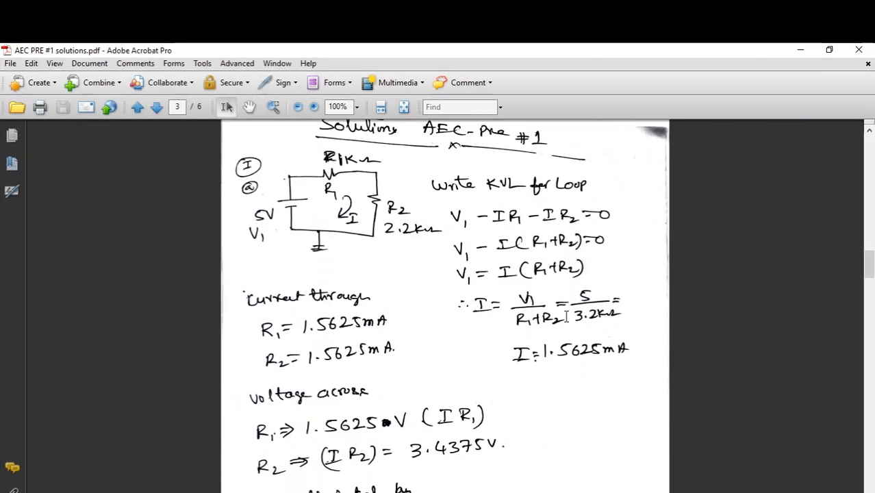
pyautogui.scroll(-1, 566, 349)
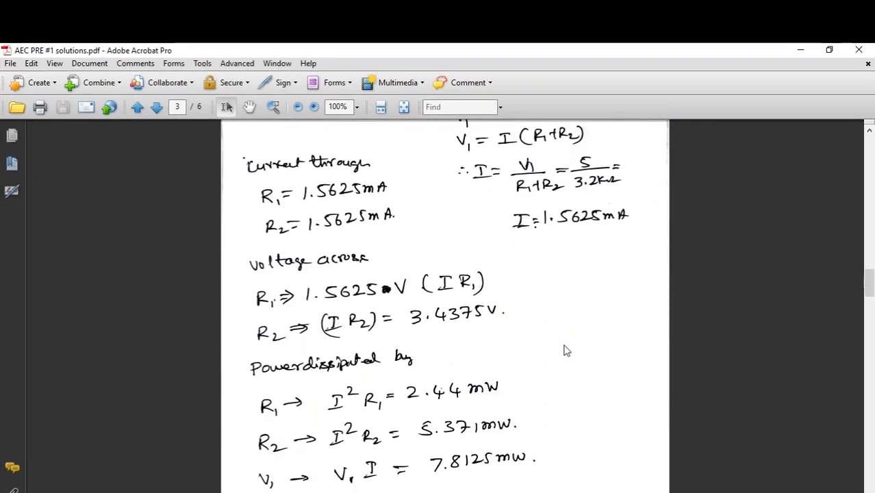
pyautogui.scroll(-1, 565, 350)
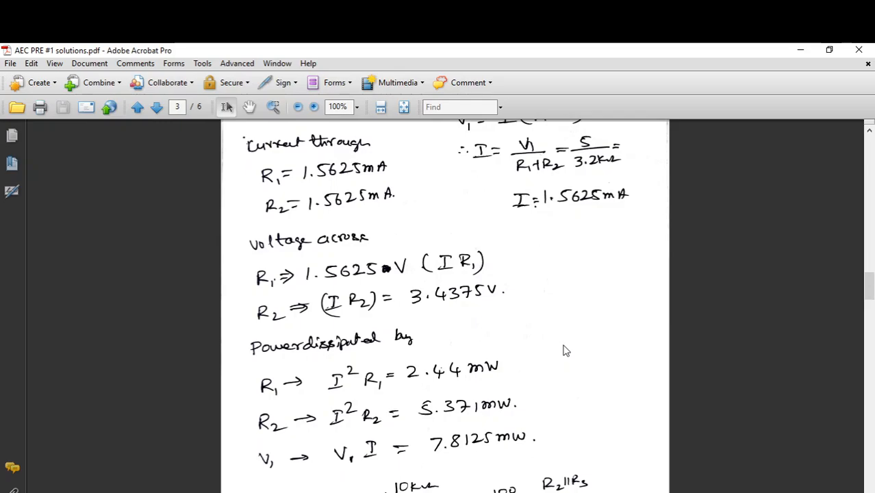
pyautogui.scroll(-2, 565, 351)
pyautogui.scroll(-1, 565, 349)
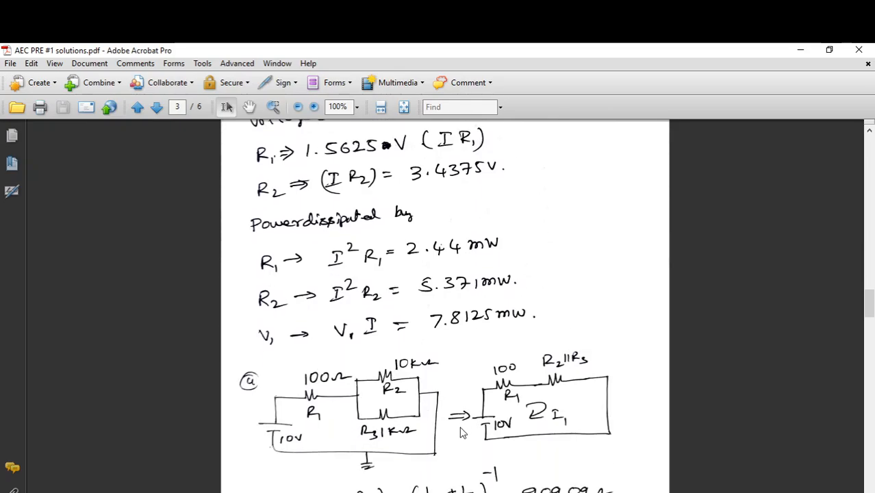
# - Examine the 10 V circuit's reduction of parallel resistors R2 and R3 and the calculation of current I1
pyautogui.scroll(-2, 387, 398)
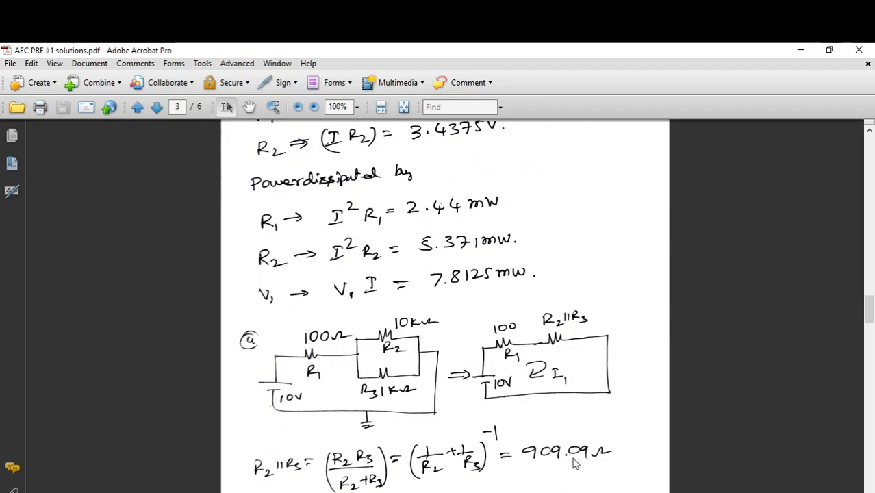
pyautogui.scroll(-1, 574, 459)
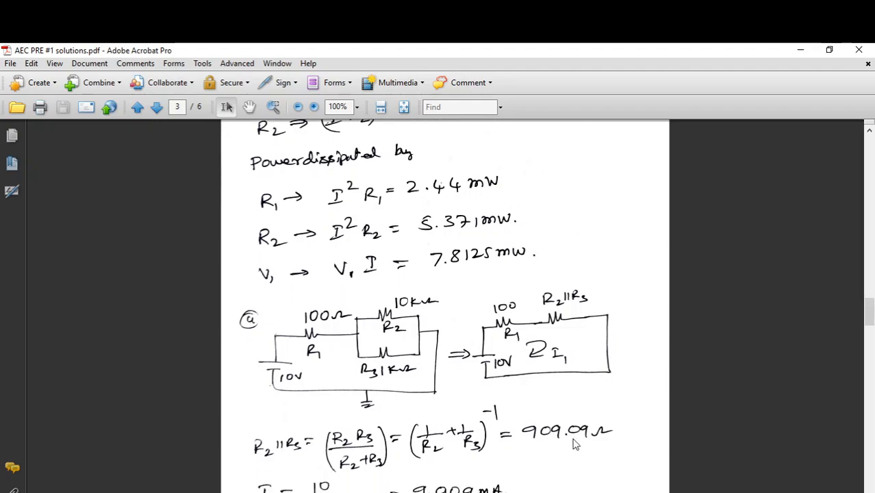
pyautogui.scroll(-1, 496, 433)
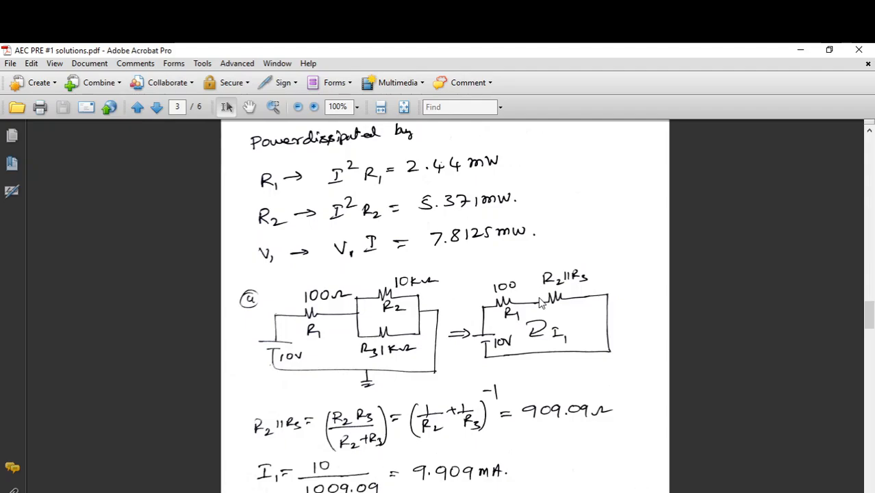
pyautogui.scroll(-3, 540, 384)
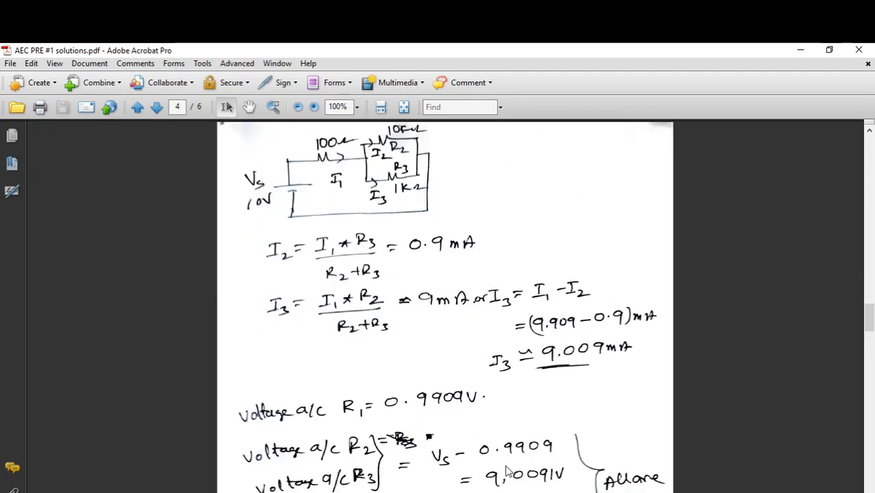
pyautogui.scroll(3, 466, 383)
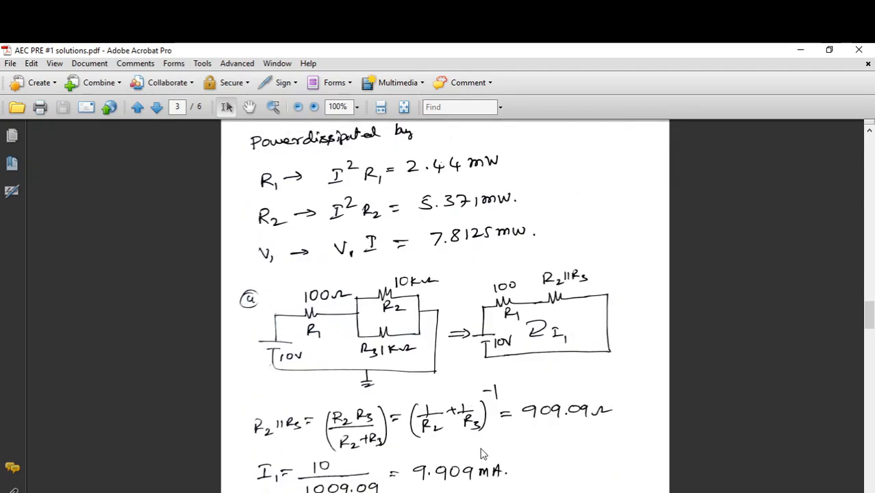
# - Examine the branch current calculations for I2 and I3 and the resistor voltage calculations on page 4
pyautogui.scroll(-3, 508, 397)
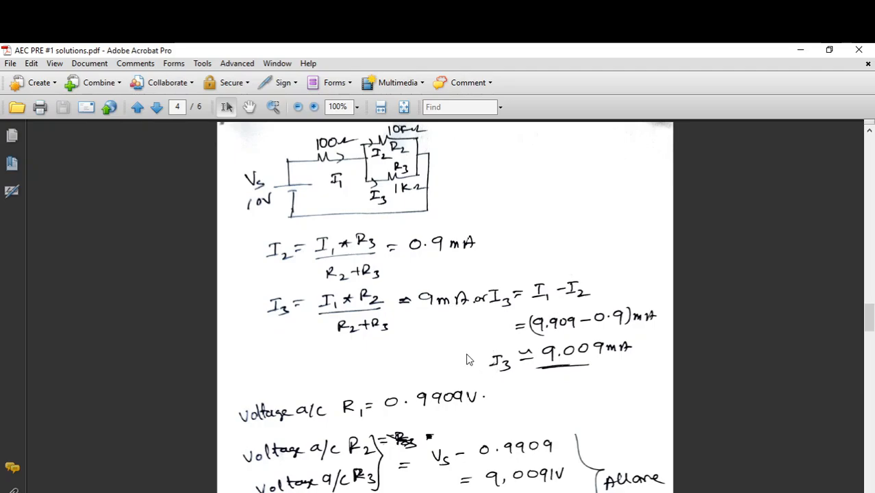
pyautogui.scroll(-1, 469, 357)
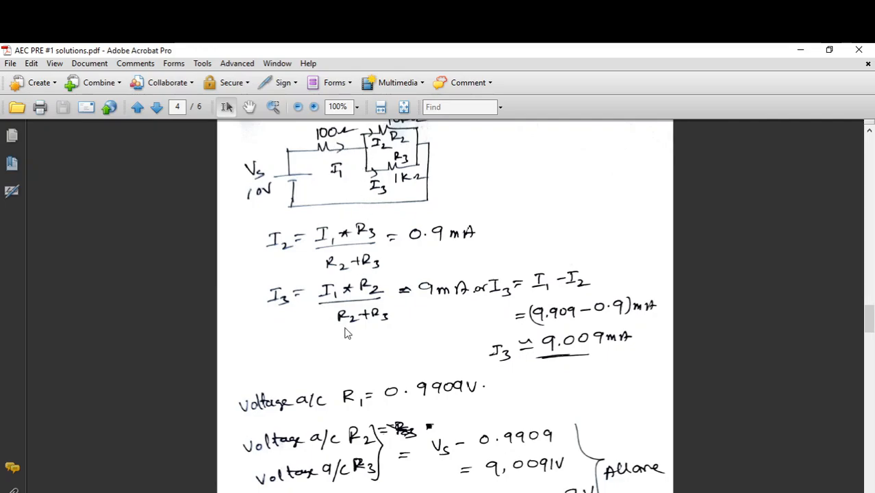
pyautogui.scroll(-3, 344, 328)
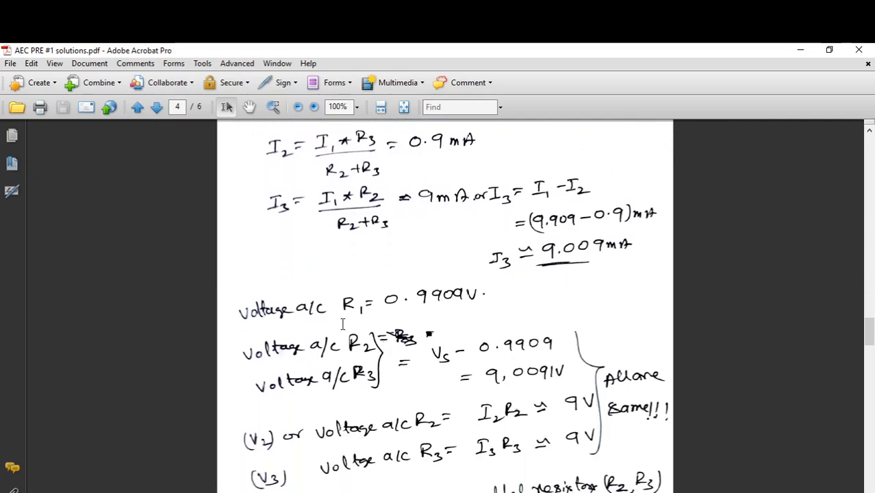
pyautogui.scroll(-1, 343, 324)
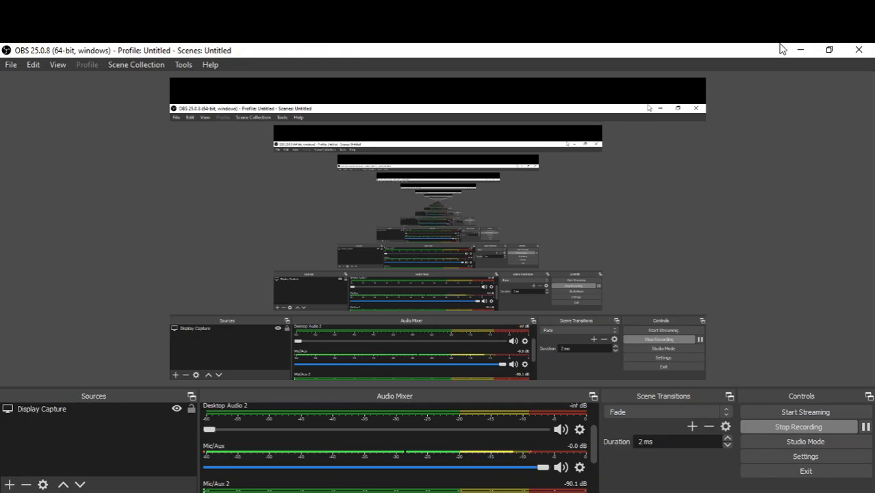
# - Minimize the OBS, Acrobat and Camera windows, launch LTspice from the desktop, and create a new schematic
pyautogui.click(804, 55)
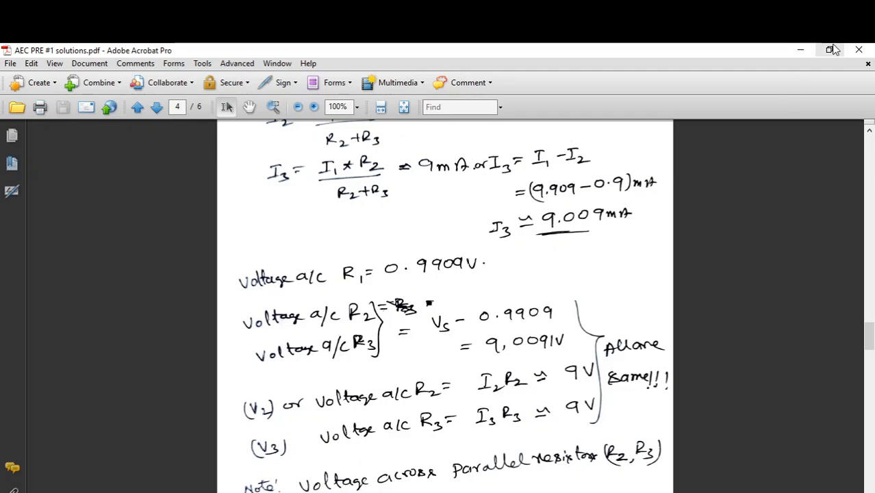
pyautogui.click(800, 53)
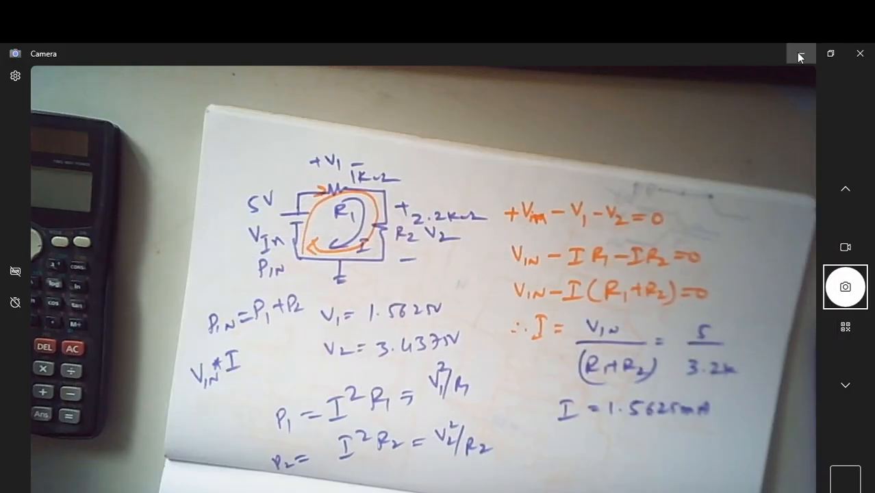
pyautogui.click(802, 53)
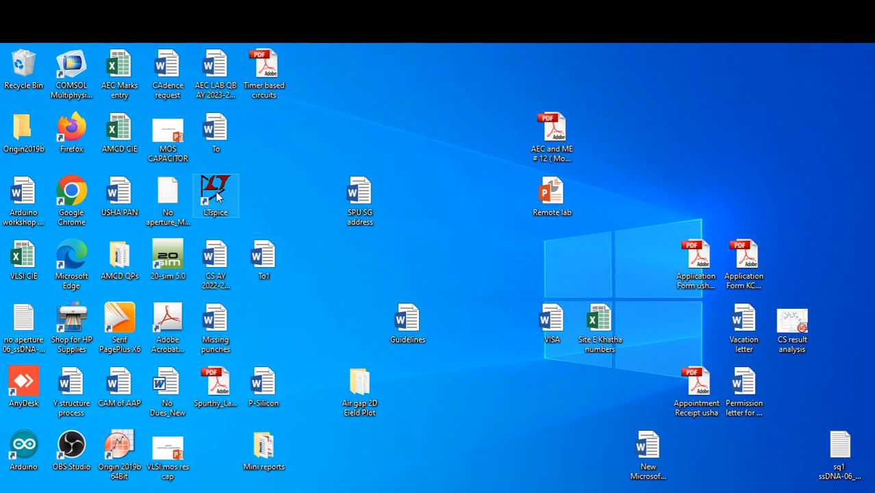
pyautogui.doubleClick(216, 195)
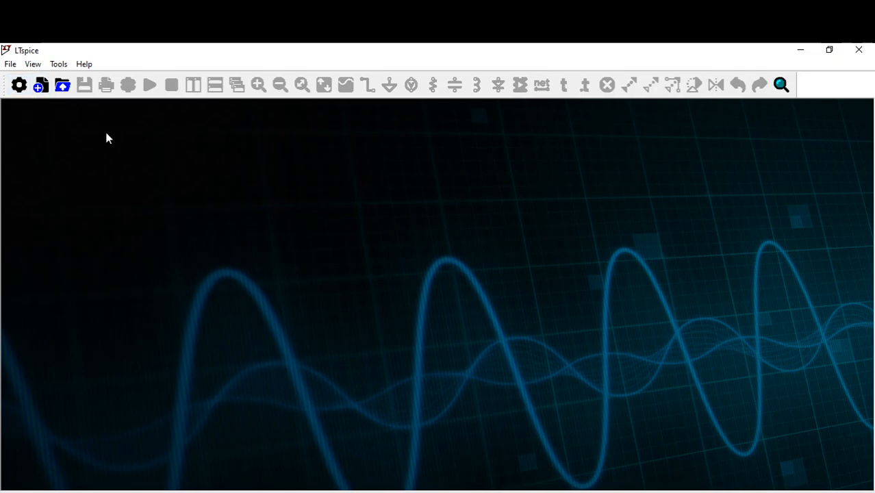
pyautogui.click(41, 91)
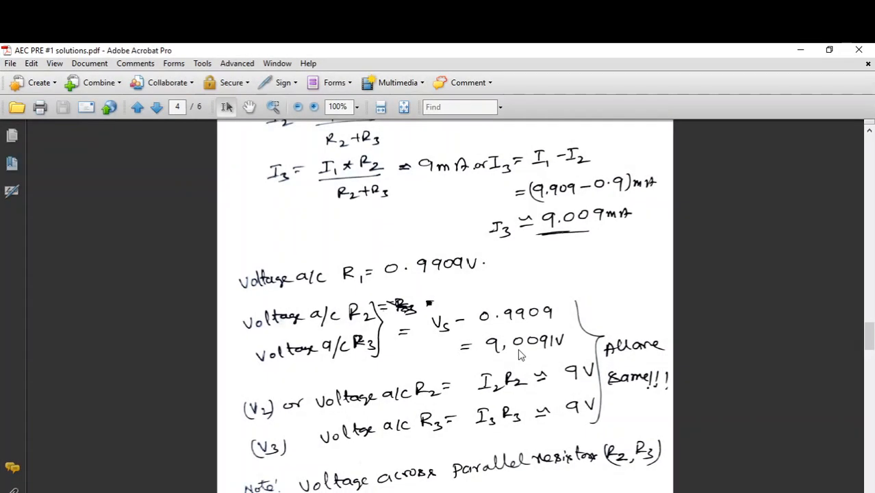
# - Examine the problem circuits on page 1 of the solutions PDF and return to the blank LTspice schematic
pyautogui.scroll(10, 518, 355)
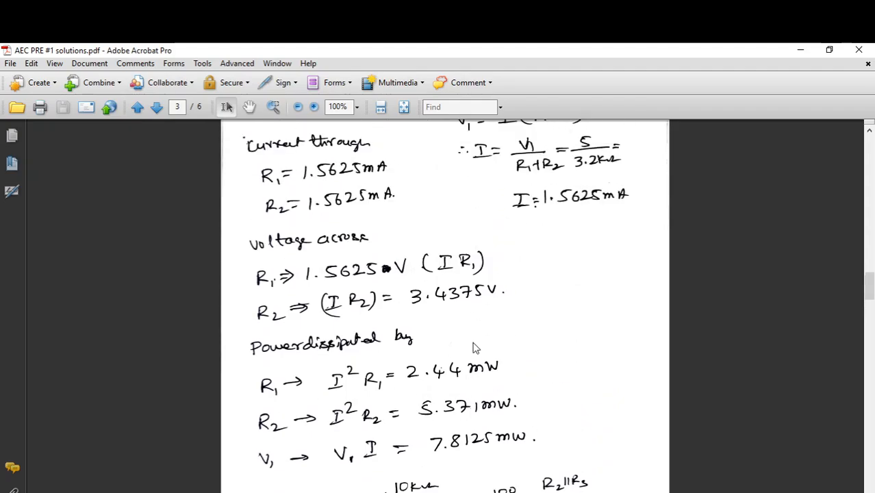
pyautogui.scroll(20, 473, 348)
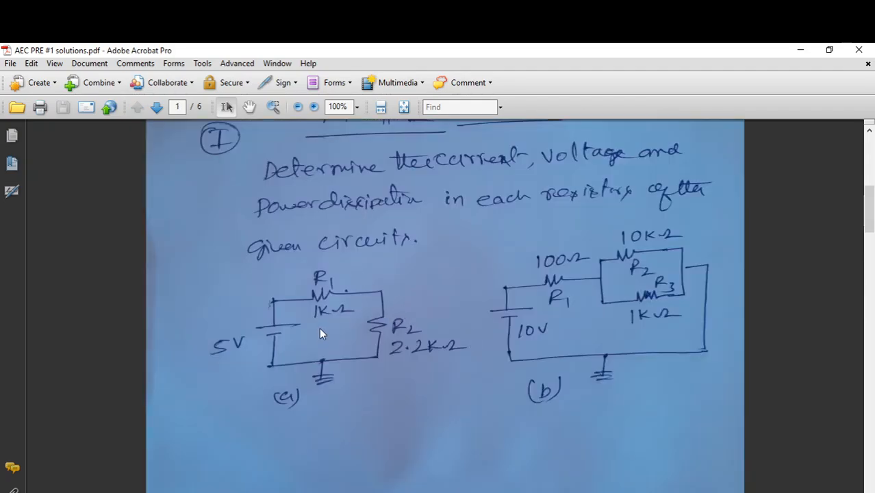
pyautogui.click(800, 50)
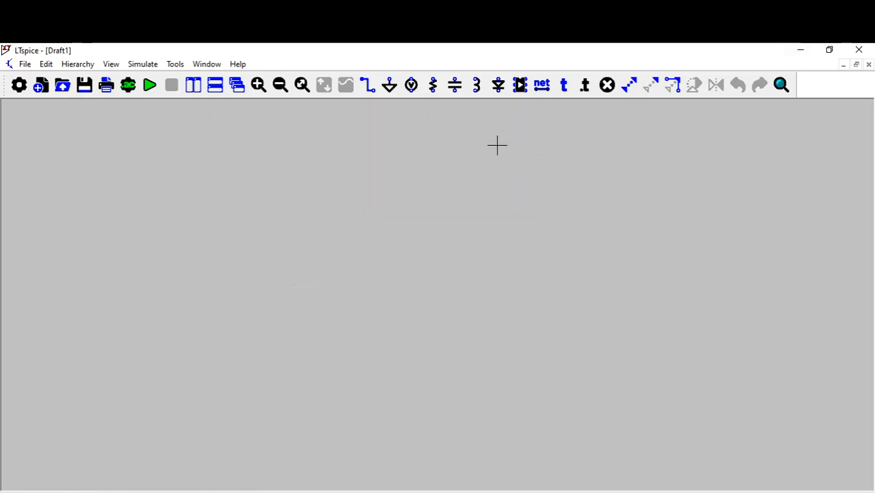
# - Place a horizontal resistor R1 and a vertical resistor R2 below and to its right in the schematic
pyautogui.click(433, 85)
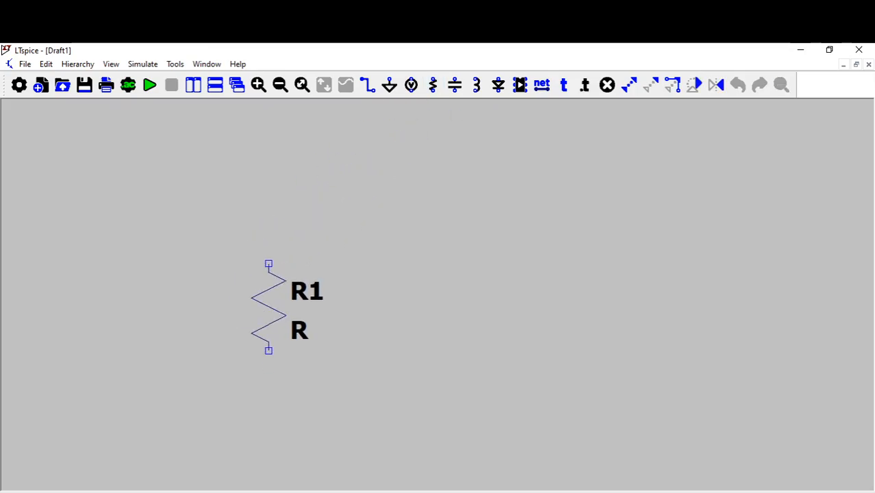
pyautogui.hotkey('ctrl', 'r')
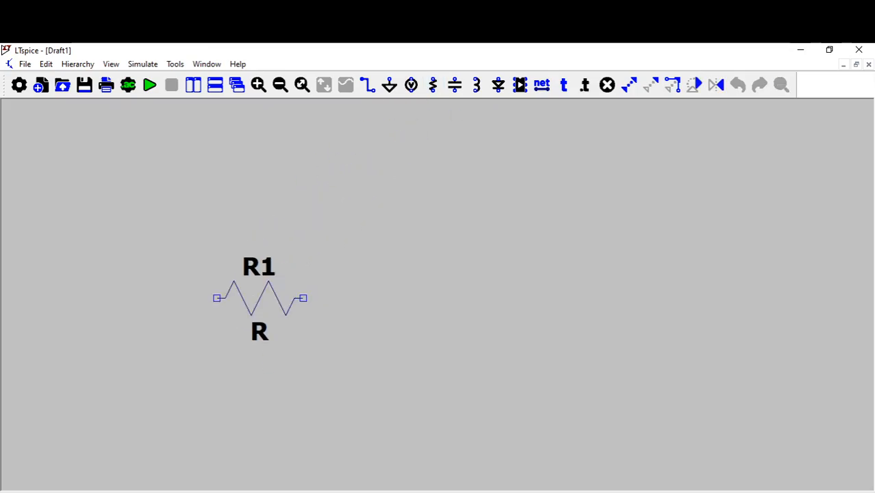
pyautogui.click(277, 280)
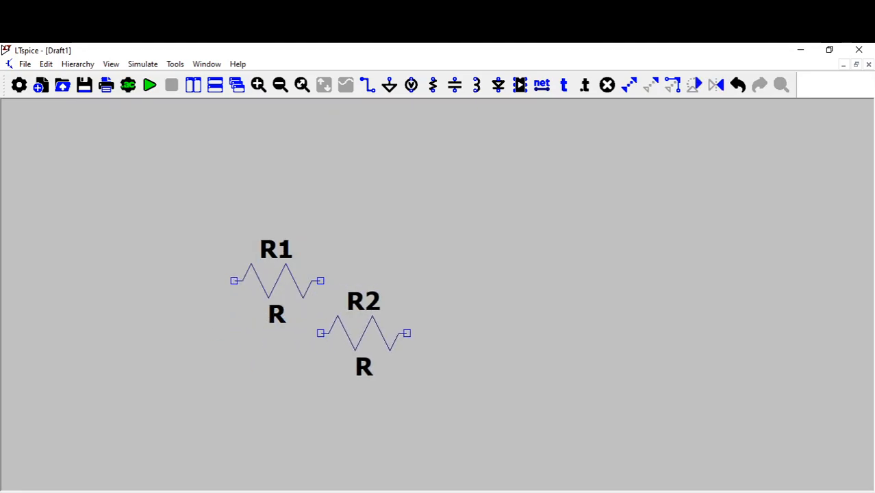
pyautogui.hotkey('ctrl', 'r')
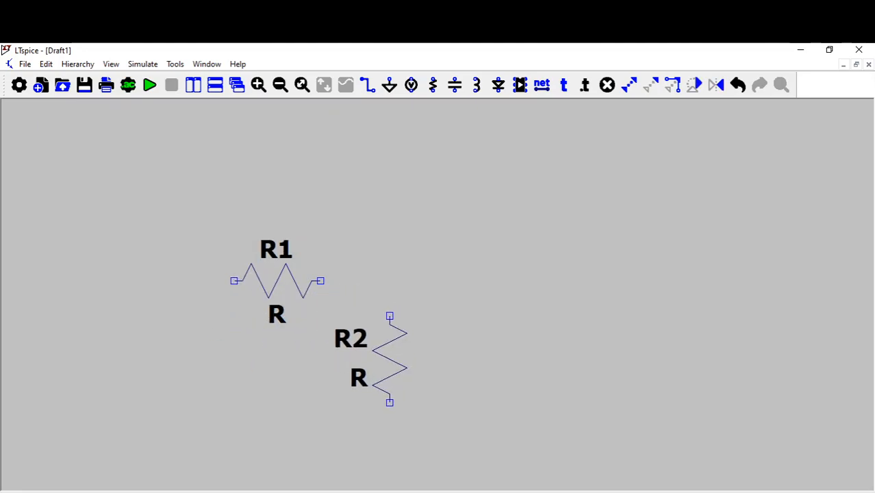
pyautogui.click(389, 362)
pyautogui.press('Escape')
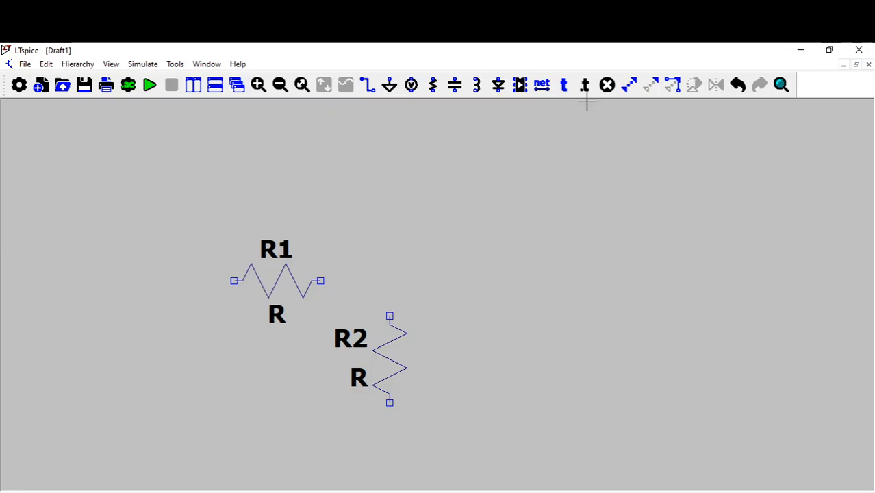
# - Place a battery from the Misc component folder below and to the left of R1
pyautogui.click(520, 85)
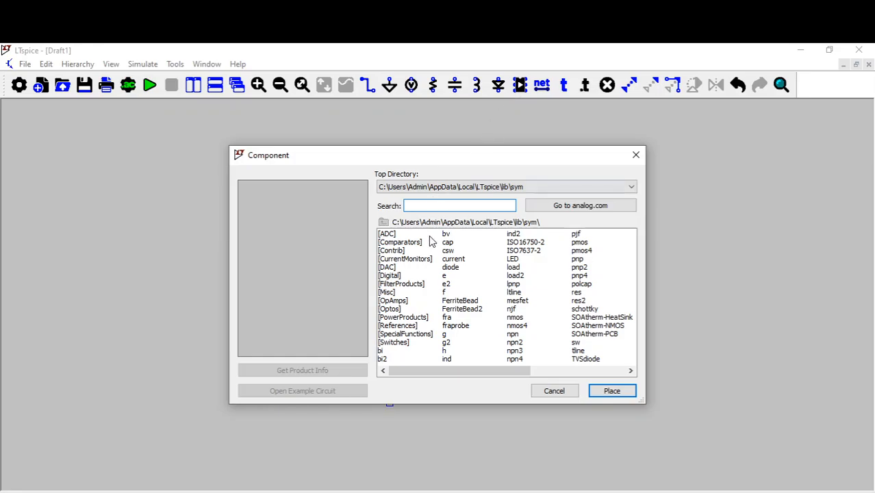
pyautogui.click(392, 294)
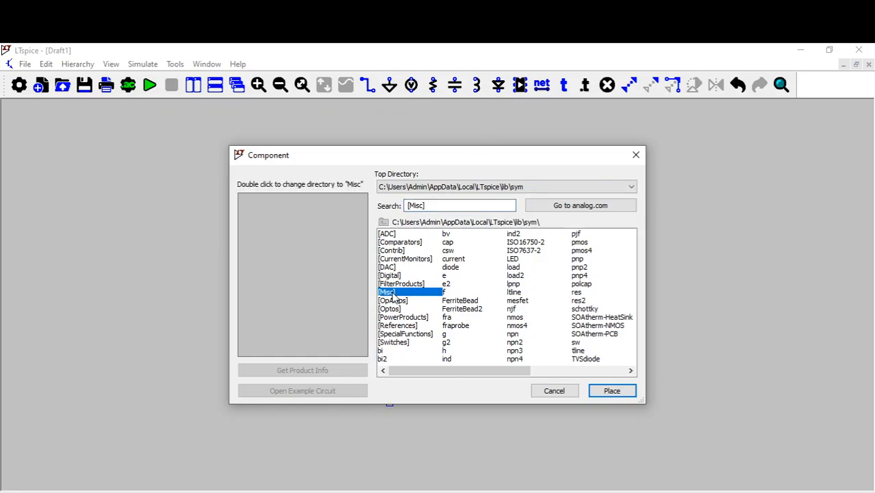
pyautogui.doubleClick(393, 294)
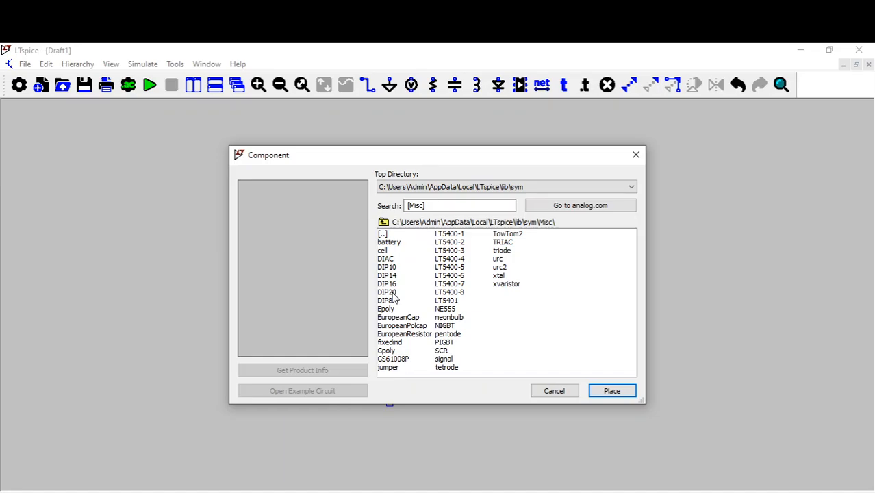
pyautogui.click(392, 245)
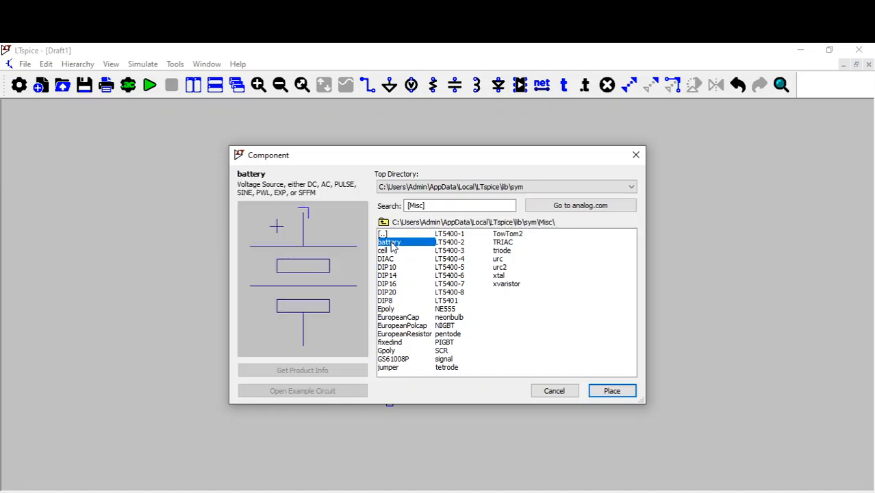
pyautogui.click(614, 391)
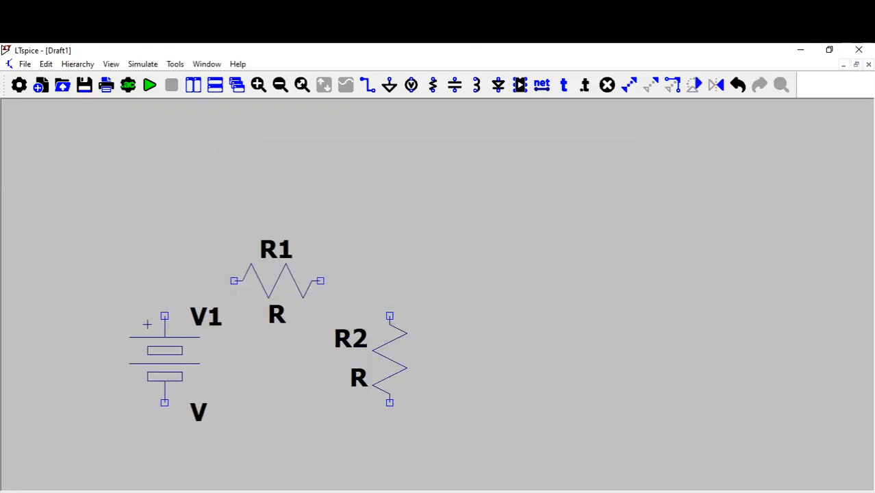
pyautogui.click(164, 316)
pyautogui.press('Escape')
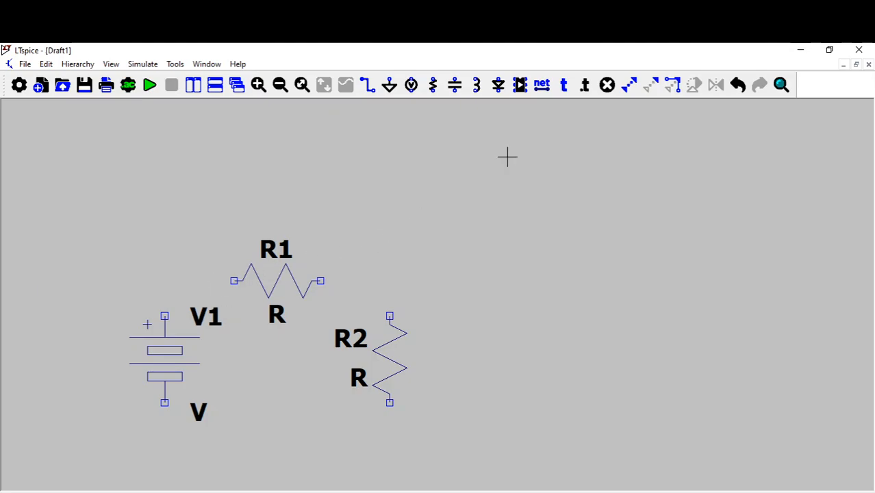
pyautogui.click(521, 89)
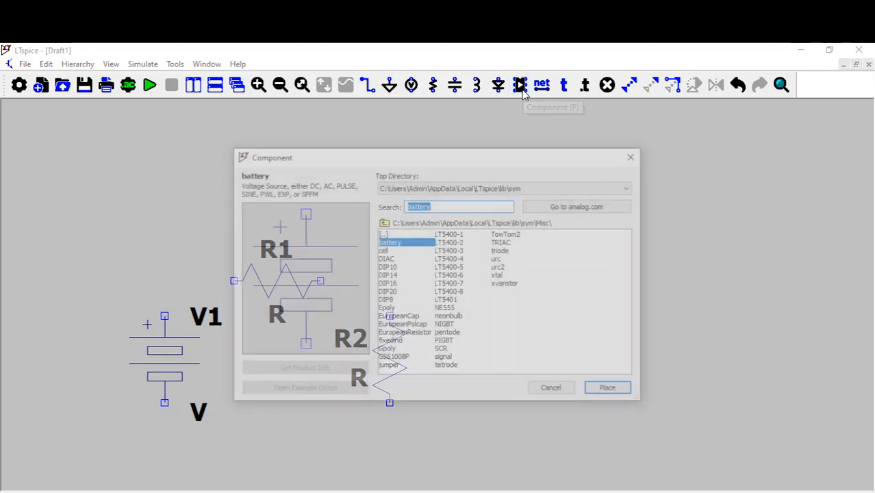
pyautogui.doubleClick(384, 233)
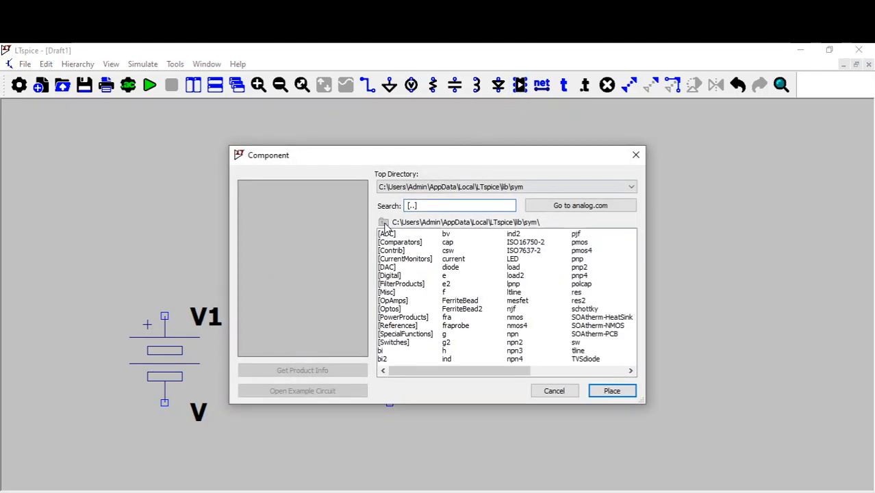
pyautogui.doubleClick(391, 293)
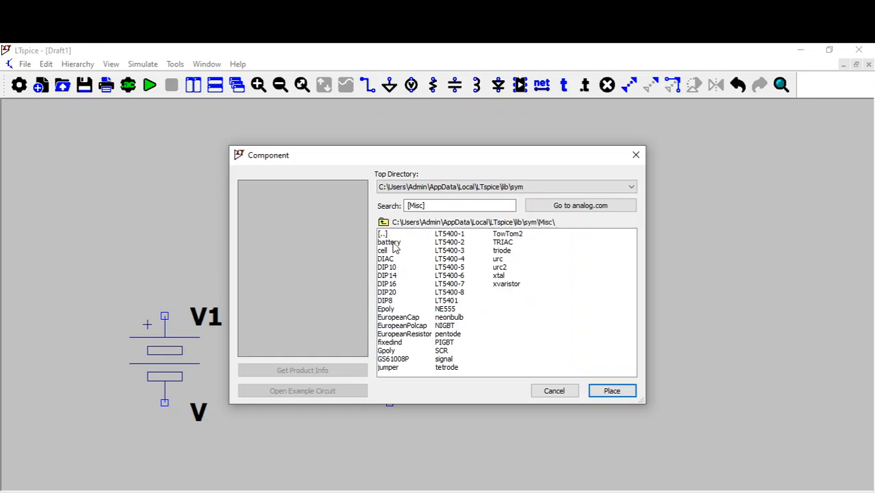
pyautogui.click(635, 155)
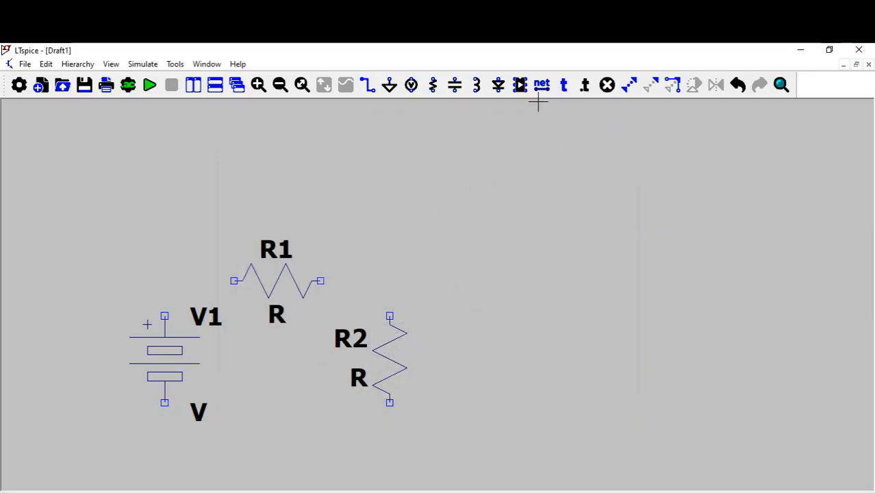
# - Place a ground symbol below the components and wire the battery, R1, R2 and ground into a closed series loop
pyautogui.click(389, 84)
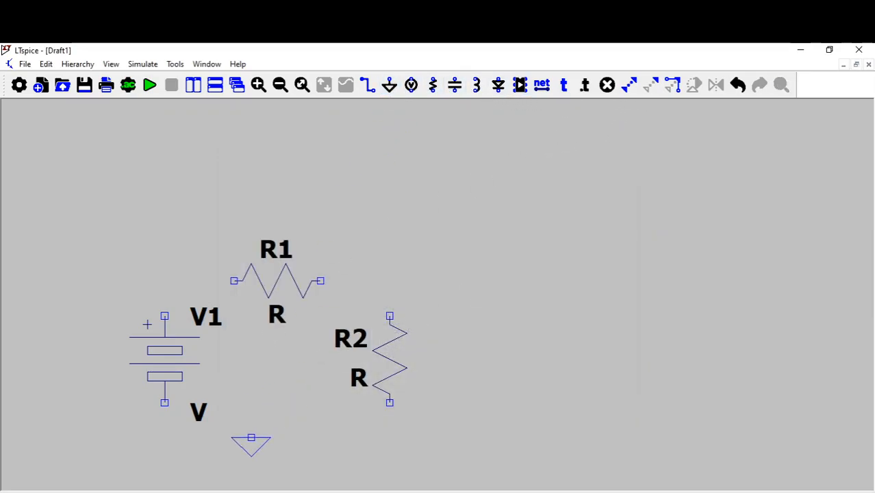
pyautogui.click(251, 438)
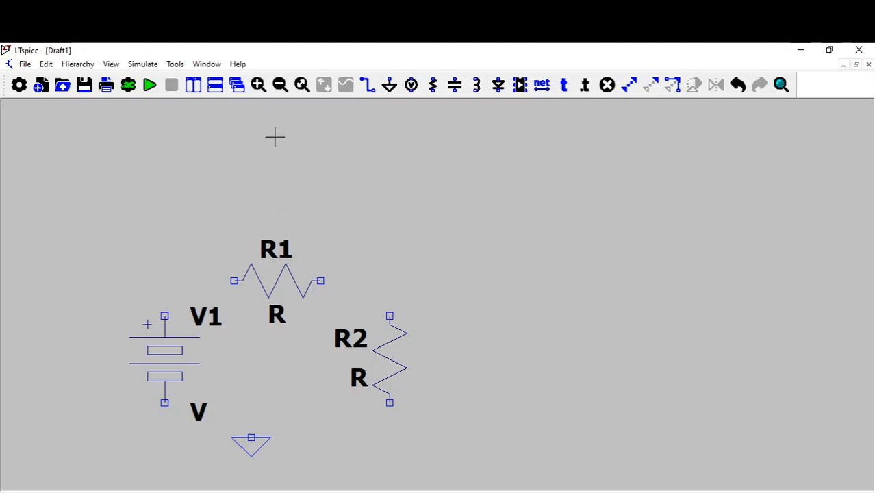
pyautogui.click(366, 85)
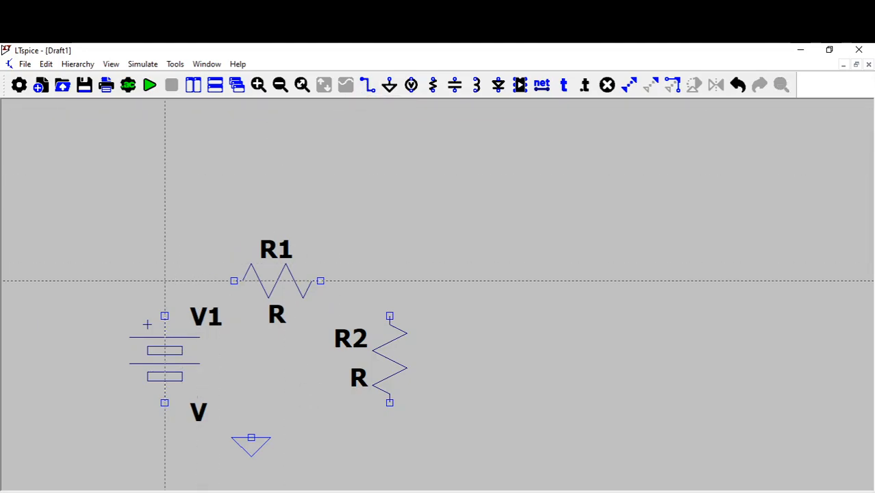
pyautogui.click(164, 316)
pyautogui.click(164, 280)
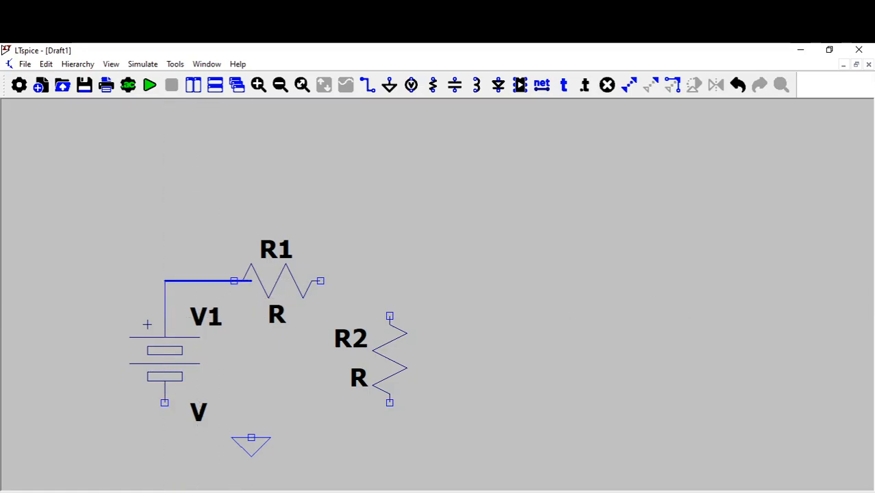
pyautogui.click(390, 280)
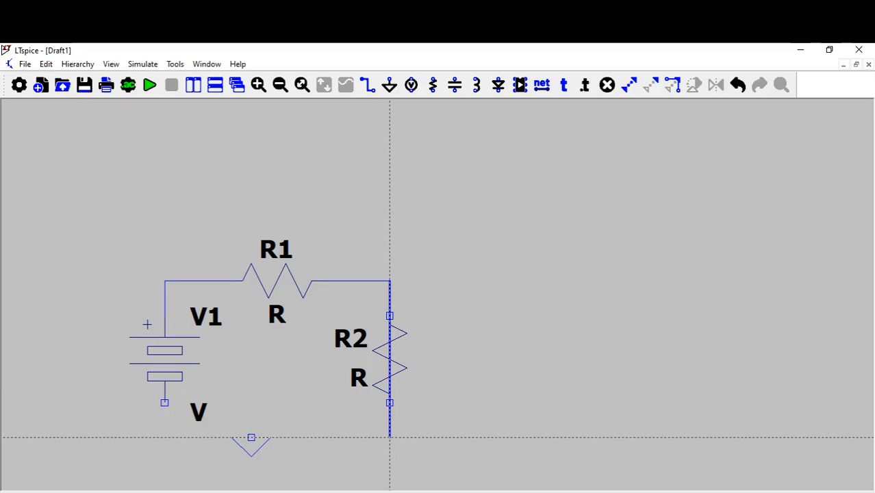
pyautogui.rightClick(390, 419)
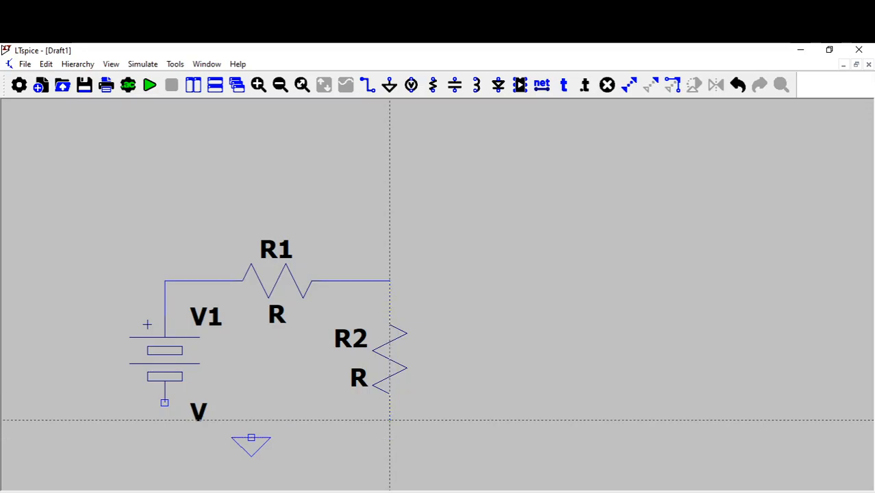
pyautogui.click(165, 420)
pyautogui.click(165, 403)
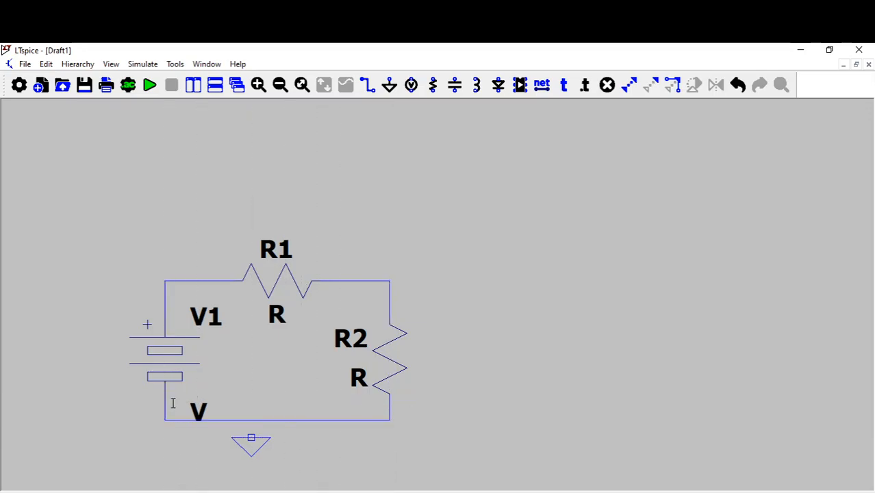
pyautogui.click(252, 419)
pyautogui.rightClick(277, 446)
# - Set the resistor values to 1k for R1 and 2.2k for R2
pyautogui.rightClick(279, 318)
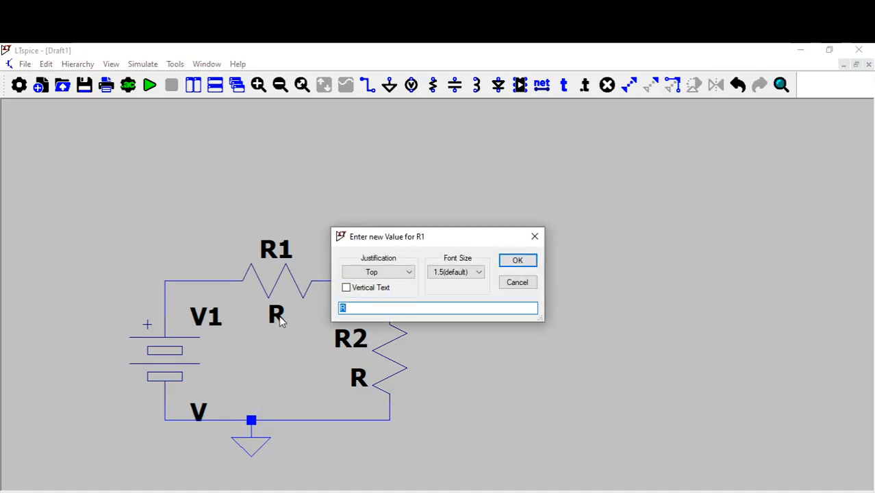
pyautogui.write('1k')
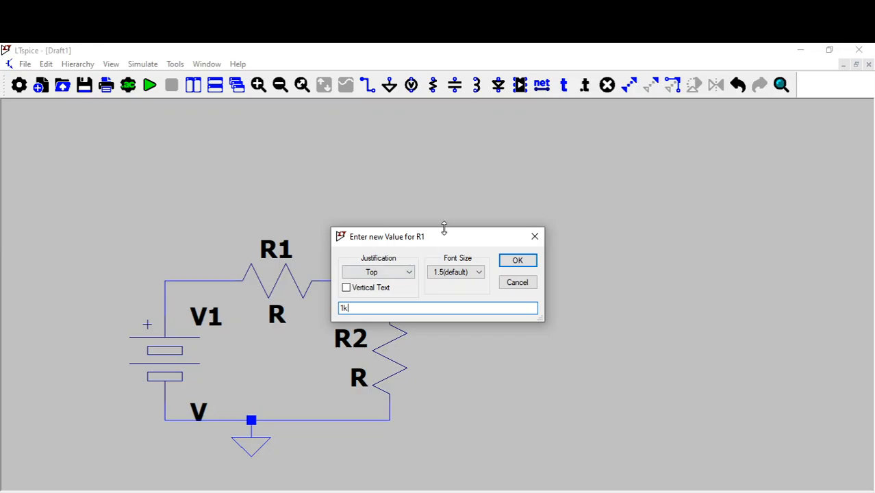
pyautogui.click(518, 260)
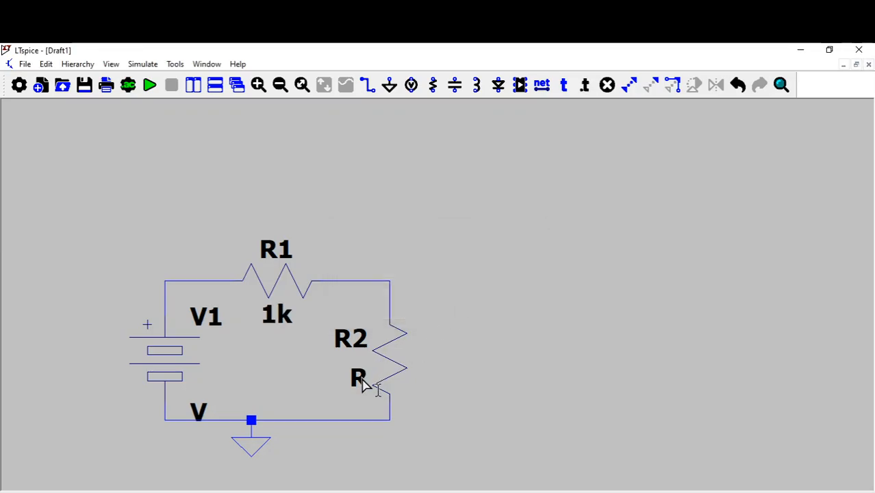
pyautogui.rightClick(360, 378)
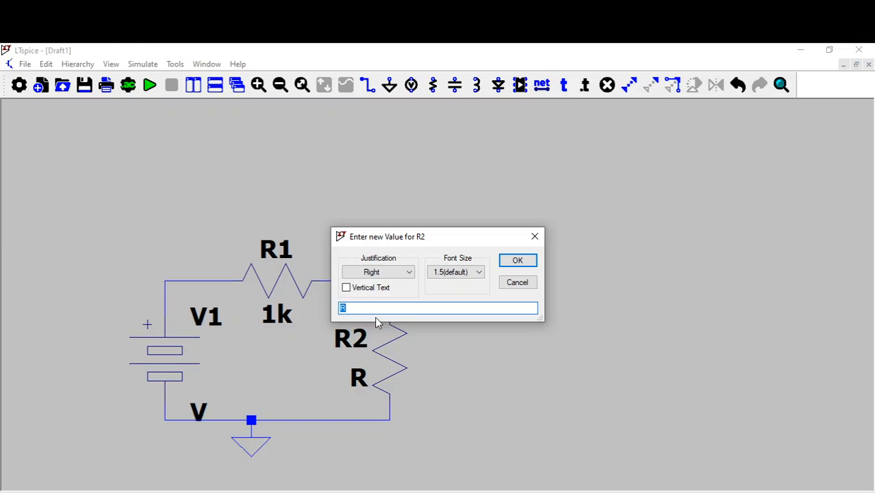
pyautogui.write('2.2k')
pyautogui.click(521, 260)
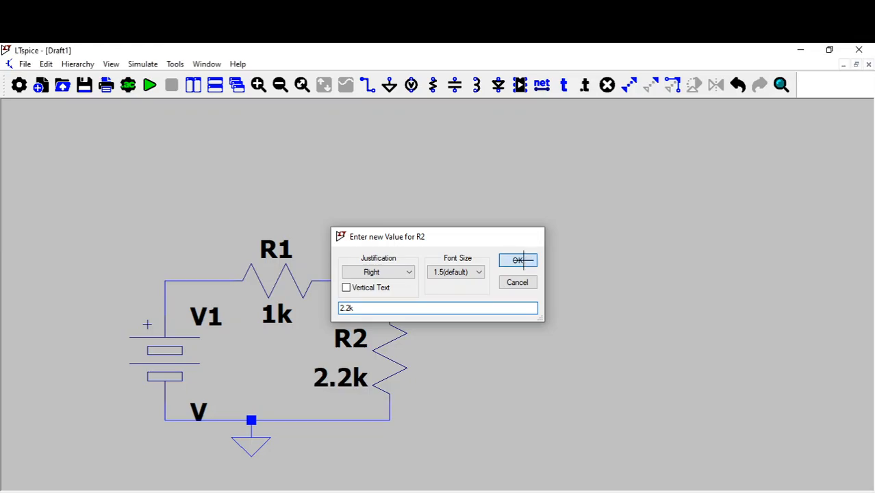
# - Set the battery's value to 5 and rename the battery Vin
pyautogui.rightClick(198, 411)
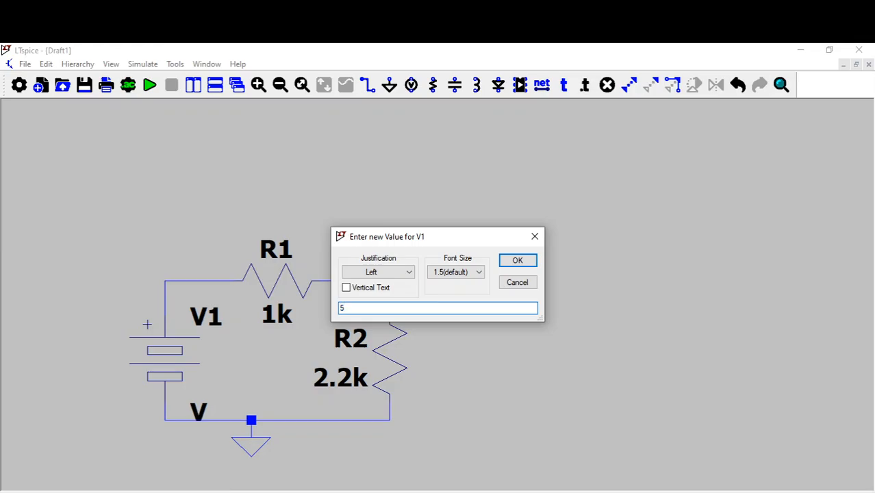
pyautogui.click(518, 261)
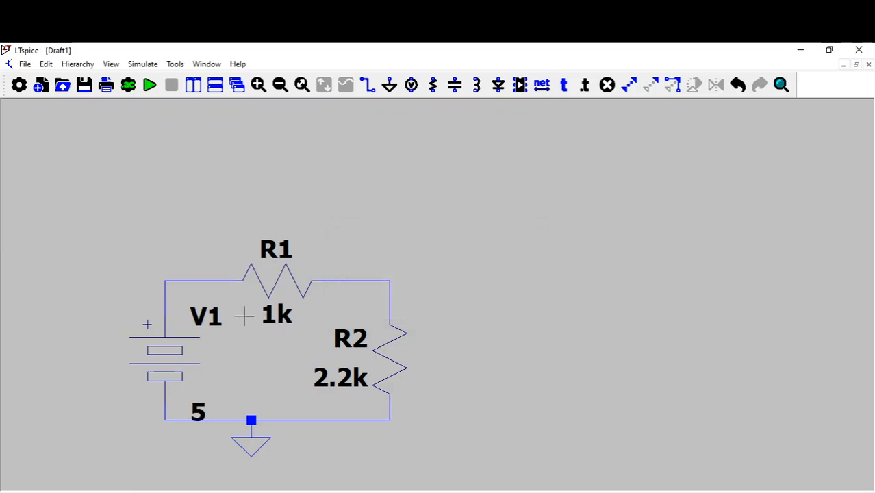
pyautogui.rightClick(214, 318)
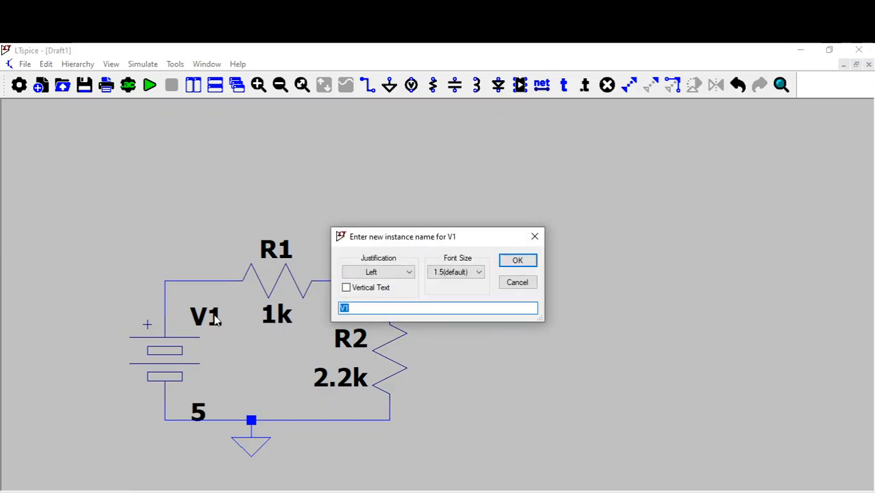
pyautogui.write('V')
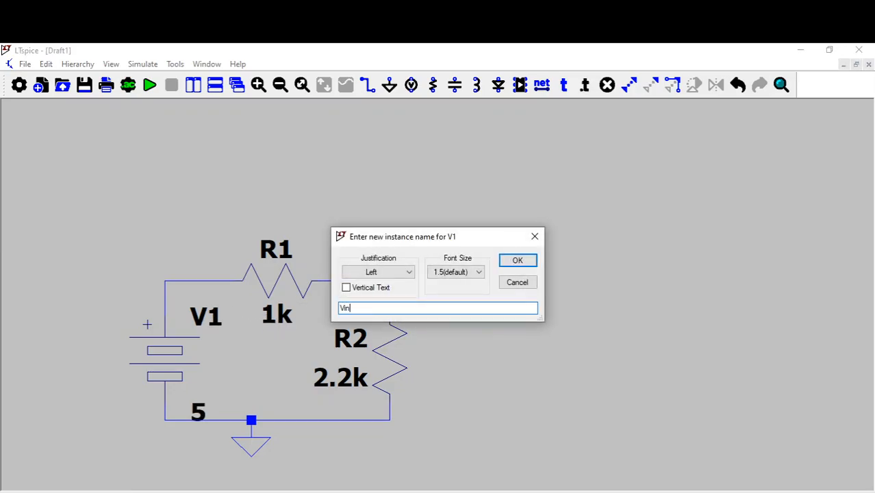
pyautogui.click(506, 262)
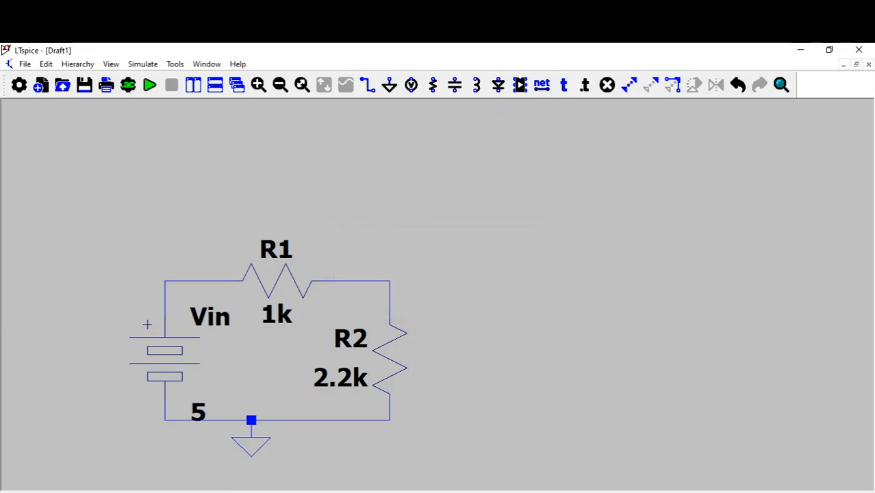
# - Compare the schematic with the handwritten series circuit solution in the Camera window and return to LTspice
pyautogui.click(484, 491)
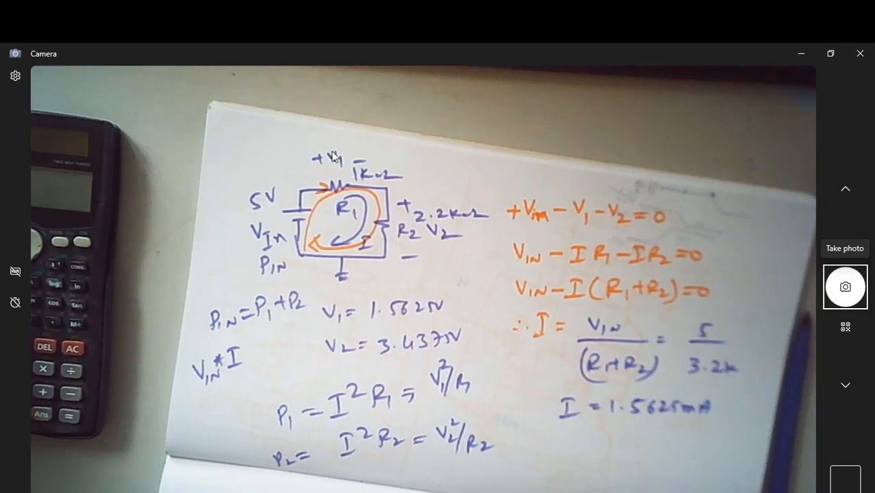
pyautogui.click(801, 53)
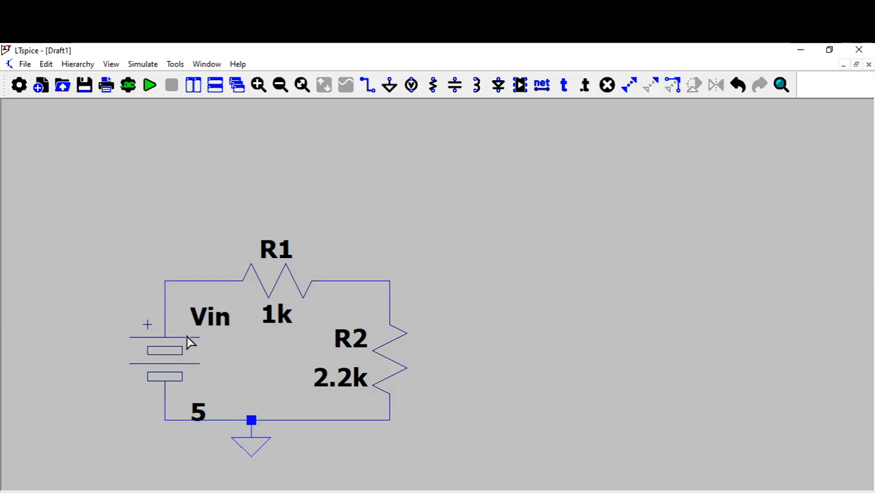
# - Configure a transient analysis with stop time 1m, save start 0 and maximum timestep 1u, placing the directive above the circuit
pyautogui.click(128, 85)
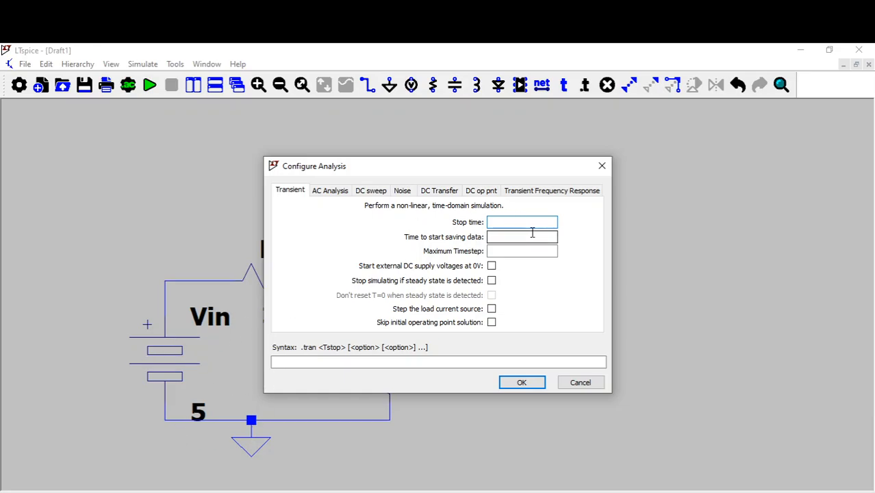
pyautogui.write('m')
pyautogui.click(540, 237)
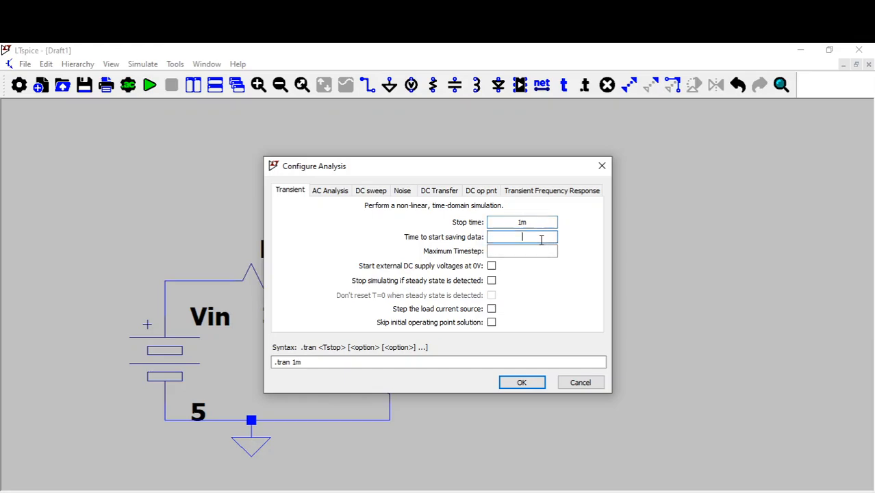
pyautogui.write('0')
pyautogui.click(549, 251)
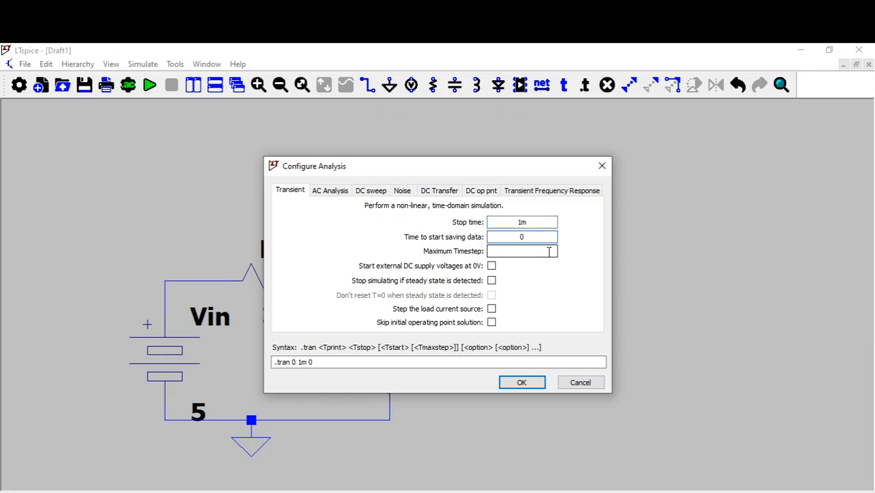
pyautogui.write('1')
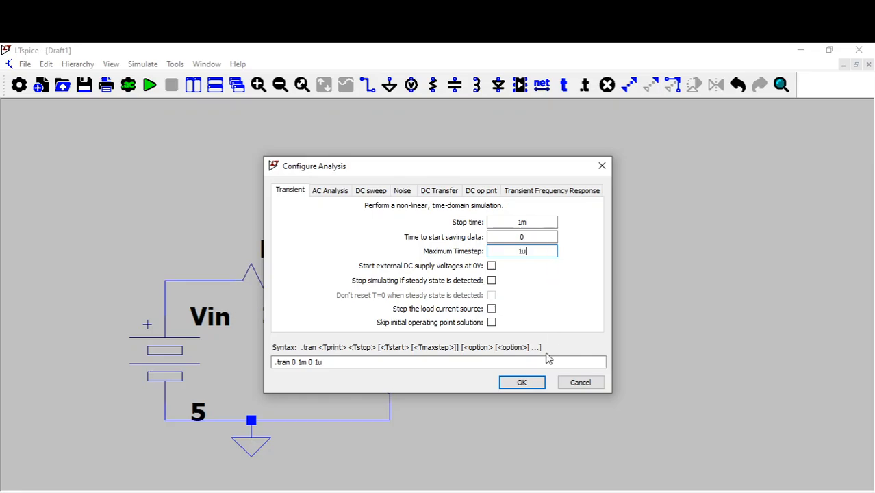
pyautogui.write('u')
pyautogui.click(537, 382)
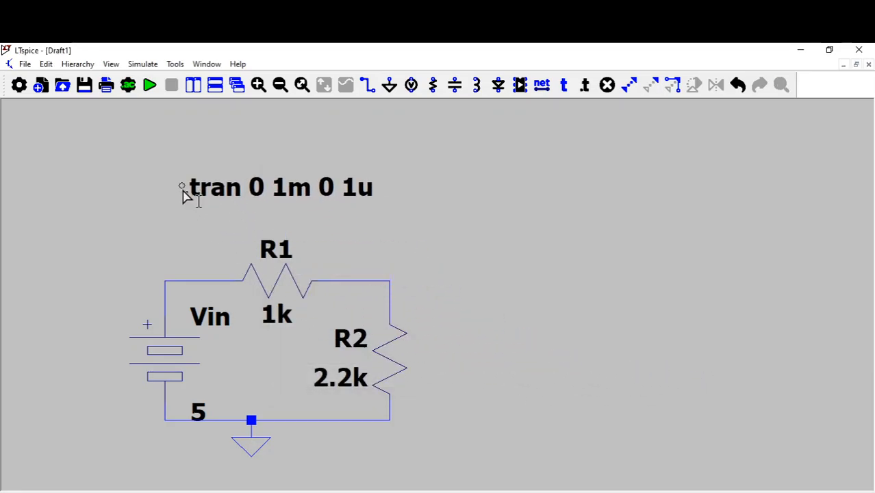
pyautogui.click(182, 191)
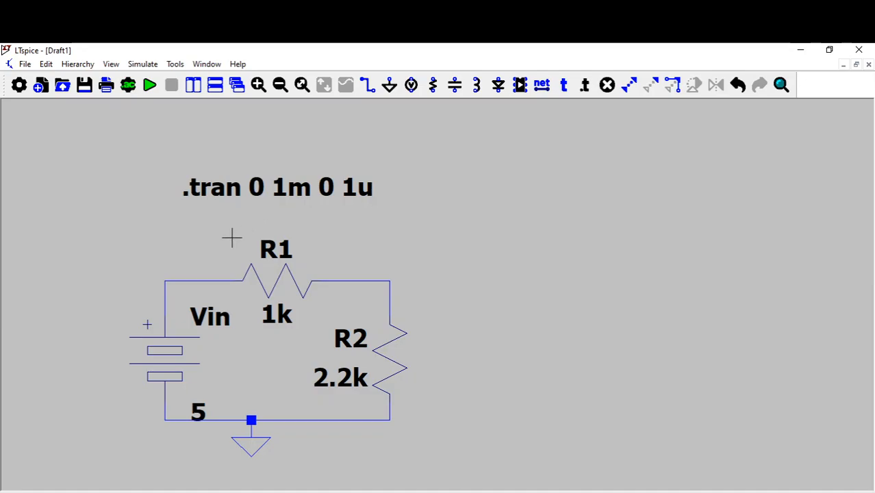
# - Run the transient simulation of the series circuit
pyautogui.click(151, 88)
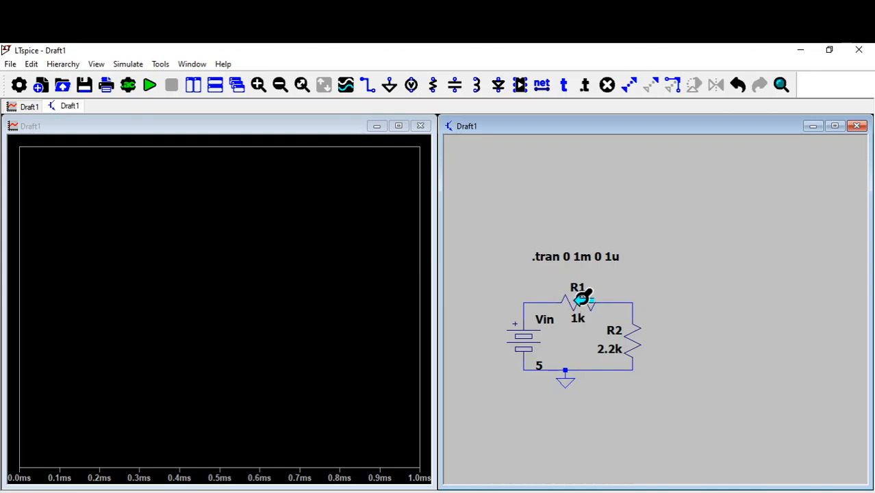
pyautogui.rightClick(662, 277)
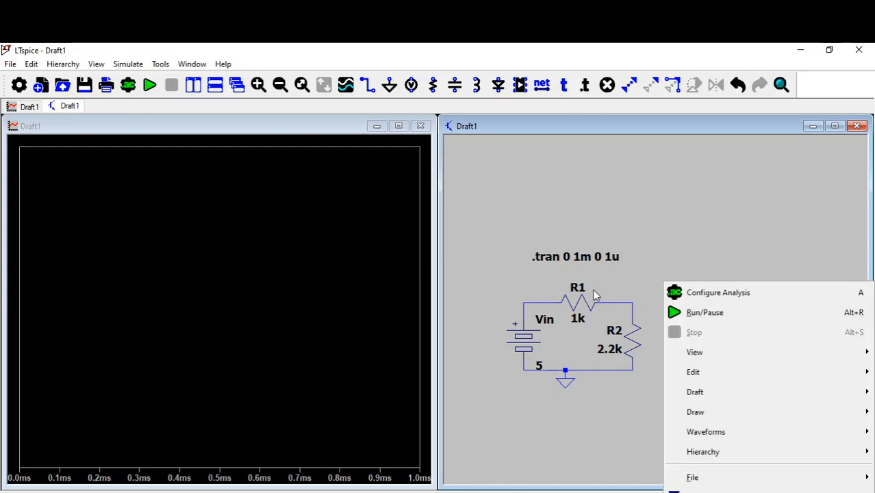
pyautogui.click(657, 239)
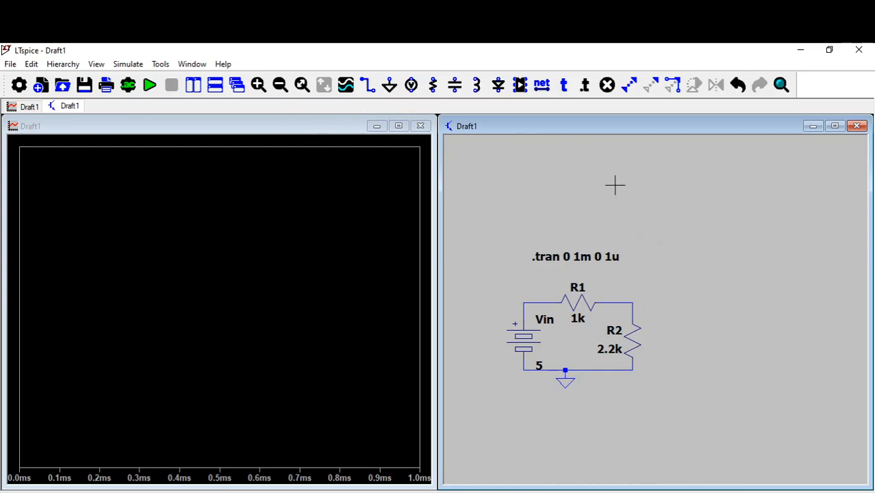
pyautogui.rightClick(577, 302)
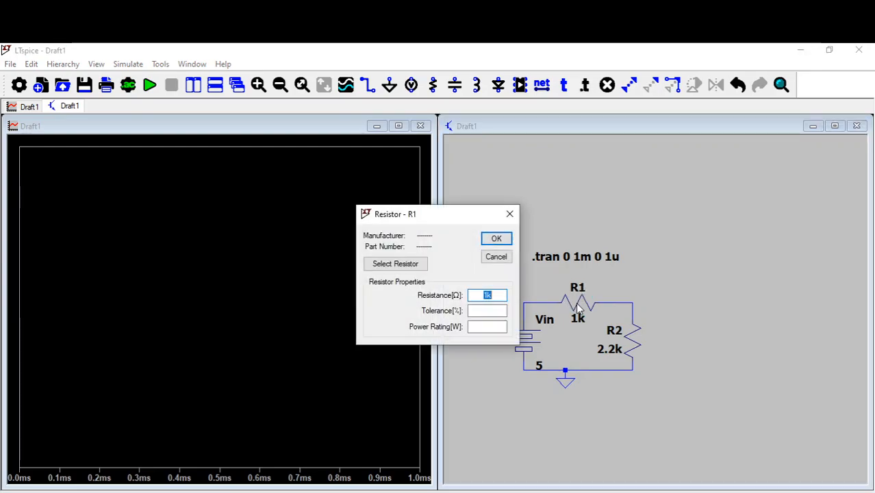
pyautogui.click(511, 210)
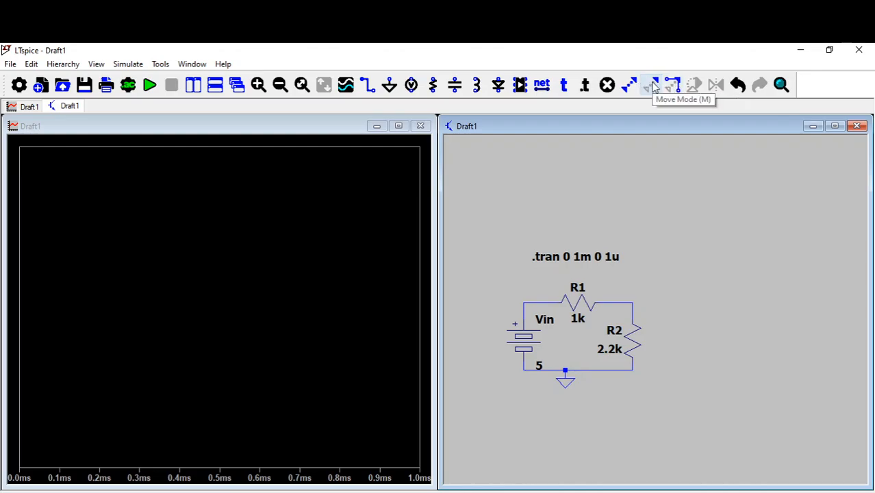
# - Rotate resistor R1 by 180° and put it back in its place between Vin and R2
pyautogui.click(653, 87)
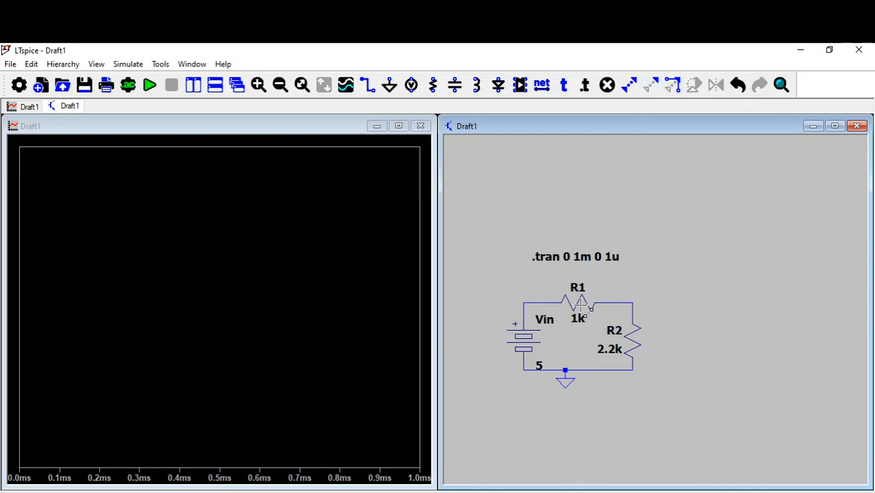
pyautogui.click(581, 305)
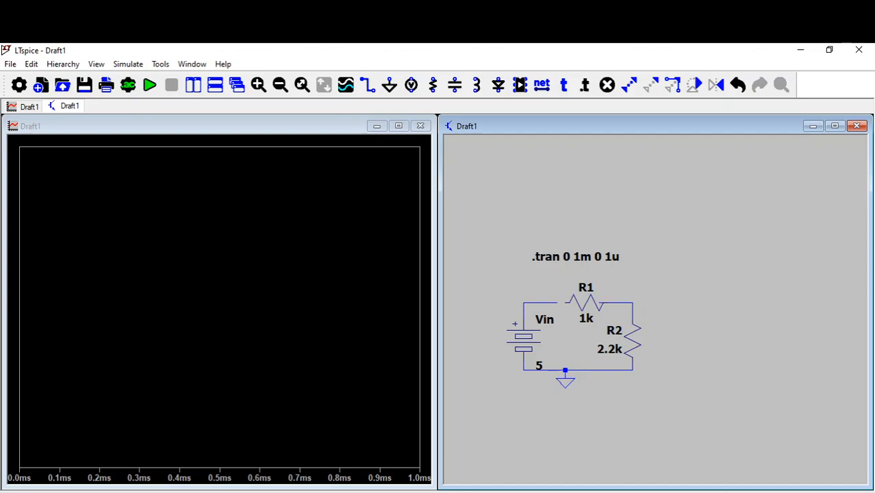
pyautogui.hotkey('ctrl', 'r')
pyautogui.hotkey('ctrl', 'r')
pyautogui.click(577, 303)
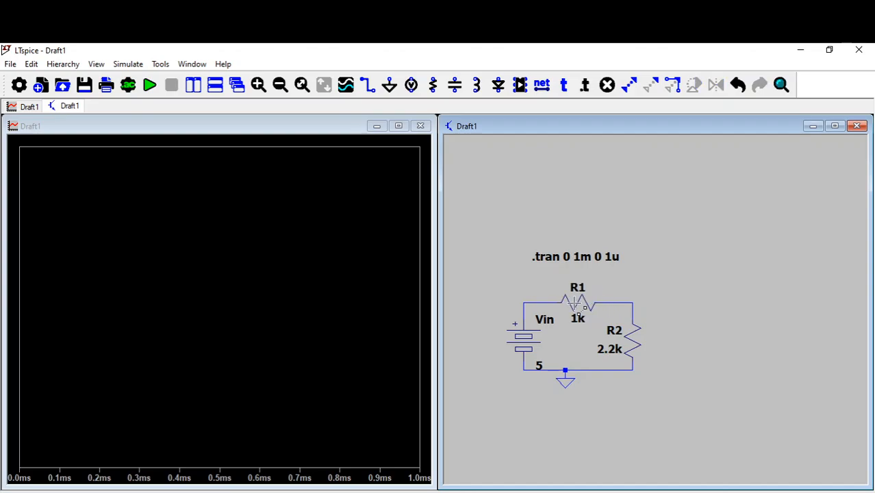
# - Mirror resistor R2 in place so its name and value sit outside the circuit loop
pyautogui.click(634, 338)
pyautogui.hotkey('ctrl', 'e')
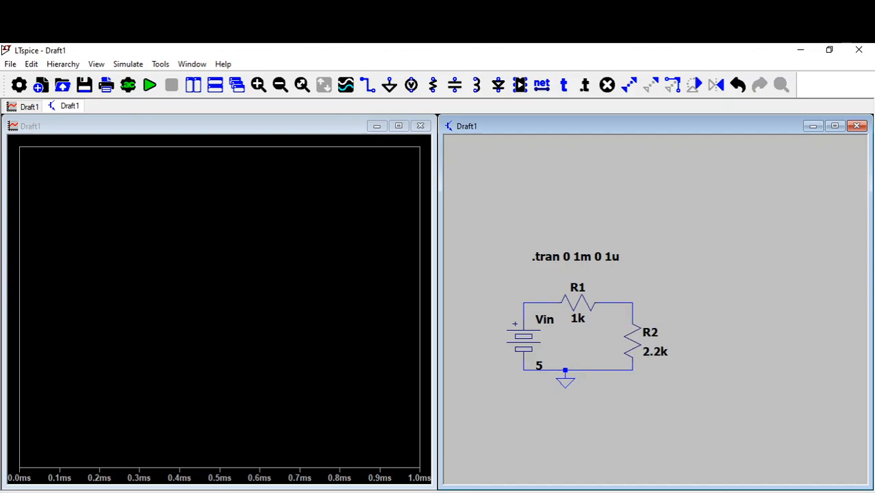
pyautogui.click(633, 335)
# - Rerun the simulation, check the current direction against the handwritten circuit, and plot the currents through R1 and R2
pyautogui.click(149, 86)
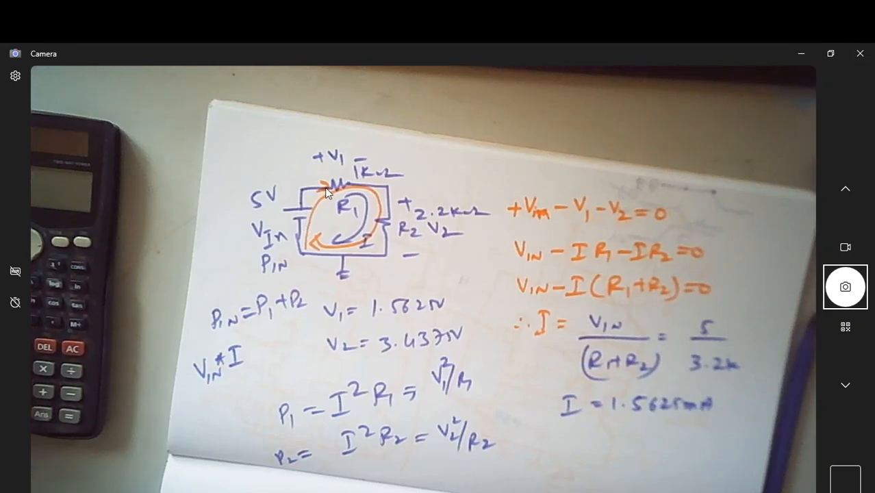
pyautogui.click(799, 57)
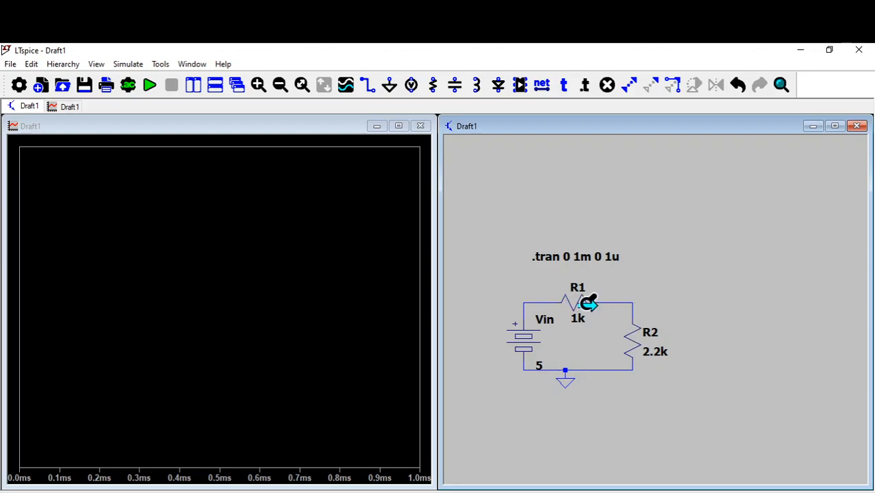
pyautogui.click(579, 303)
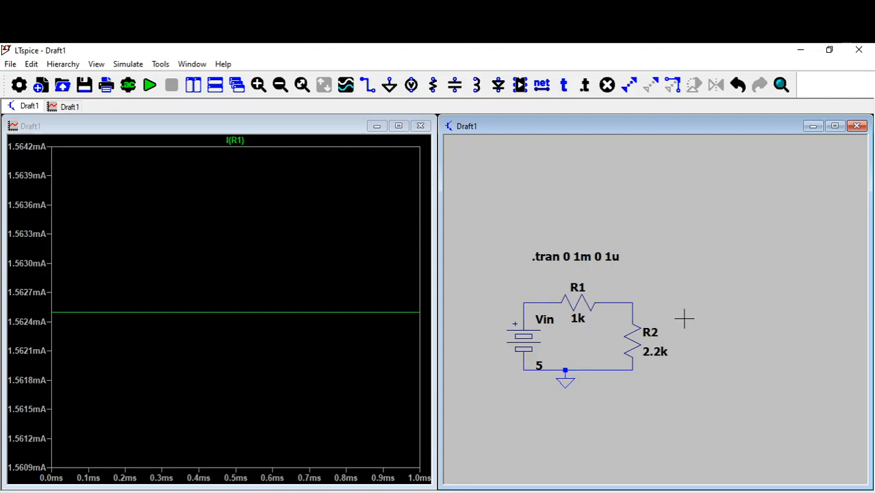
pyautogui.click(635, 335)
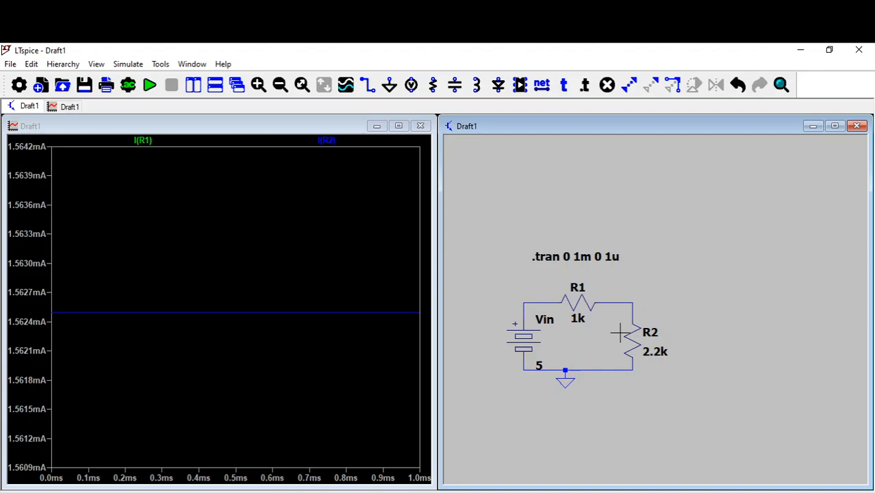
# - Change the colour of the I(R2) trace to red
pyautogui.rightClick(330, 142)
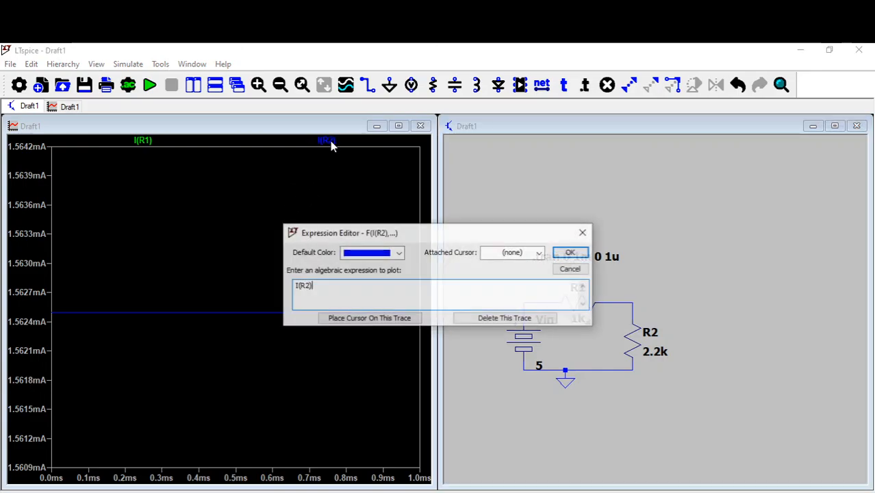
pyautogui.click(399, 253)
pyautogui.click(394, 296)
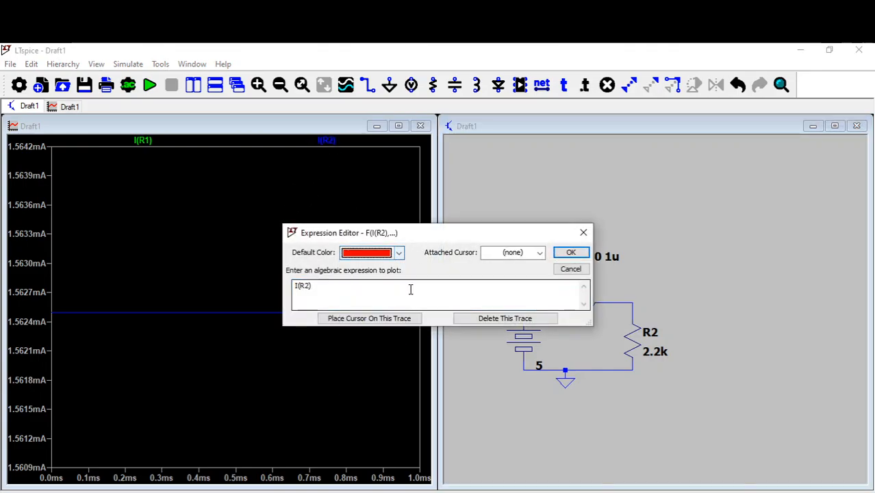
pyautogui.click(571, 252)
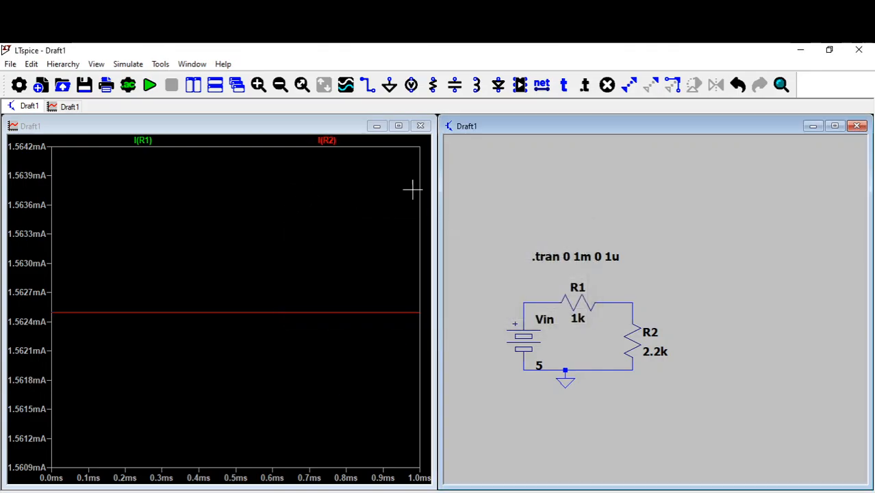
# - Read the I(R1) and I(R2) traces with the plot cursor and close the cursor readout
pyautogui.click(143, 140)
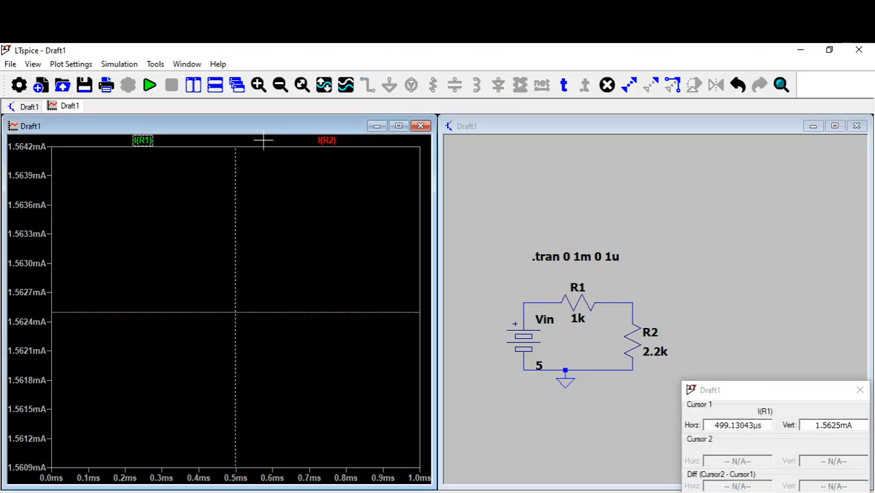
pyautogui.click(326, 142)
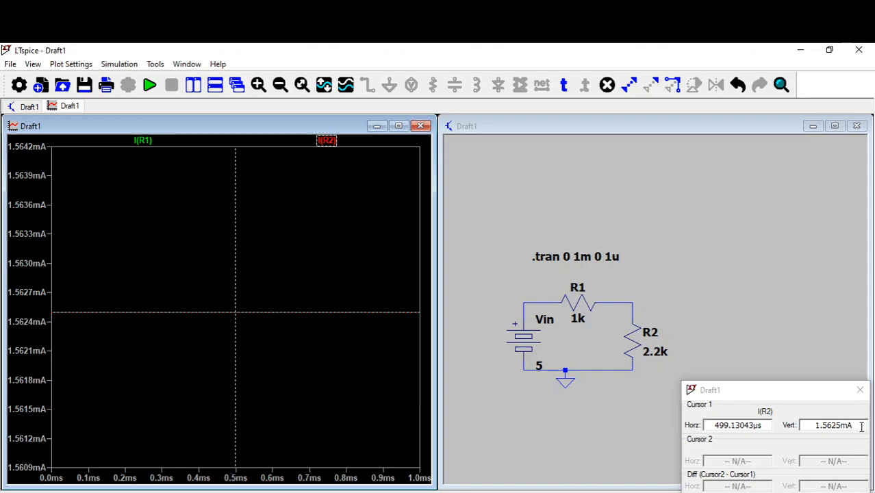
pyautogui.click(859, 390)
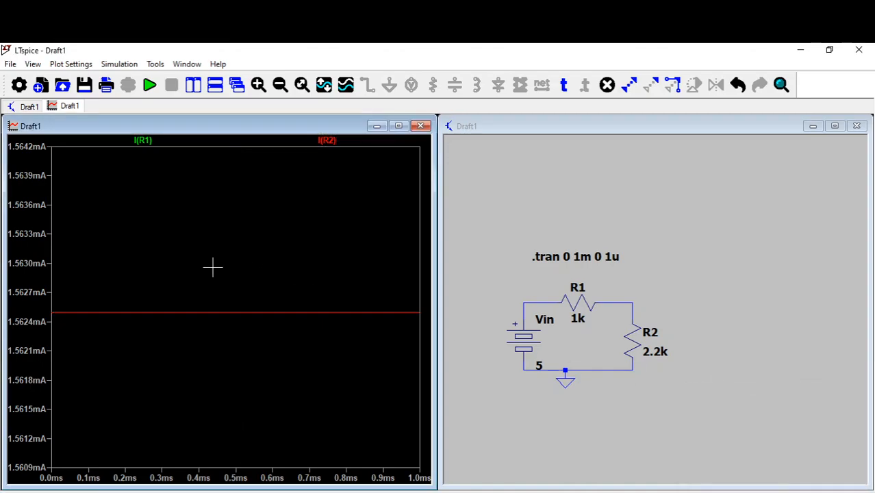
# - Attach two cursors to the I(R1) trace and compare its current with the handwritten result in the Camera window
pyautogui.click(141, 142)
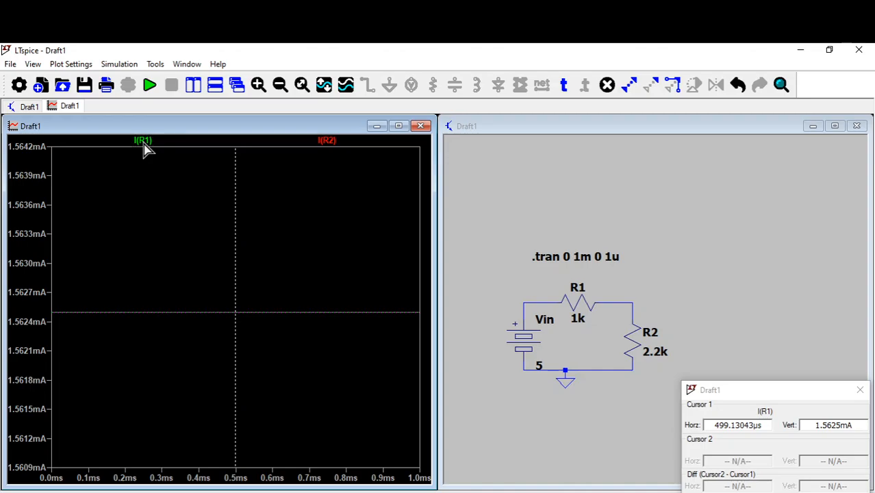
pyautogui.click(143, 144)
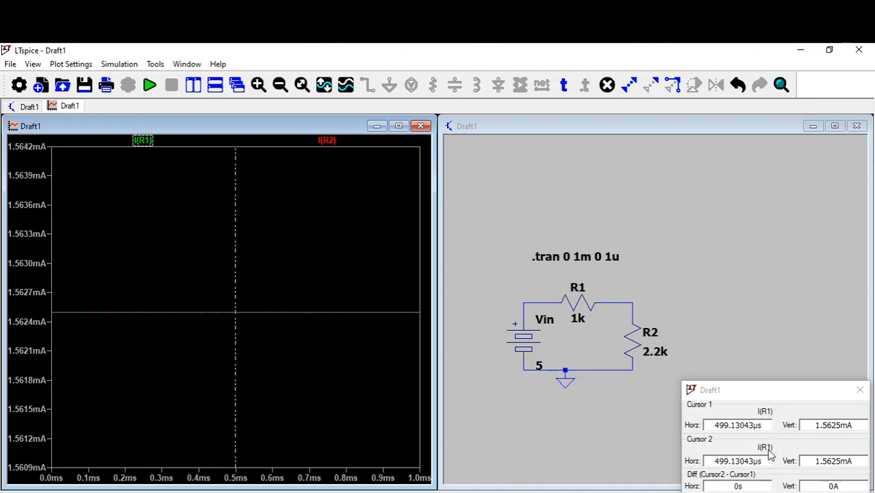
pyautogui.moveTo(856, 427); pyautogui.dragTo(816, 430)
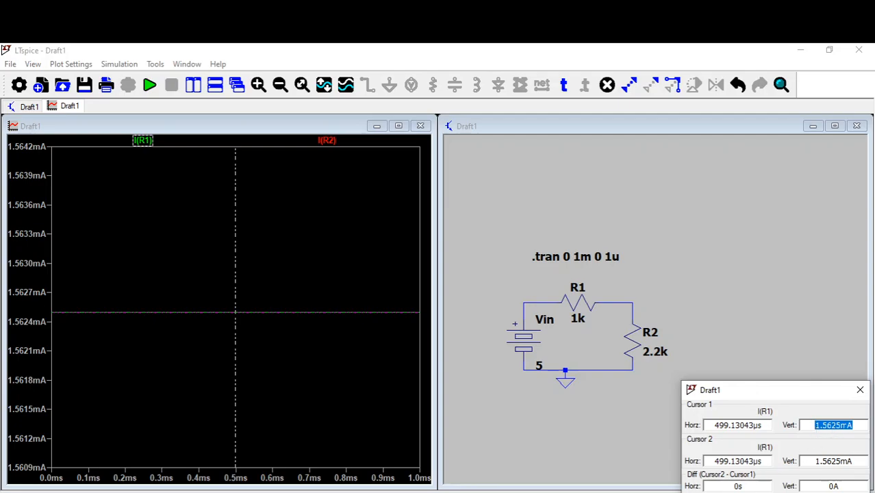
pyautogui.hotkey('alt', 'Tab')
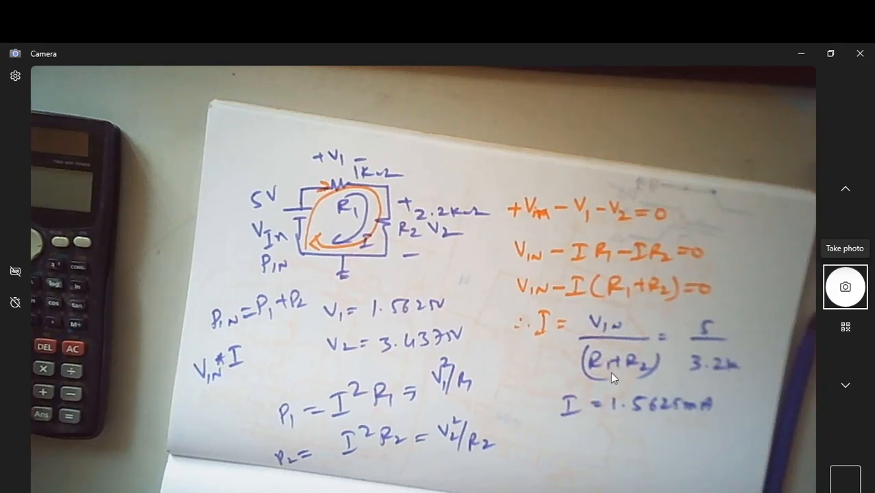
pyautogui.click(794, 52)
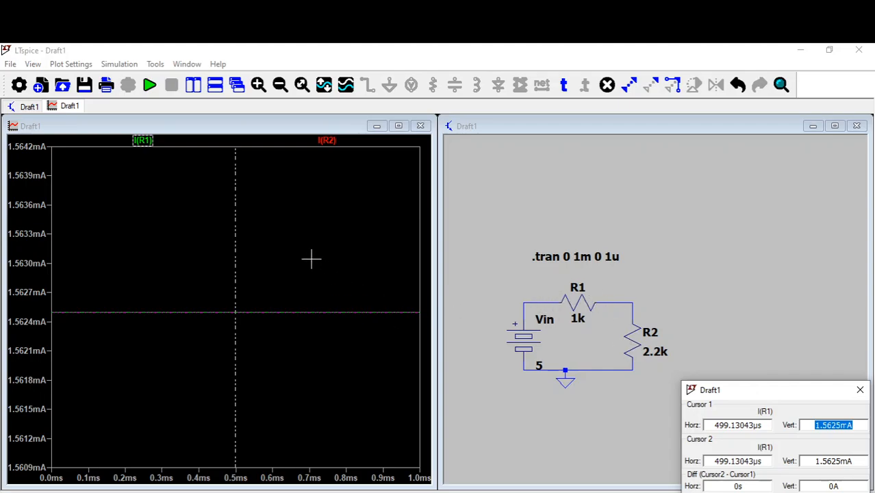
pyautogui.click(330, 234)
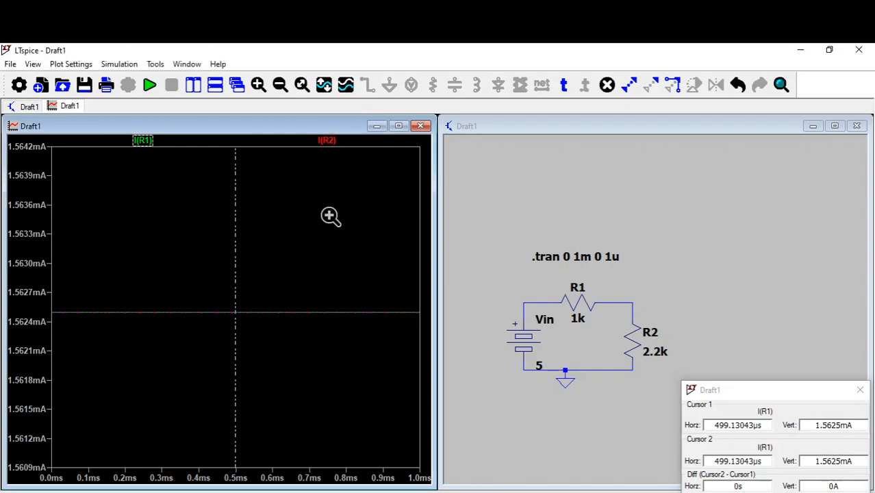
# - Delete the I(R2) trace from the plot and return to the schematic
pyautogui.click(607, 86)
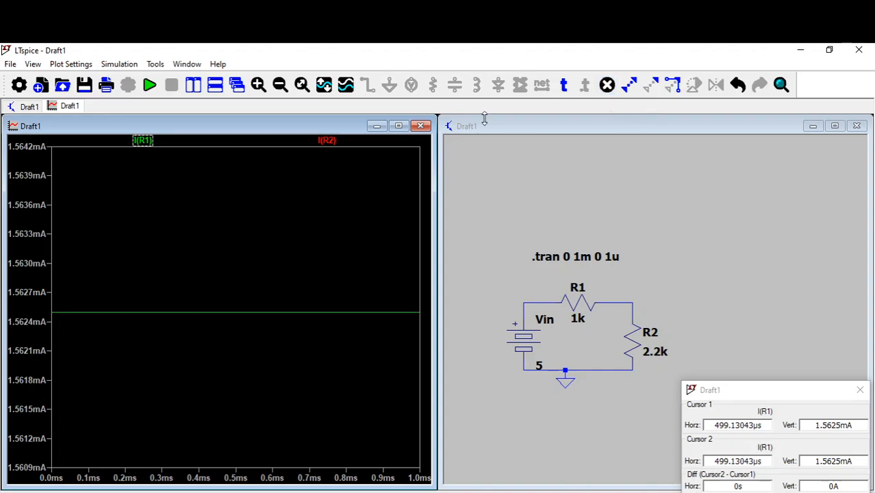
pyautogui.click(331, 141)
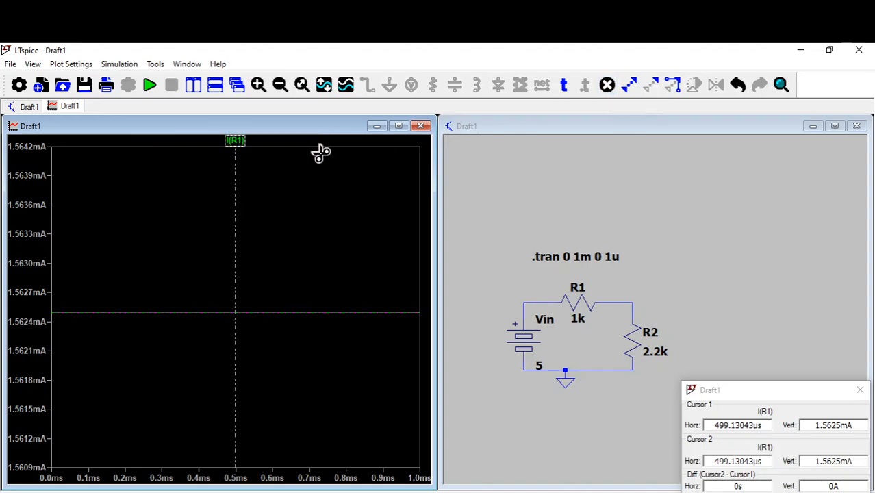
pyautogui.press('Escape')
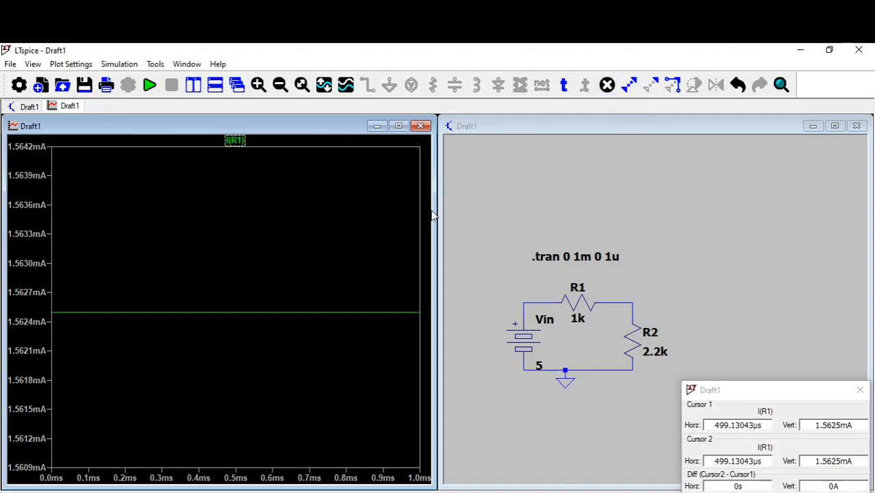
pyautogui.click(665, 297)
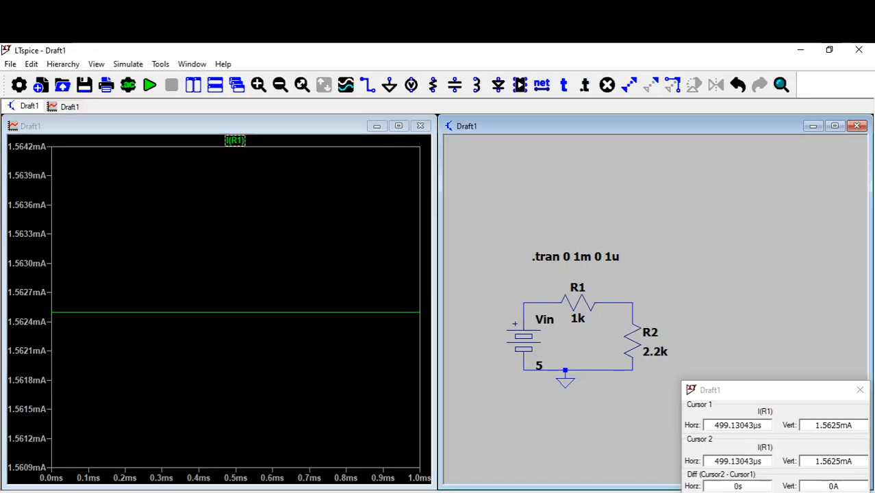
# - Arrange LTspice and the Camera window side by side, and maximize the schematic inside LTspice
pyautogui.click(555, 492)
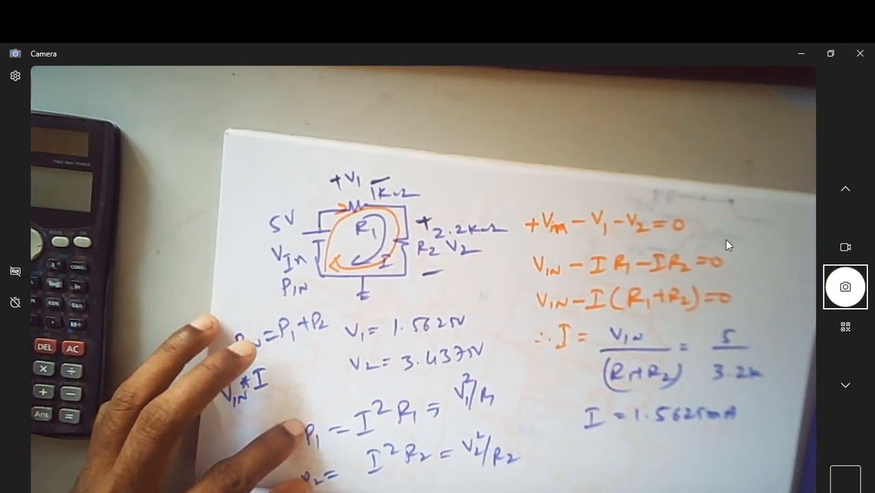
pyautogui.click(829, 54)
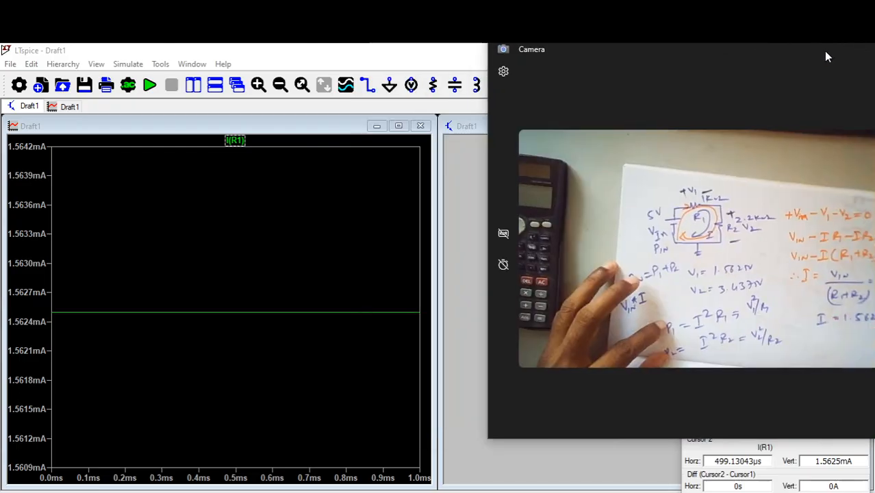
pyautogui.click(355, 214)
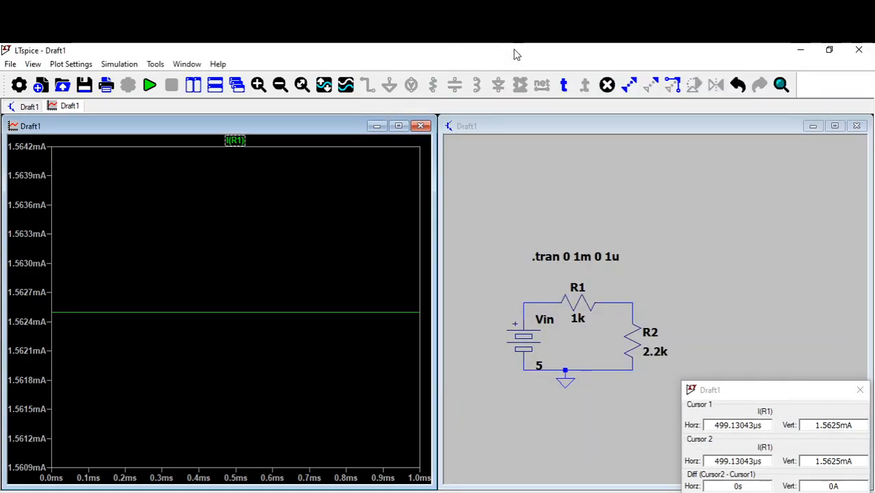
pyautogui.doubleClick(517, 55)
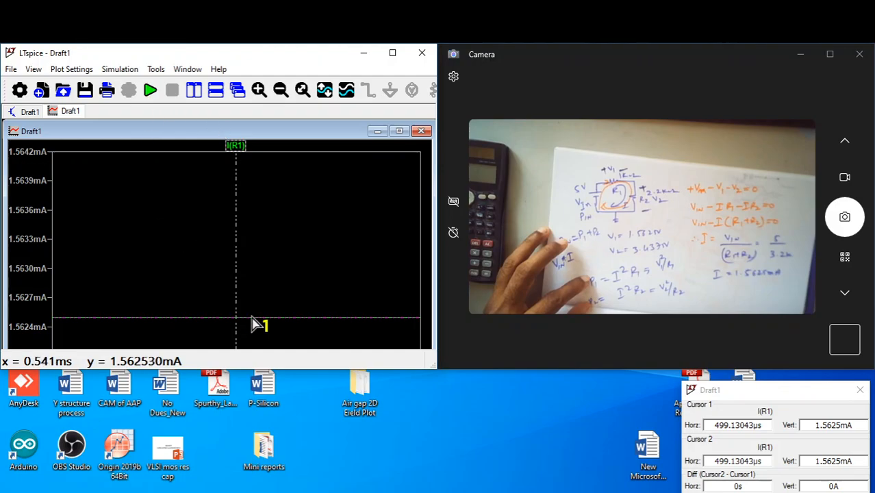
pyautogui.click(216, 90)
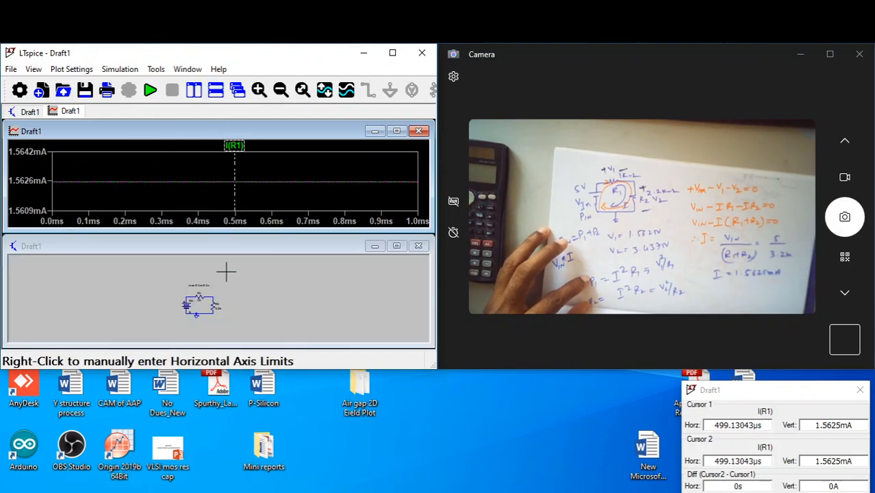
pyautogui.doubleClick(236, 250)
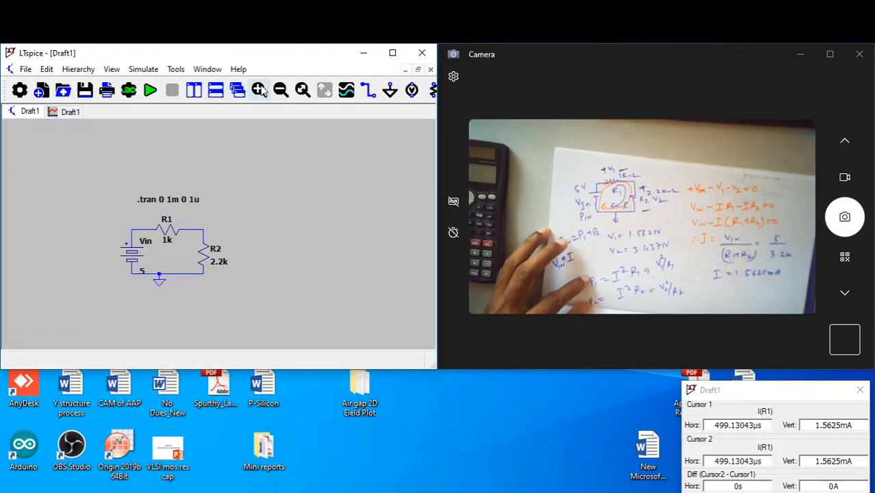
# - Fit the schematic to its window, run the transient simulation and plot the voltage difference across R1
pyautogui.click(302, 90)
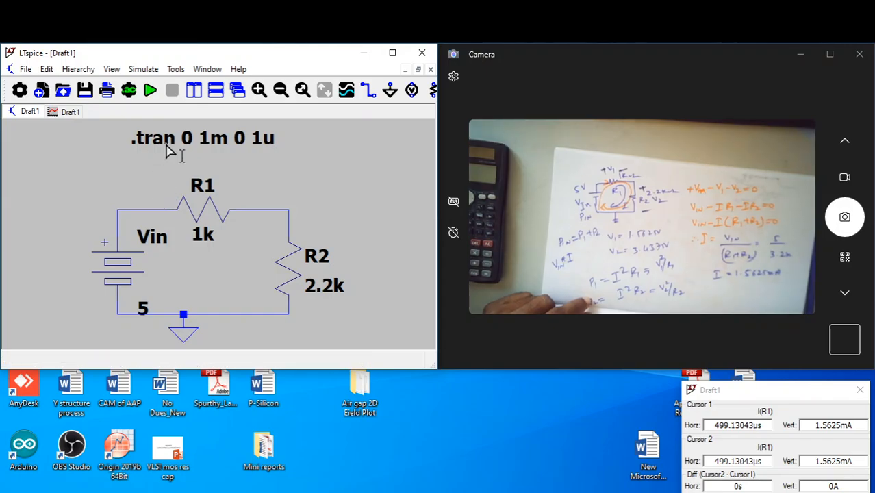
pyautogui.click(150, 91)
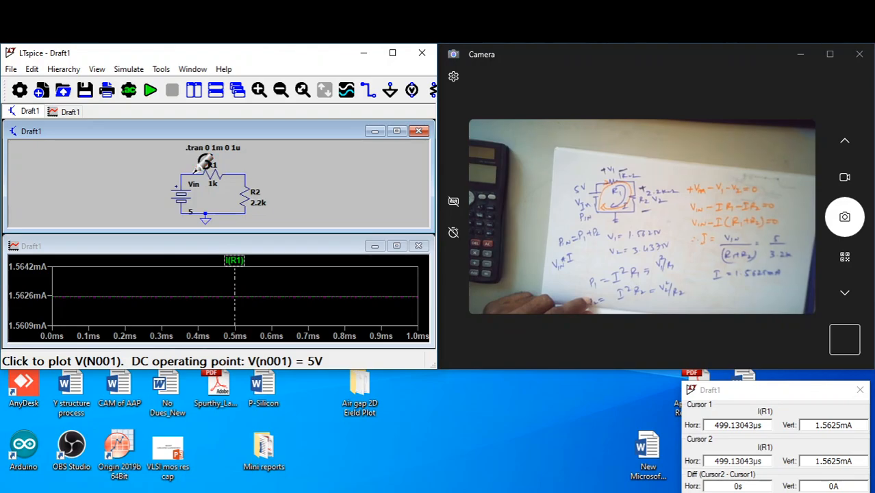
pyautogui.moveTo(204, 162); pyautogui.dragTo(239, 163)
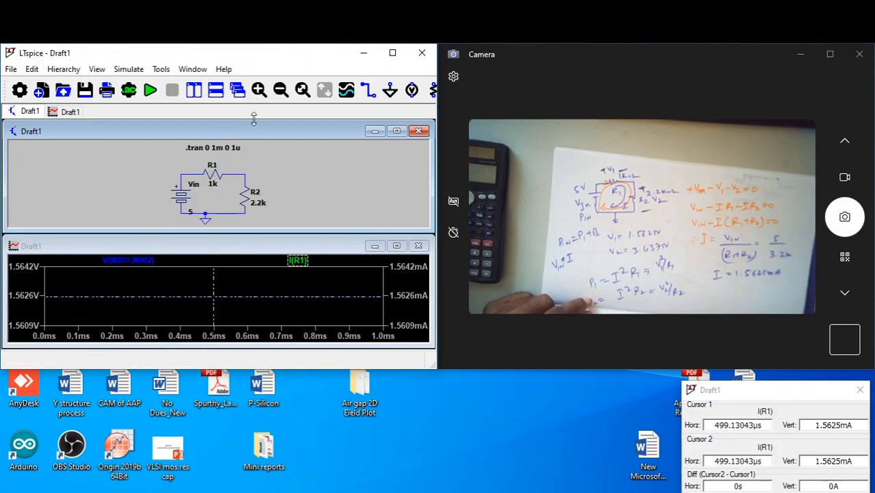
# - Tile the schematic and plot side by side in a maximized LTspice window, and recolor the V(N001,N002) trace magenta
pyautogui.click(392, 53)
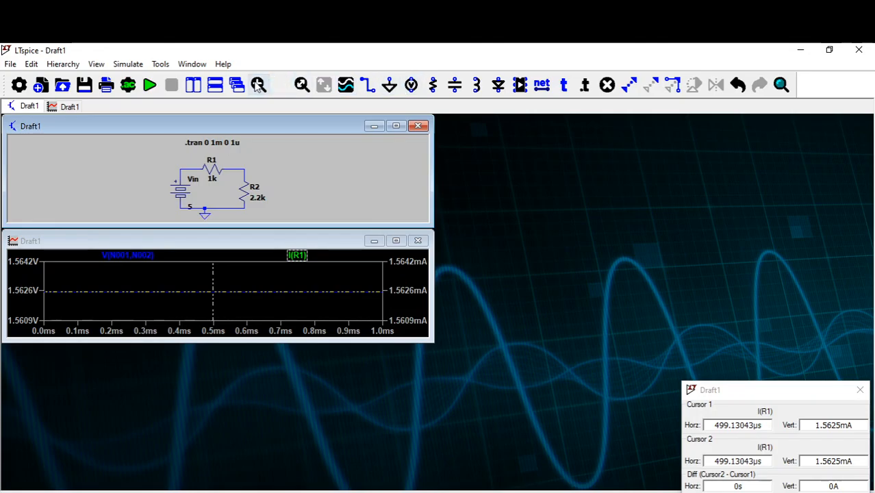
pyautogui.click(215, 87)
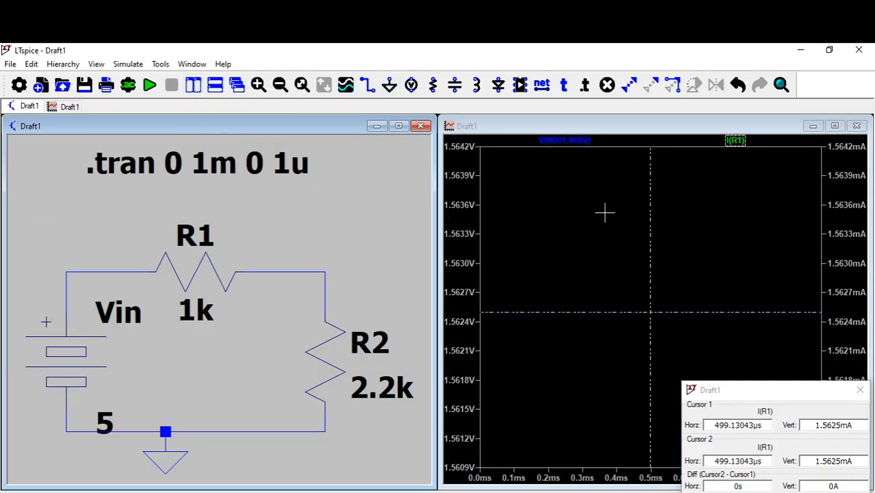
pyautogui.rightClick(563, 142)
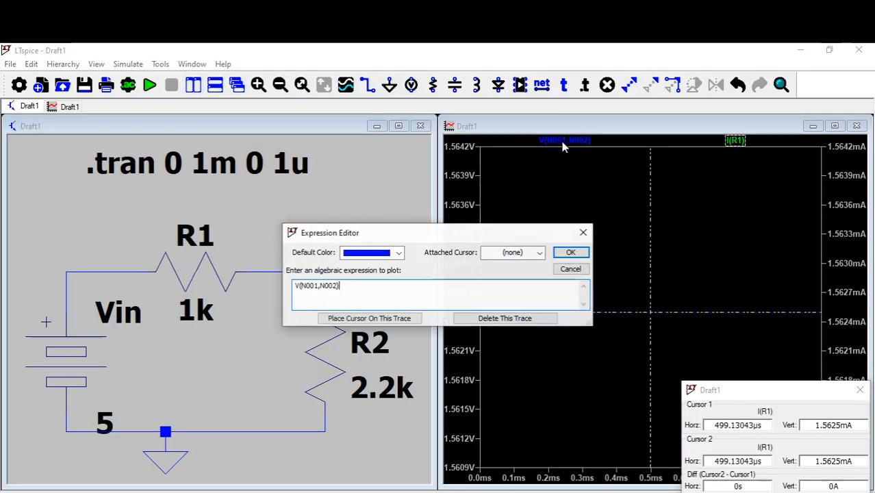
pyautogui.click(398, 253)
pyautogui.click(372, 317)
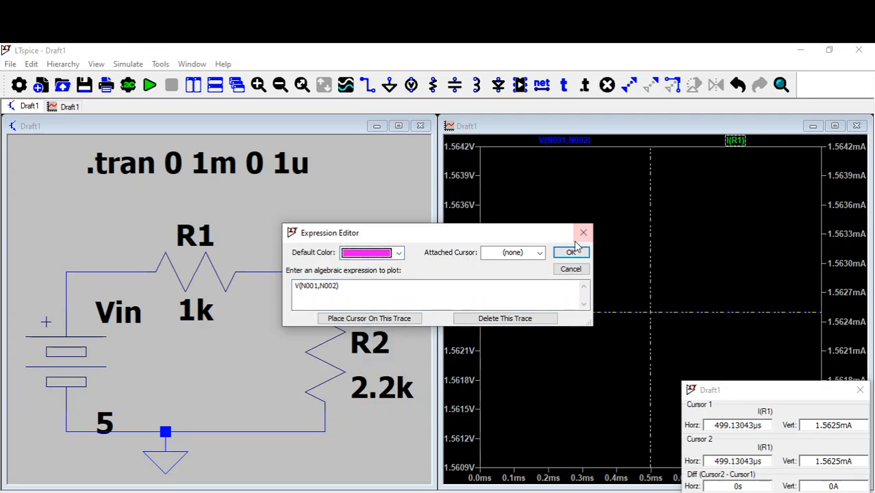
pyautogui.click(571, 254)
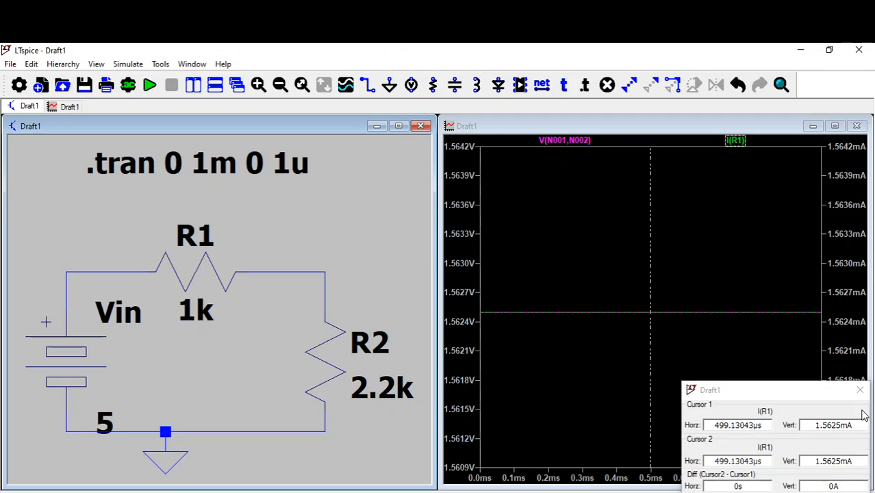
# - Replace the old cursor readout with cursors on V(N001,N002) and I(R1), and compare the R1 voltage with the handwritten V1 in the Camera window
pyautogui.click(860, 389)
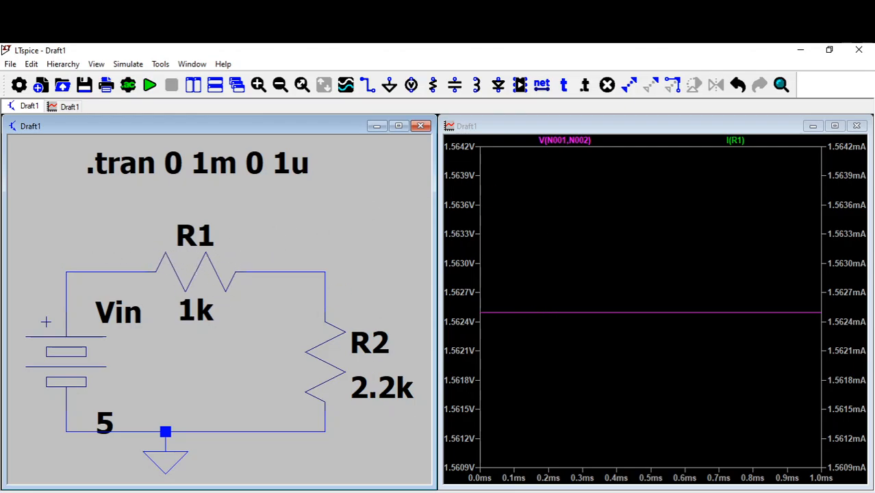
pyautogui.hotkey('alt', 'Tab')
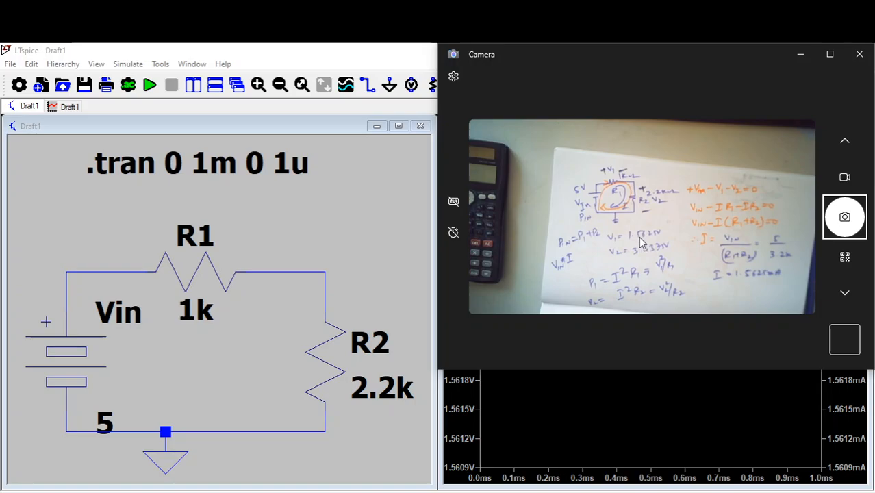
pyautogui.click(800, 54)
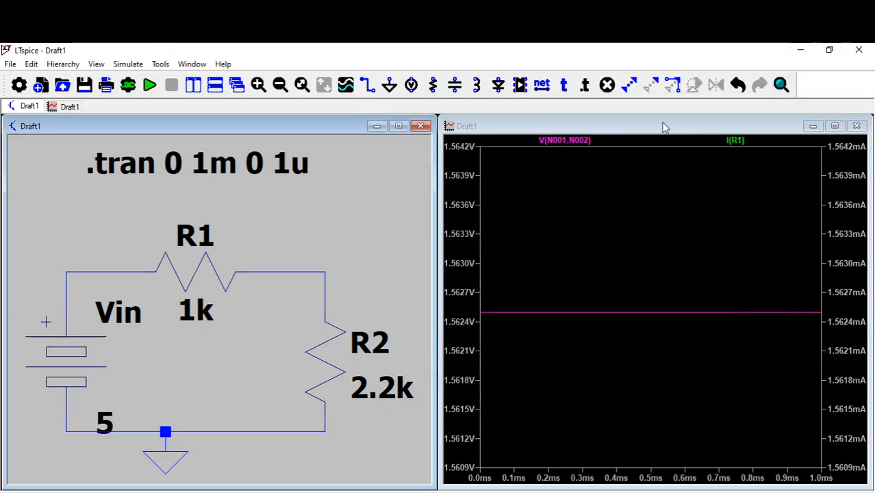
pyautogui.click(579, 142)
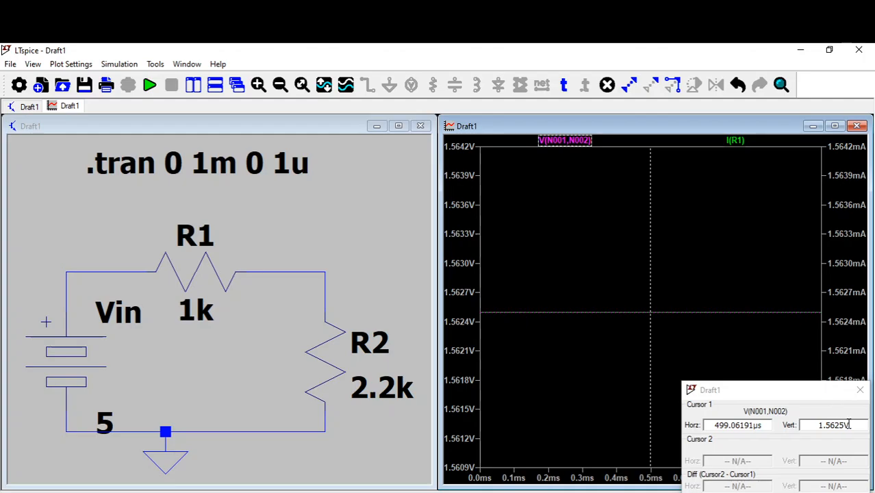
pyautogui.moveTo(852, 425); pyautogui.dragTo(826, 425)
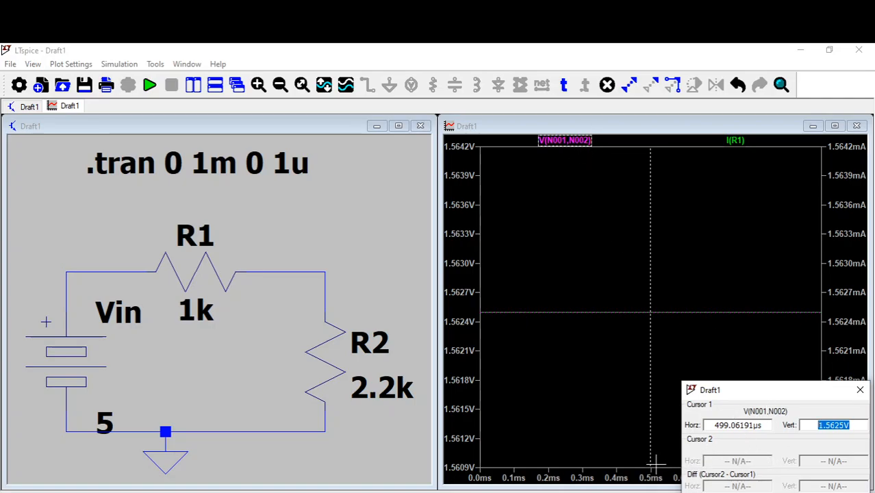
pyautogui.click(576, 141)
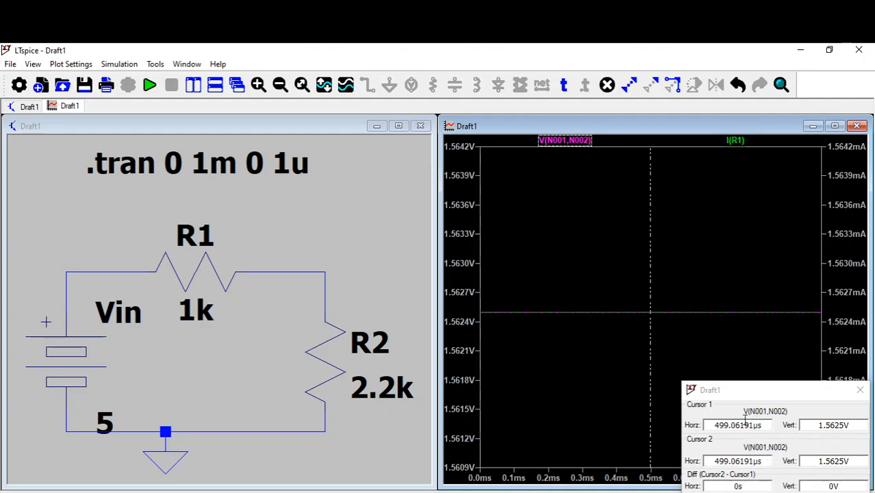
pyautogui.click(734, 142)
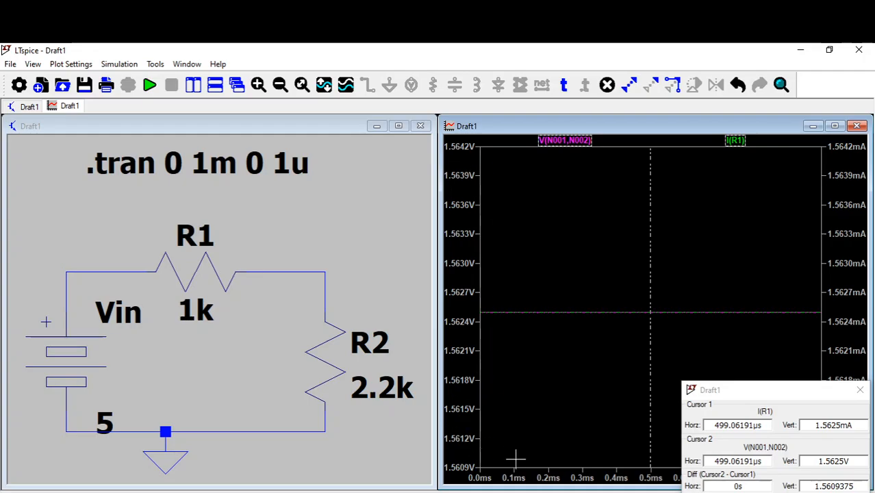
# - Check the readings against the worked solution on page 3 of AEC PRE #1 solutions.pdf and the handwritten results in the Camera window
pyautogui.hotkey('alt', 'Tab')
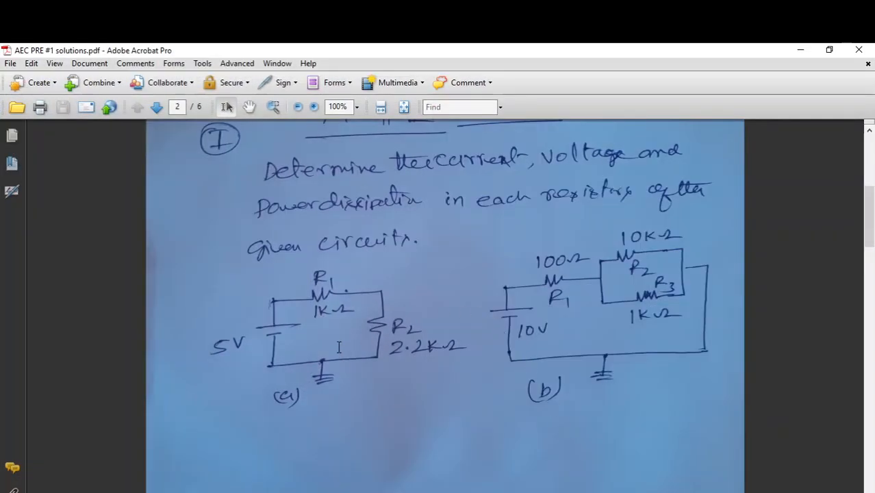
pyautogui.scroll(-3, 338, 347)
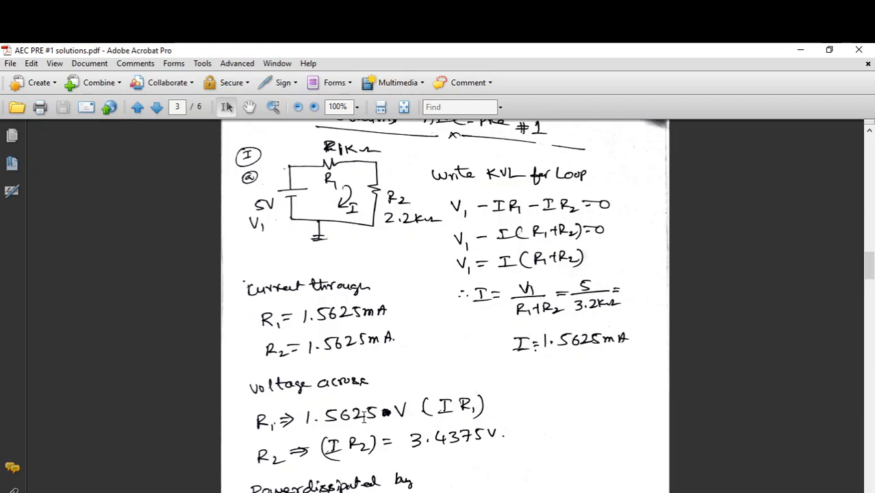
pyautogui.click(800, 50)
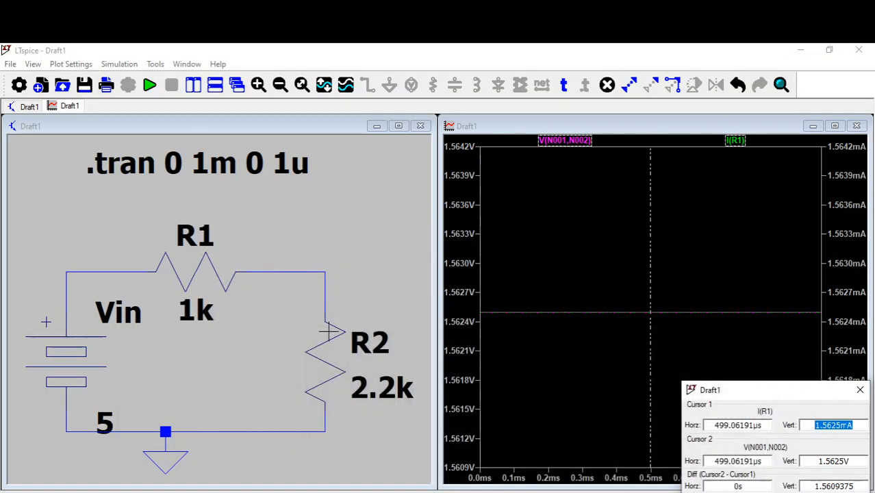
pyautogui.click(390, 216)
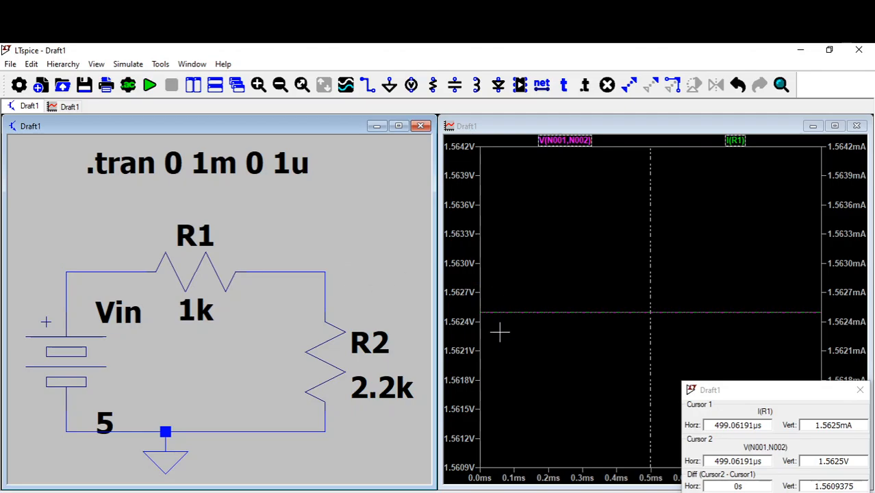
pyautogui.hotkey('alt', 'Tab')
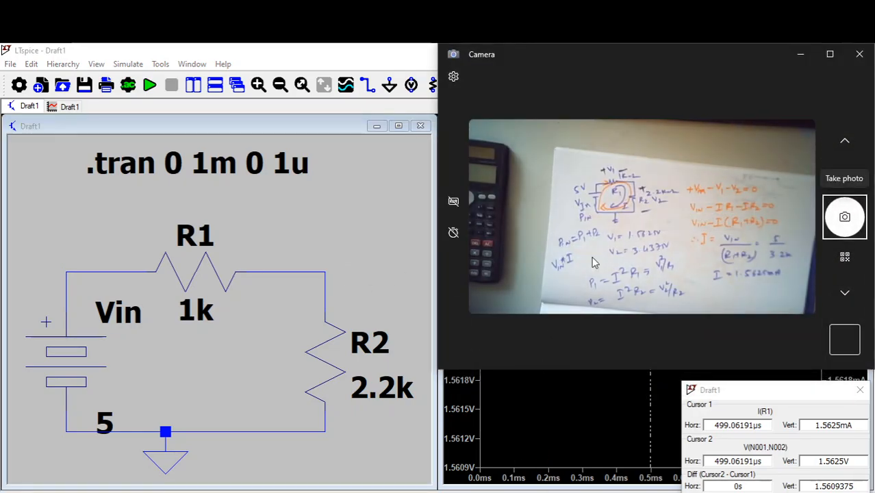
pyautogui.click(383, 258)
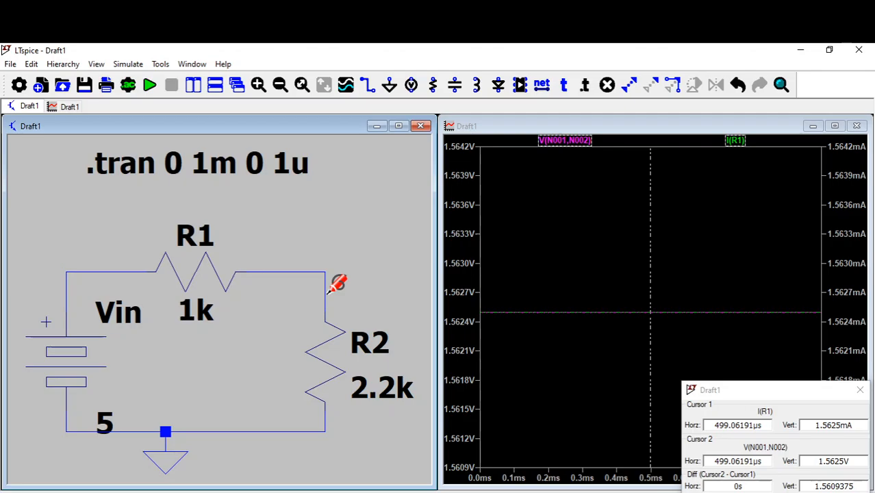
# - Plot the voltage at the node between R1 and R2, and recolor the V(n002) trace teal
pyautogui.click(326, 293)
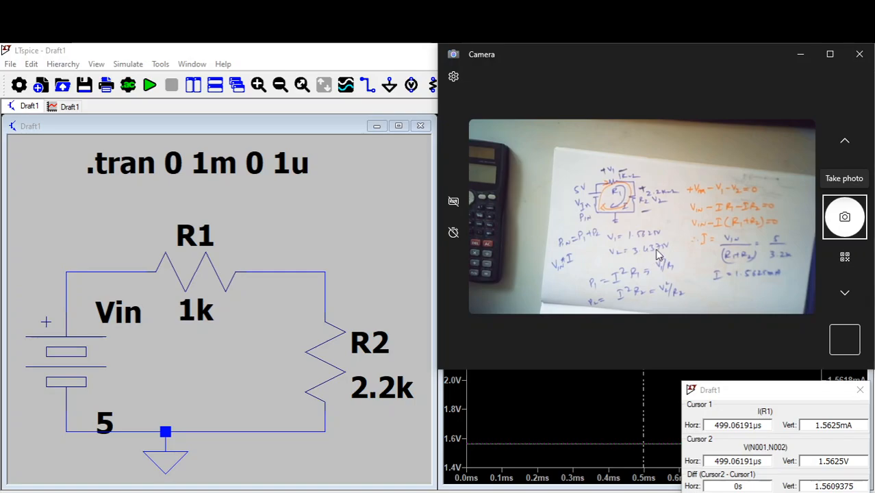
pyautogui.click(800, 55)
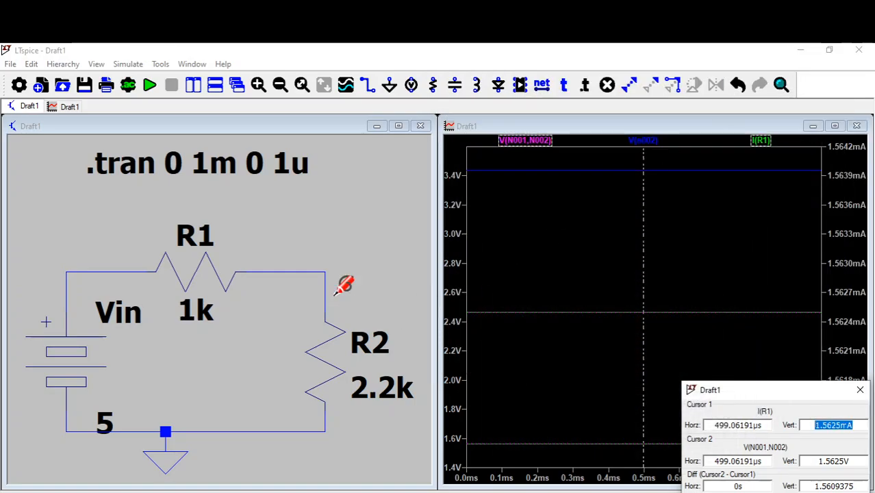
pyautogui.click(640, 141)
pyautogui.rightClick(642, 141)
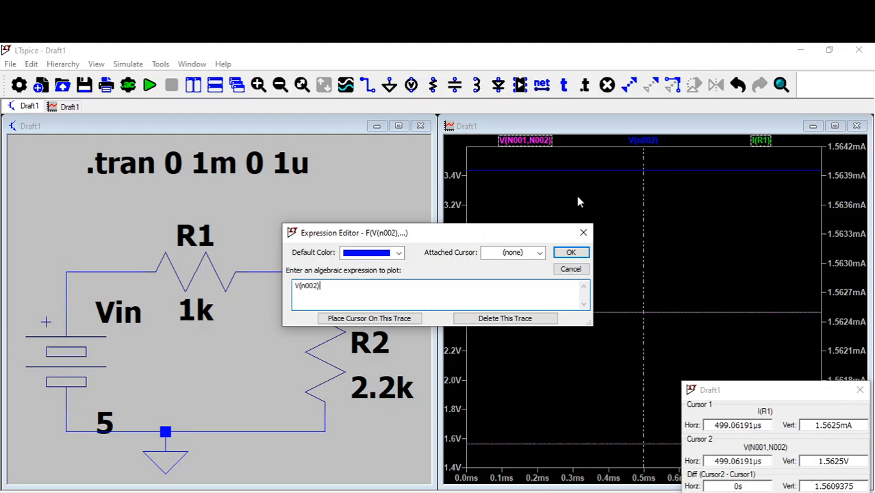
pyautogui.click(399, 253)
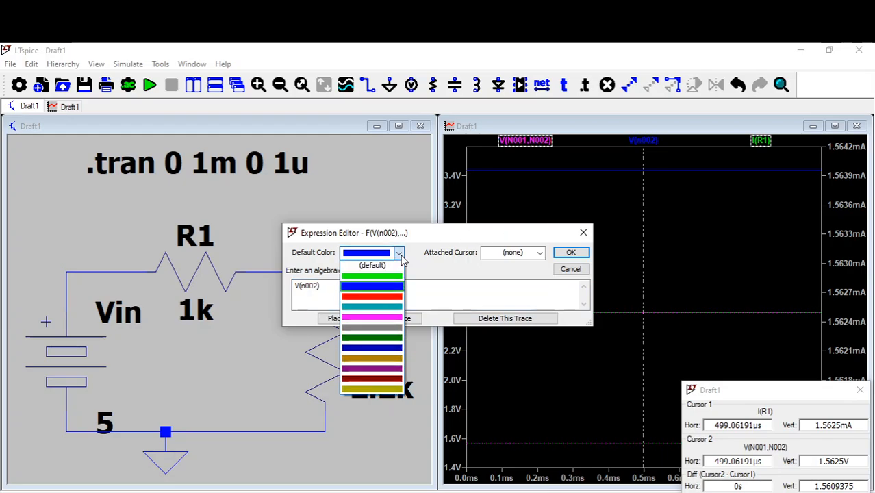
pyautogui.click(386, 306)
pyautogui.click(569, 252)
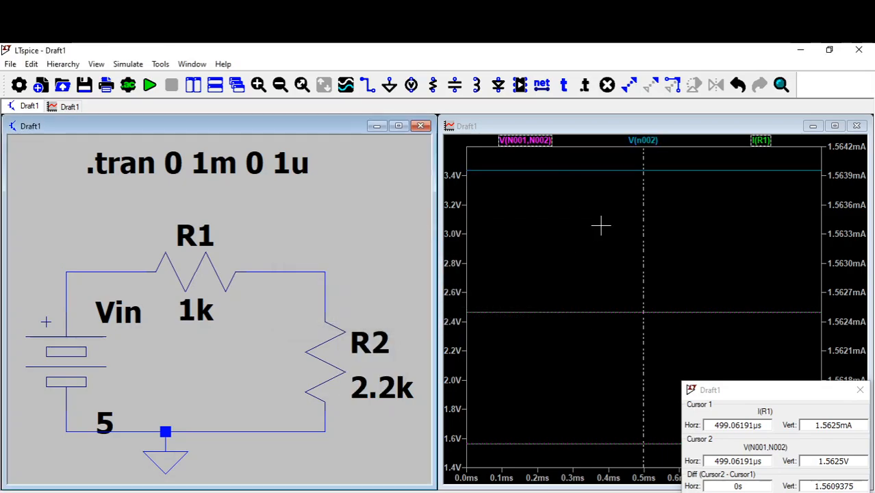
# - Read the R2 voltage with a cursor on V(n002), and place the other cursor on V(N001,N002)
pyautogui.click(655, 144)
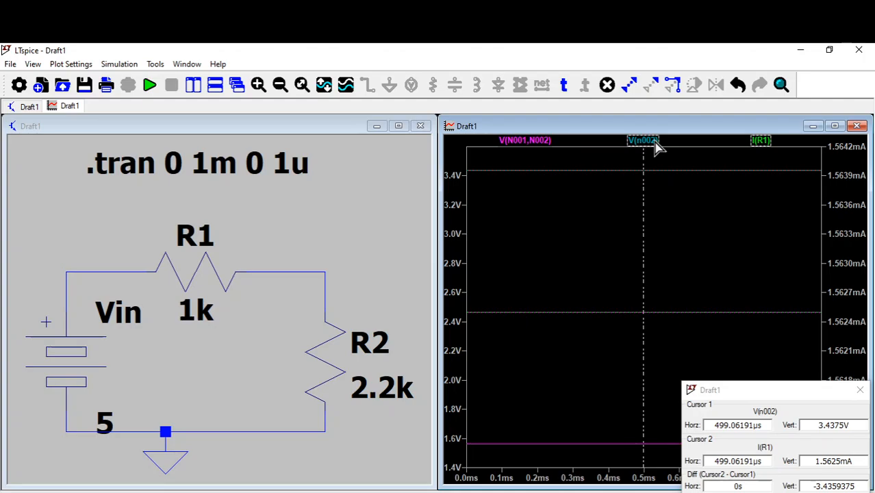
pyautogui.moveTo(847, 425); pyautogui.dragTo(818, 425)
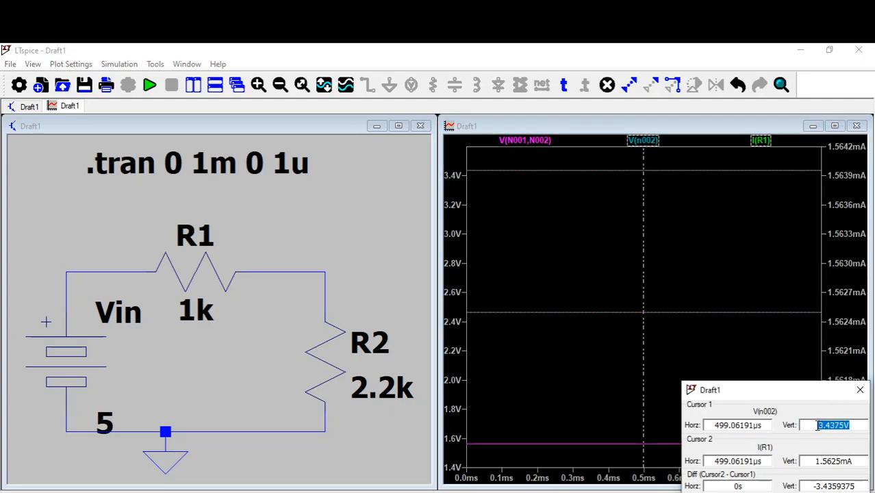
pyautogui.click(530, 141)
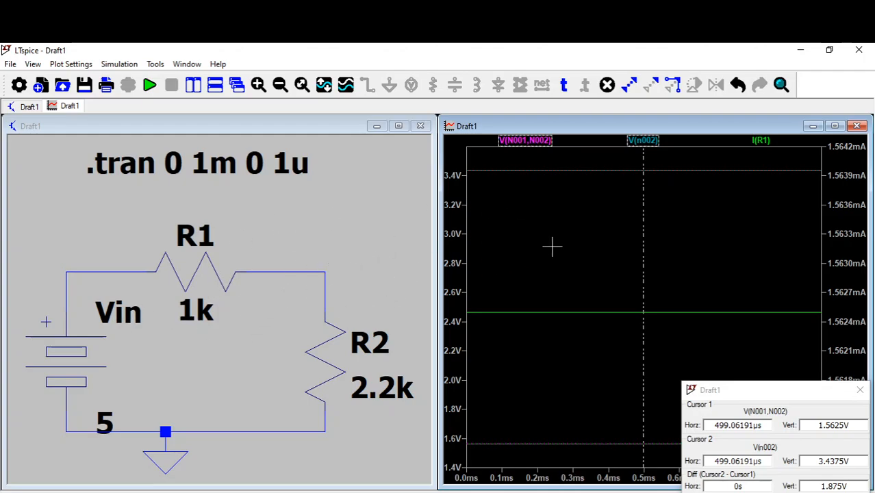
# - Maximize the plot, read I(R1), V(n002) and V(N001,N002) with the cursors, and compare them with the handwritten solution in the Camera window
pyautogui.click(834, 126)
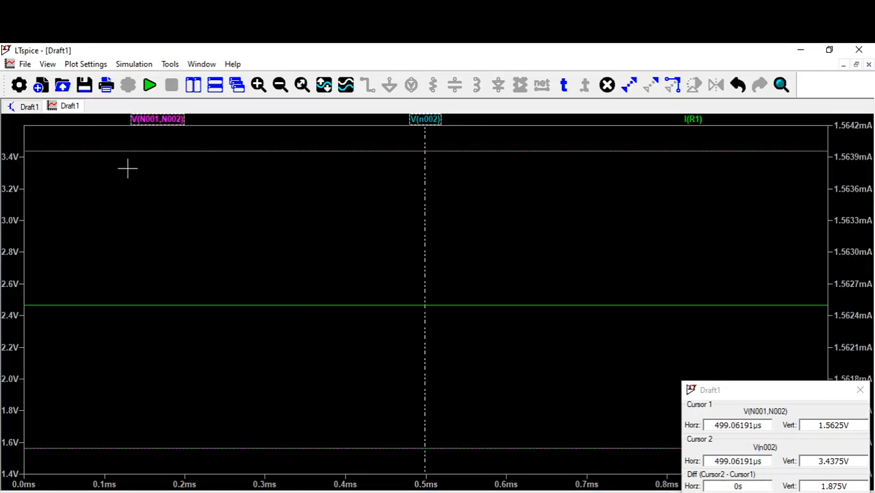
pyautogui.click(691, 120)
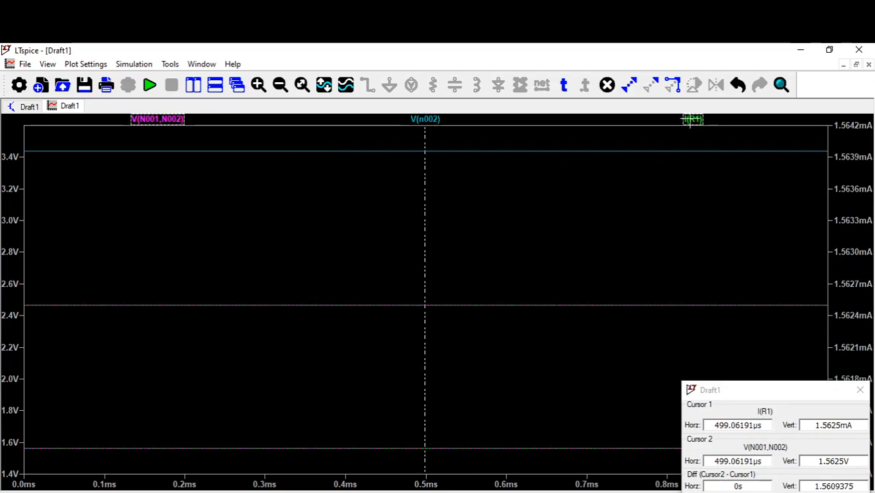
pyautogui.click(425, 120)
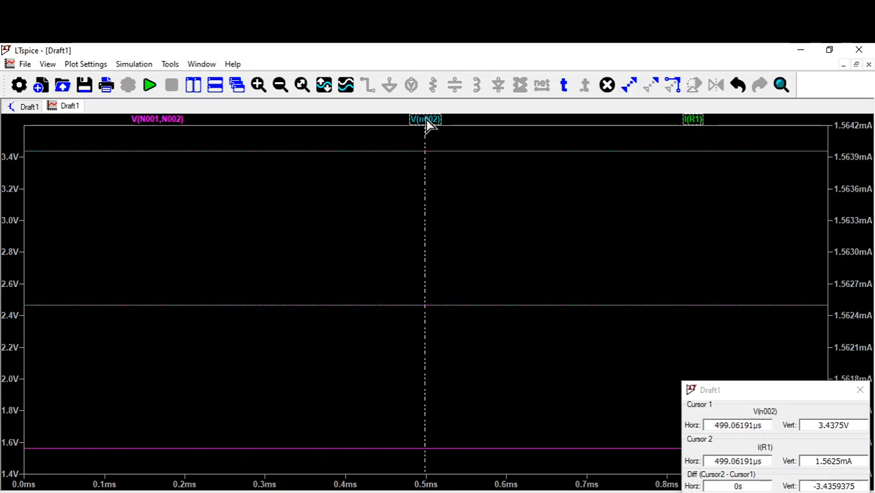
pyautogui.click(173, 120)
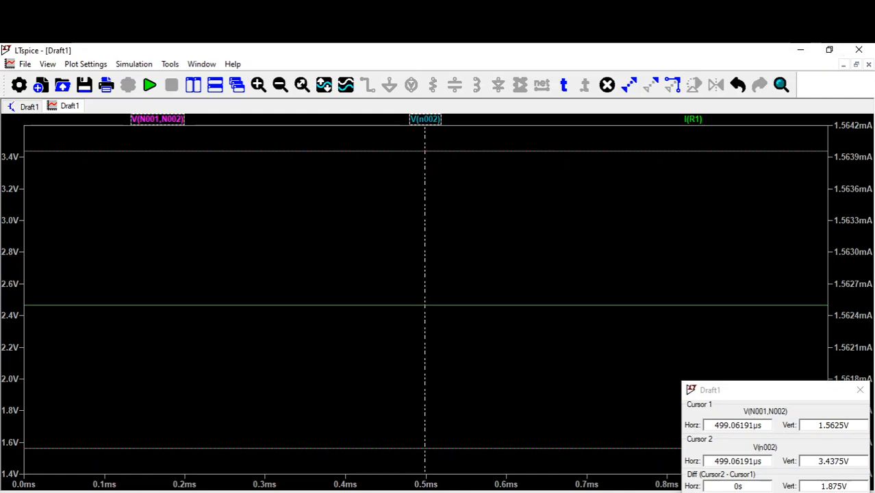
pyautogui.click(431, 492)
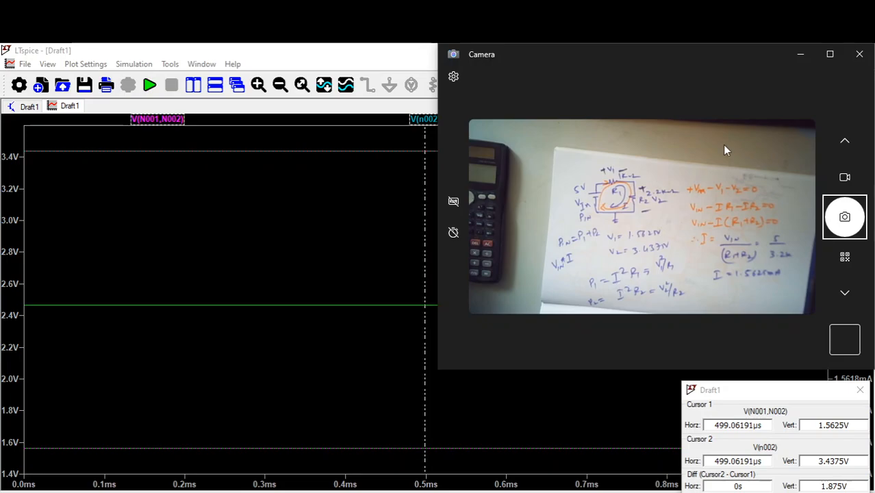
pyautogui.click(800, 55)
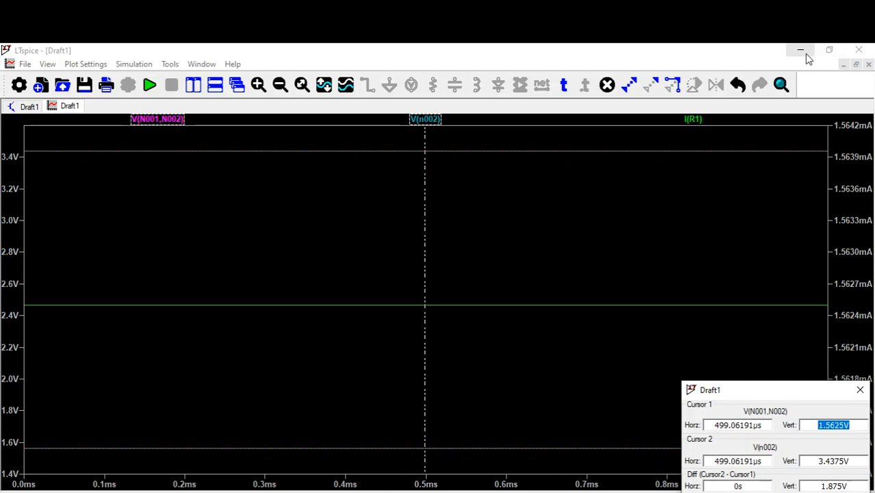
# - Review the handwritten power formulas for R1 and R2 in the maximized Camera window, and return to the plot
pyautogui.hotkey('alt', 'Tab')
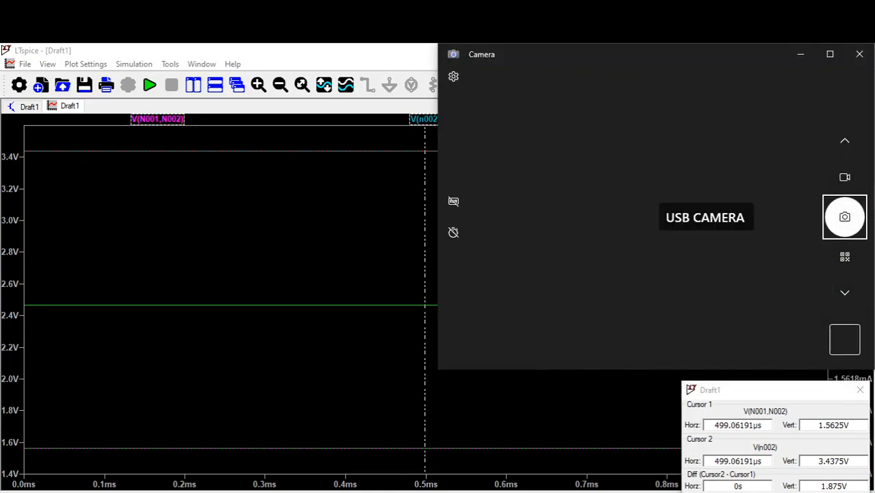
pyautogui.click(825, 55)
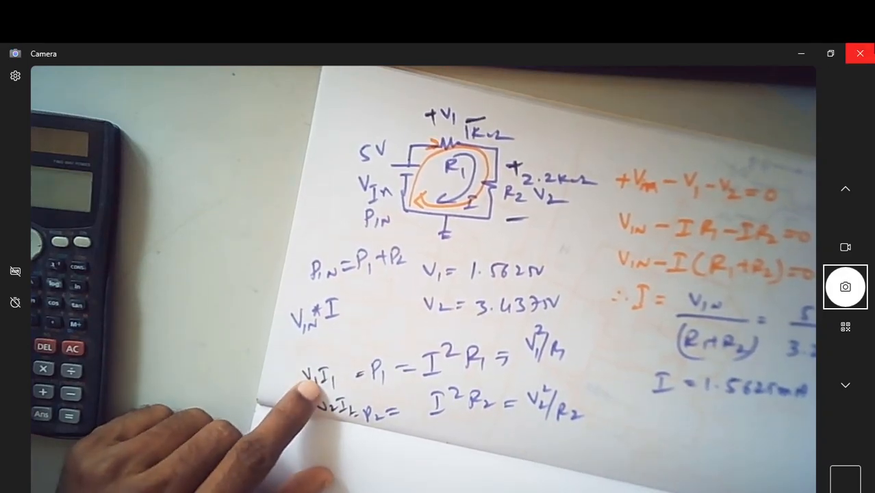
pyautogui.click(801, 55)
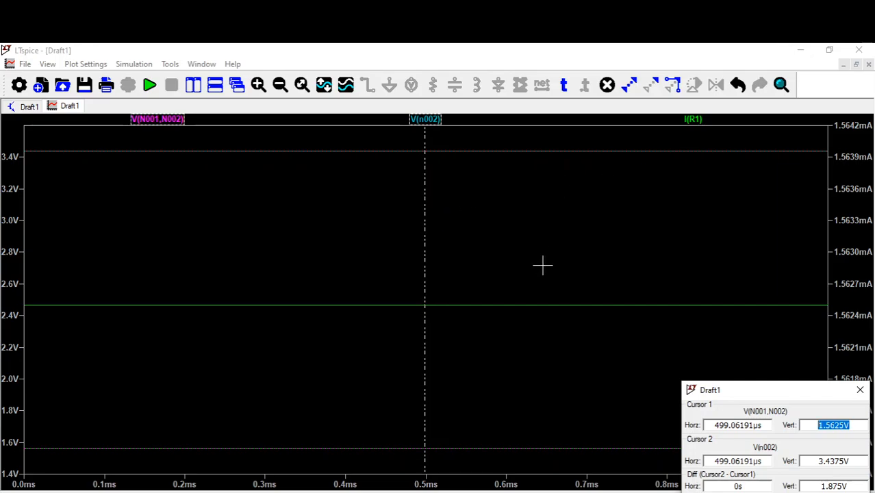
# - Enter V(n002)*I(R2) as the expression of a new trace for the R2 power
pyautogui.rightClick(266, 189)
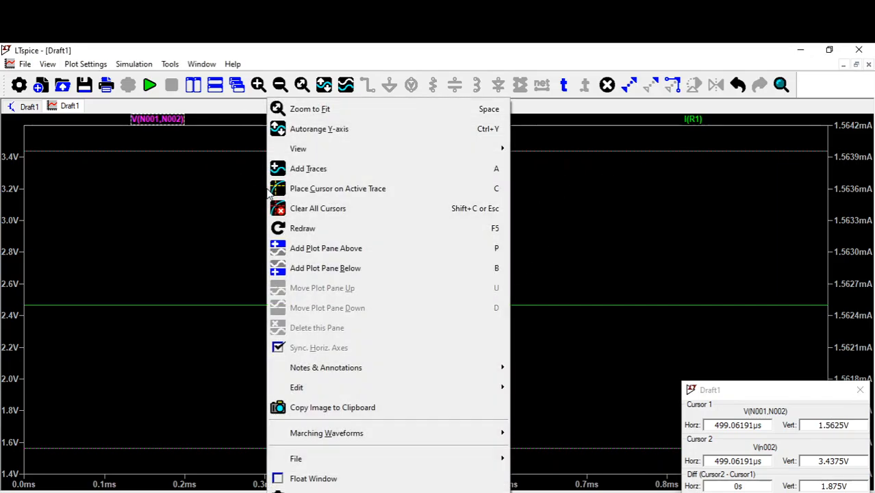
pyautogui.click(295, 172)
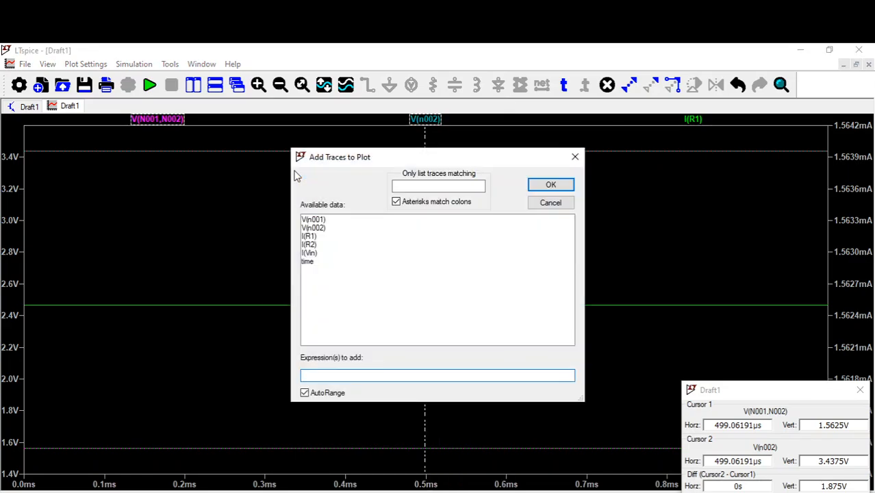
pyautogui.click(319, 228)
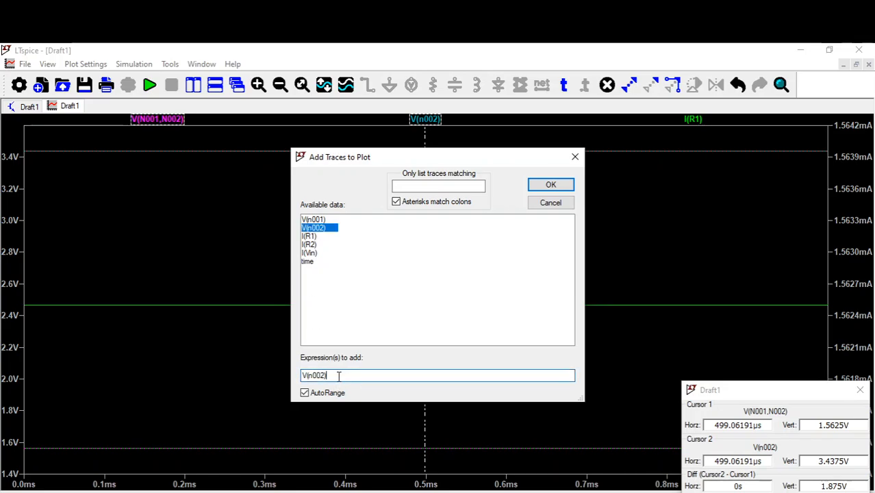
pyautogui.write('*')
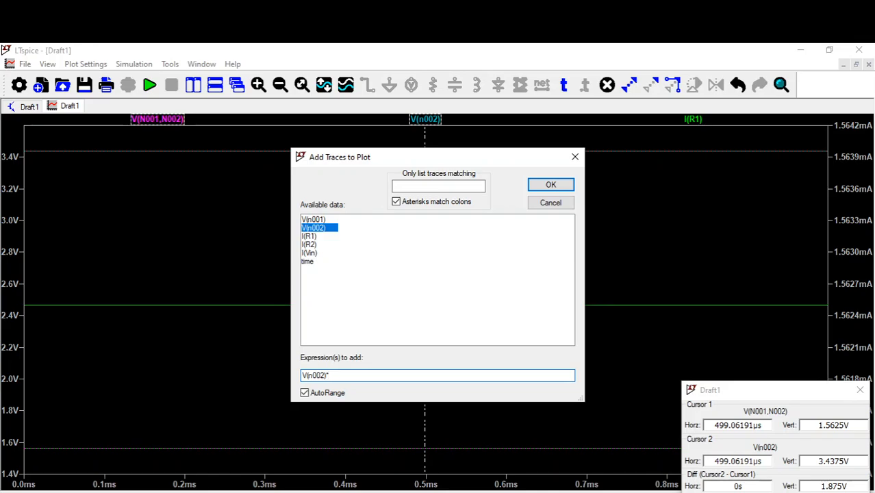
pyautogui.click(318, 244)
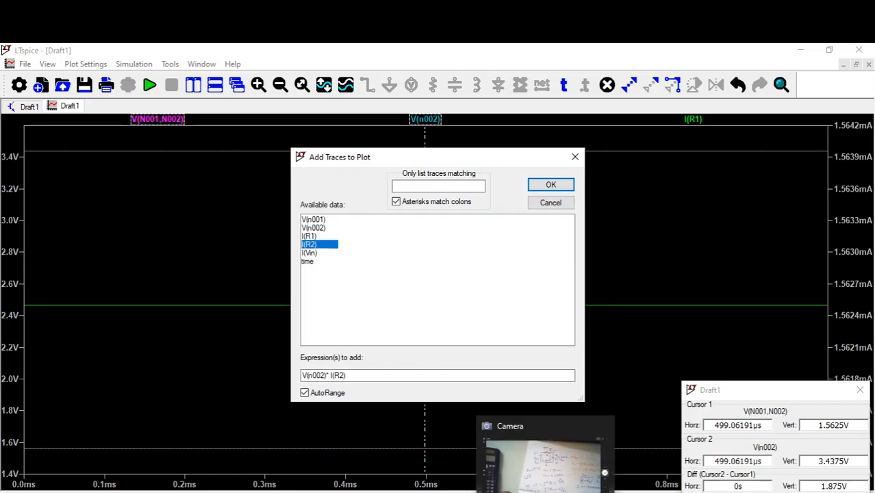
# - Check the powers dissipated by R1 and R2 on page 3 of AEC PRE #1 solutions.pdf and the handwritten formulas in the Camera window
pyautogui.click(541, 455)
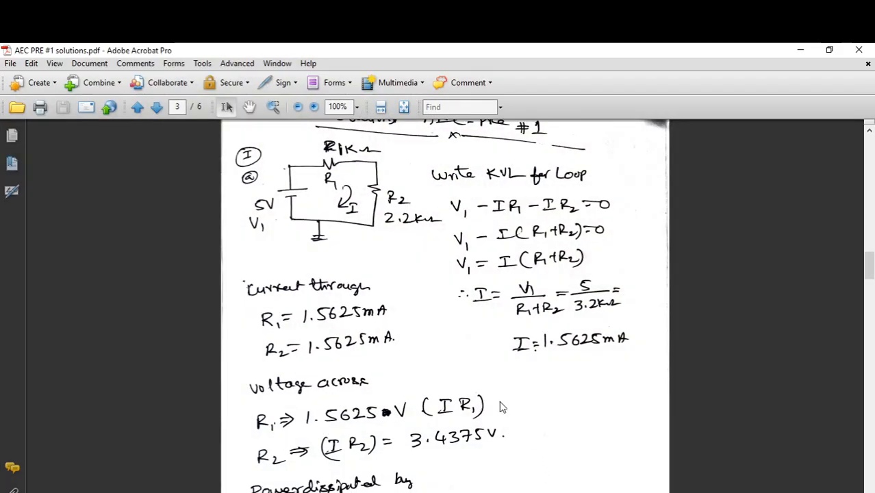
pyautogui.scroll(-1, 499, 400)
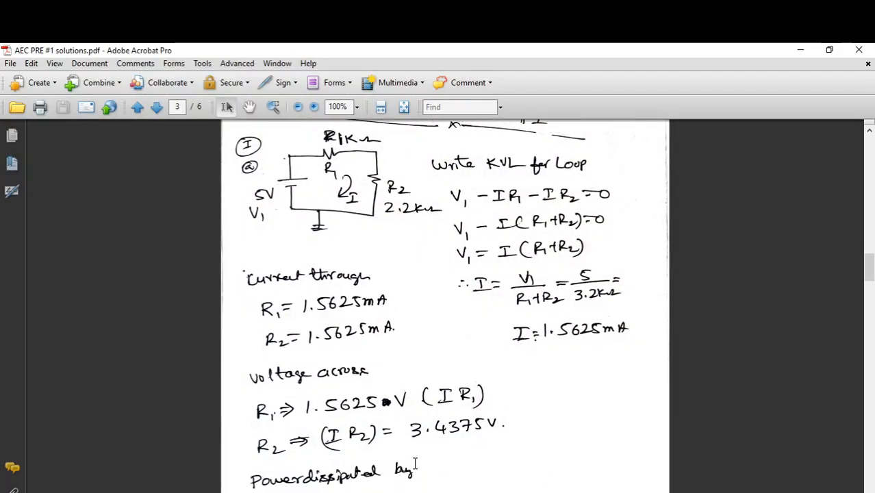
pyautogui.scroll(-3, 414, 465)
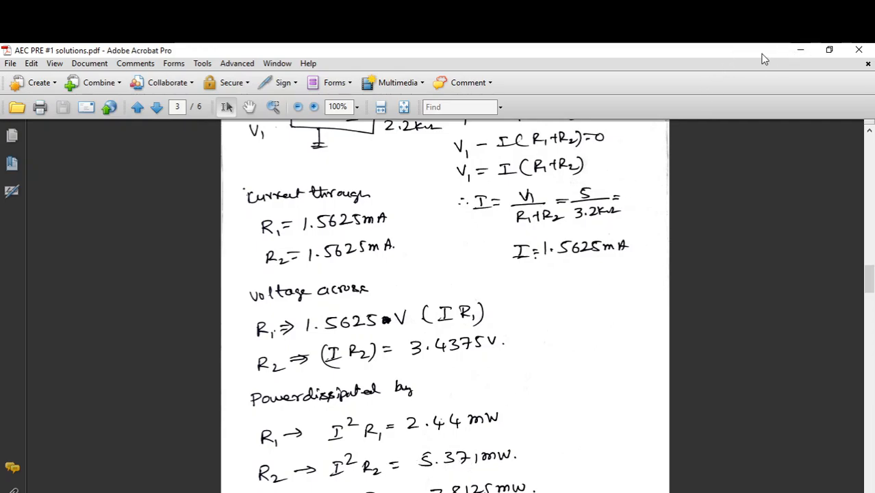
pyautogui.moveTo(761, 54); pyautogui.dragTo(873, 43)
pyautogui.click(336, 58)
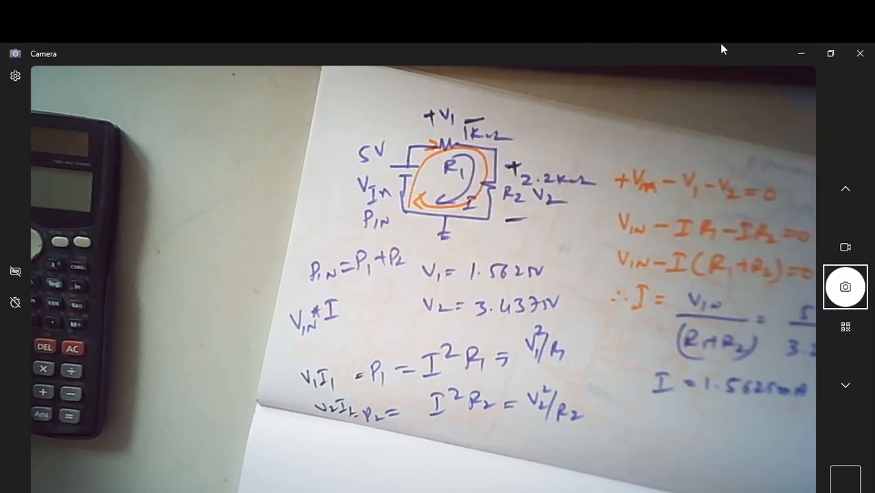
pyautogui.click(800, 52)
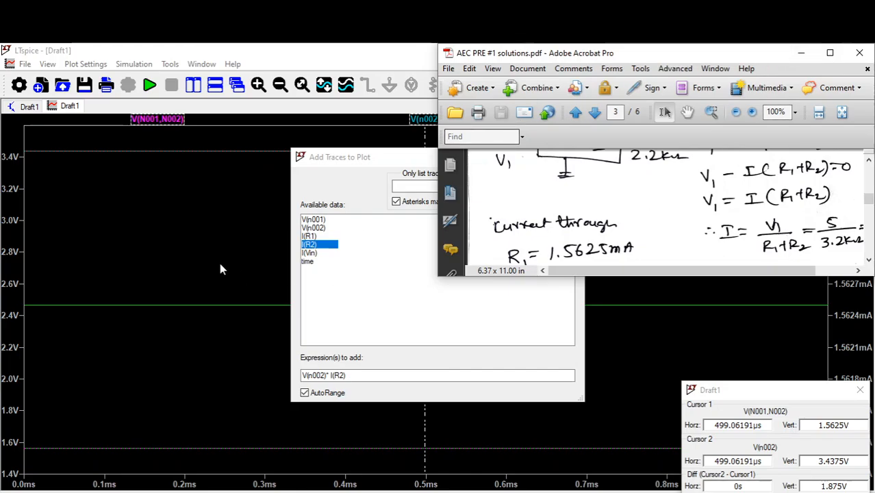
# - Return to LTspice and add the prepared V(n002)*I(R2) trace to the plot
pyautogui.click(241, 244)
pyautogui.click(550, 184)
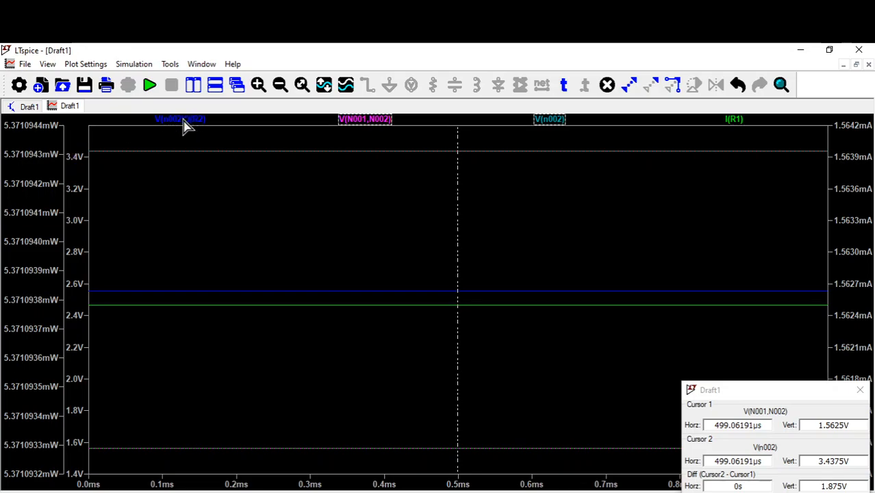
# - Delete the I(R1) and V(n002)*I(R2) traces from the plot, and put both cursors on V(N001,N002)
pyautogui.rightClick(735, 122)
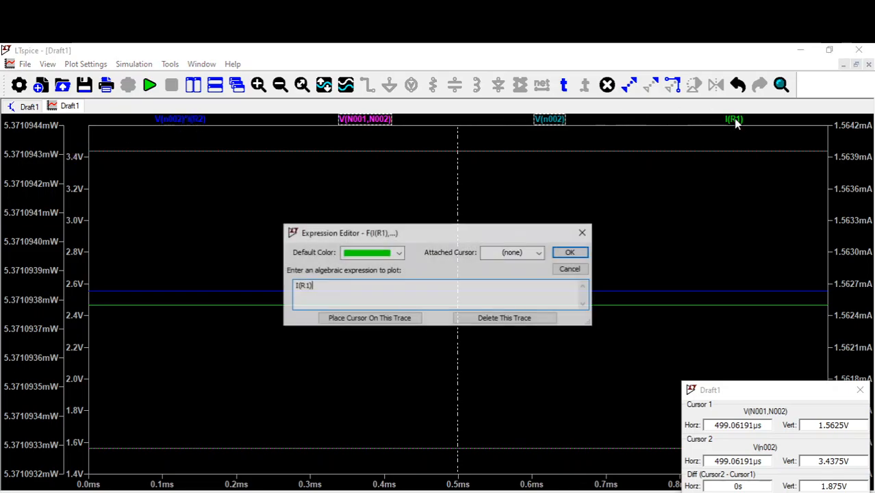
pyautogui.click(512, 322)
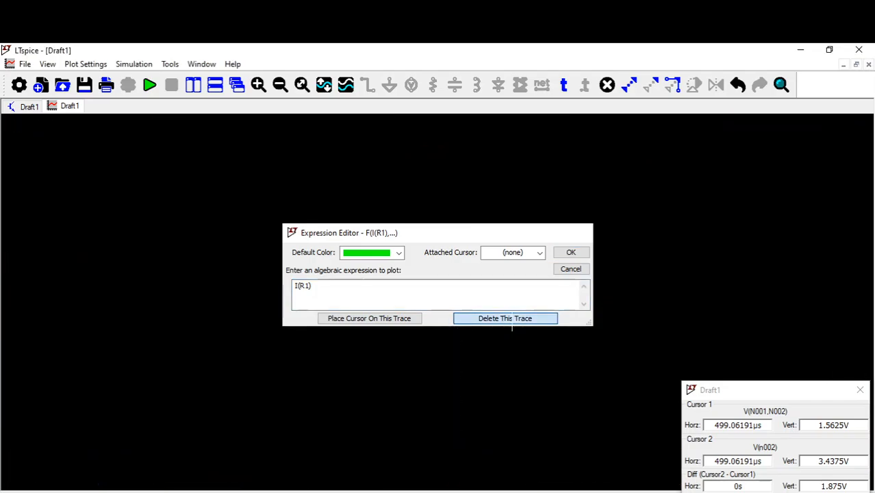
pyautogui.rightClick(710, 123)
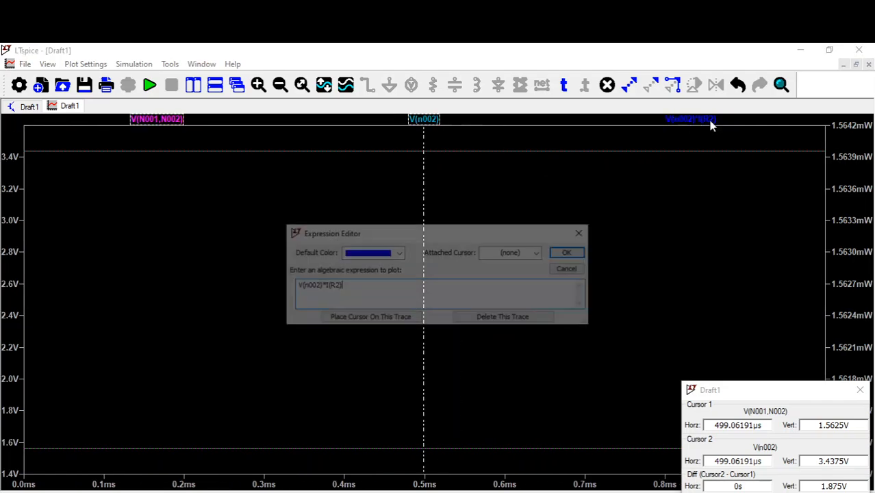
pyautogui.click(515, 323)
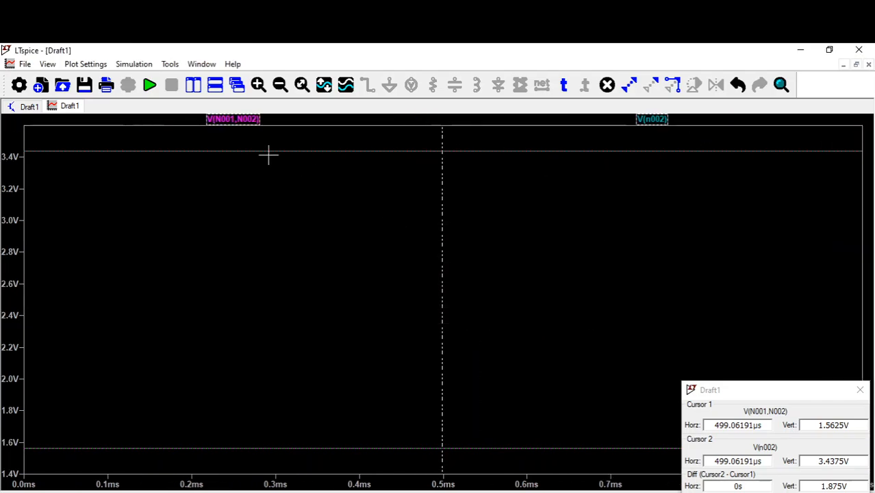
pyautogui.click(232, 119)
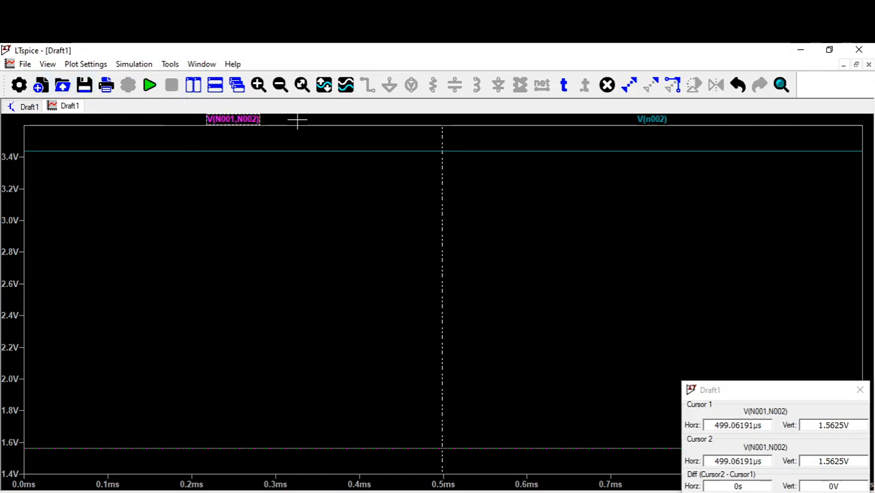
# - Plot the R2 power as the expression V(n002)*I(R2), and read it with both cursors
pyautogui.rightClick(248, 186)
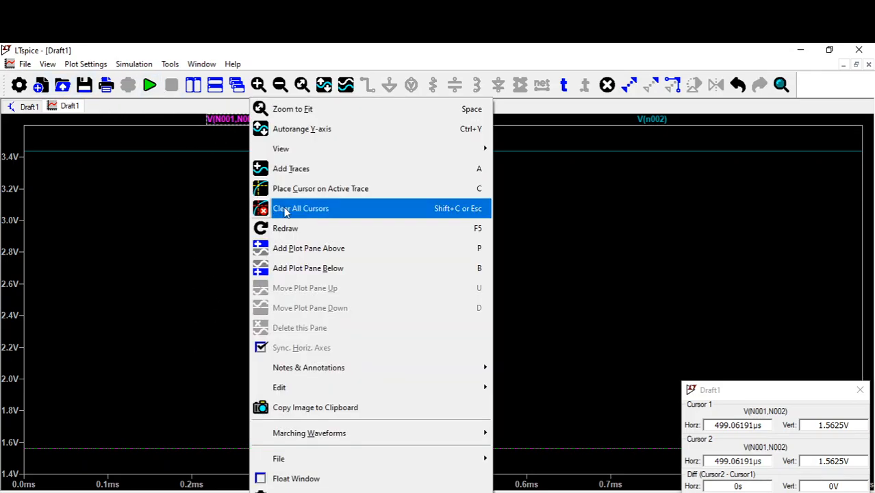
pyautogui.click(301, 169)
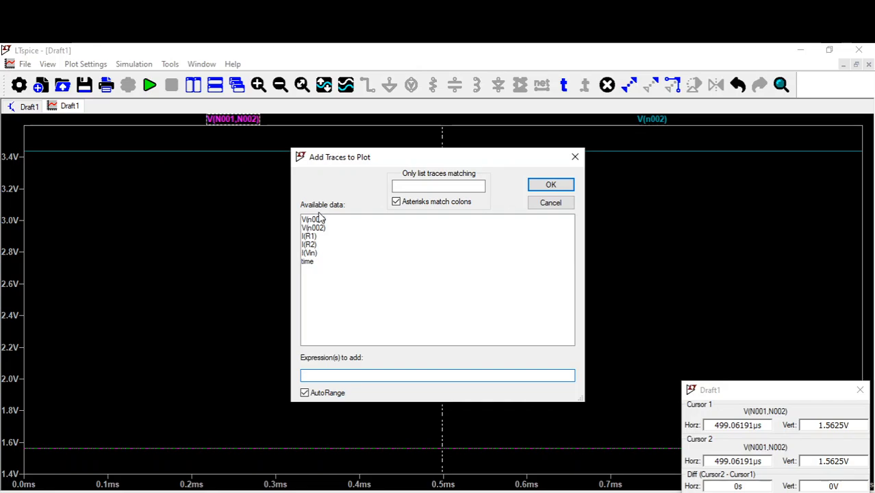
pyautogui.click(322, 228)
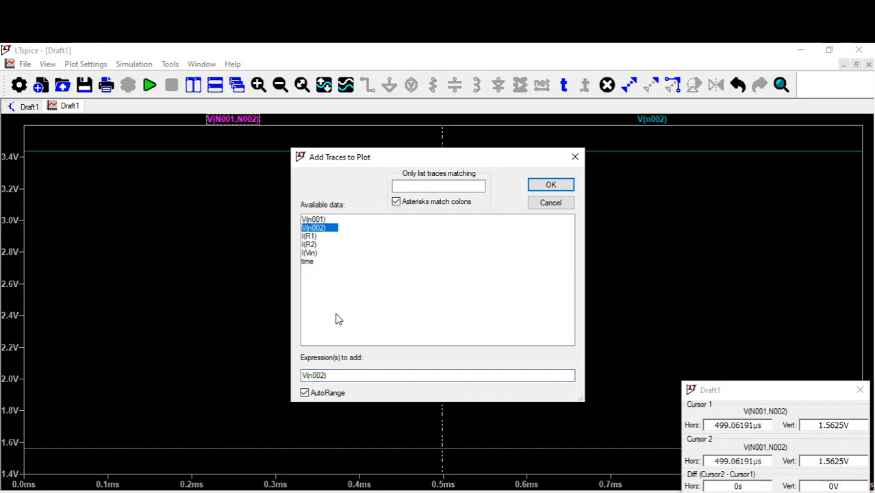
pyautogui.click(338, 377)
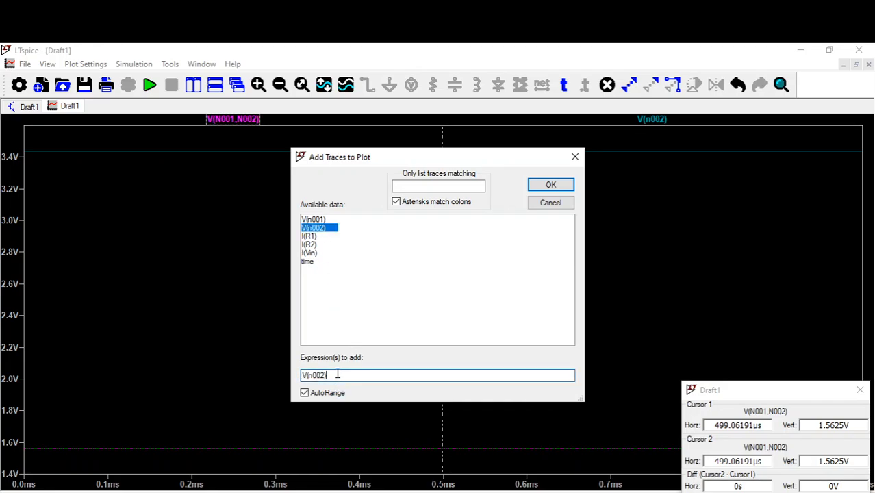
pyautogui.write('*')
pyautogui.click(316, 246)
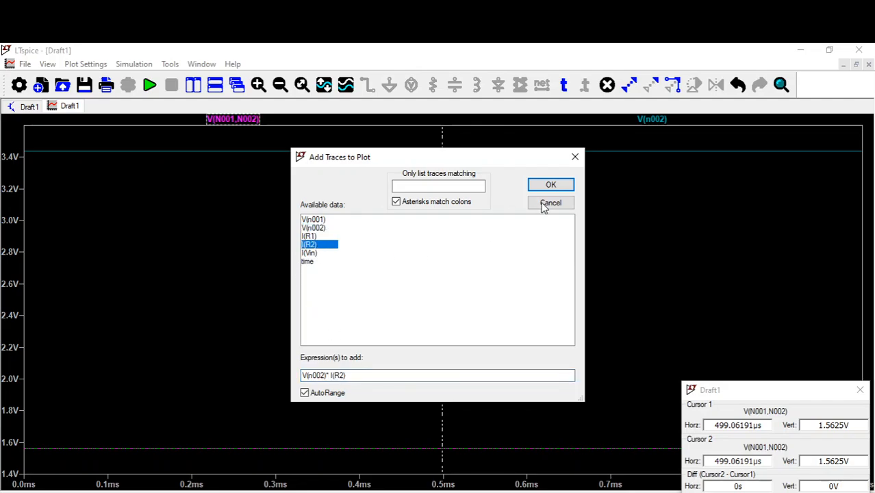
pyautogui.click(551, 186)
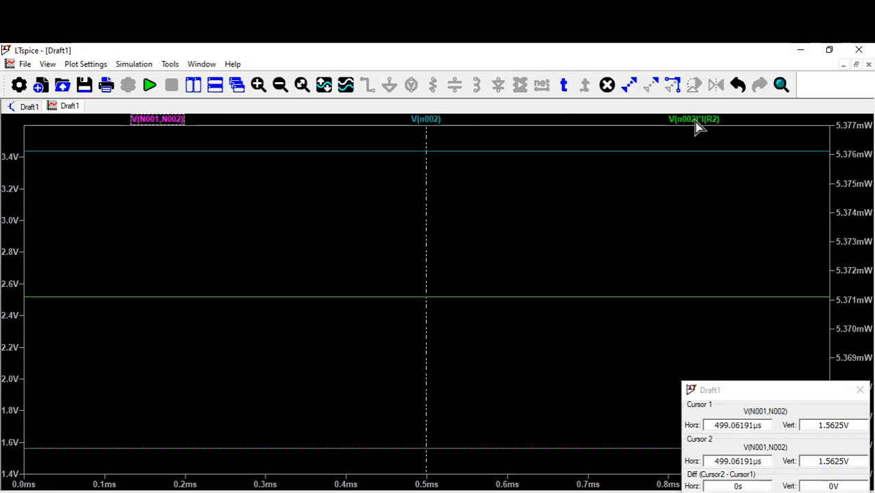
pyautogui.click(694, 121)
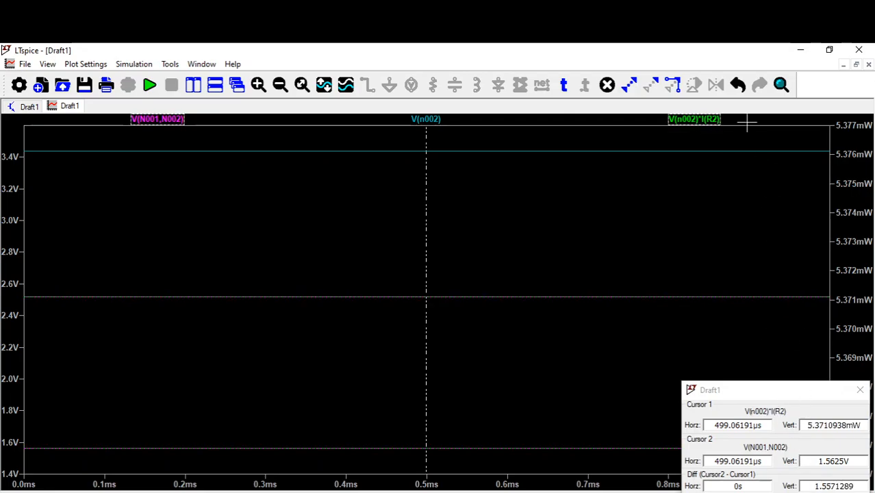
pyautogui.rightClick(714, 121)
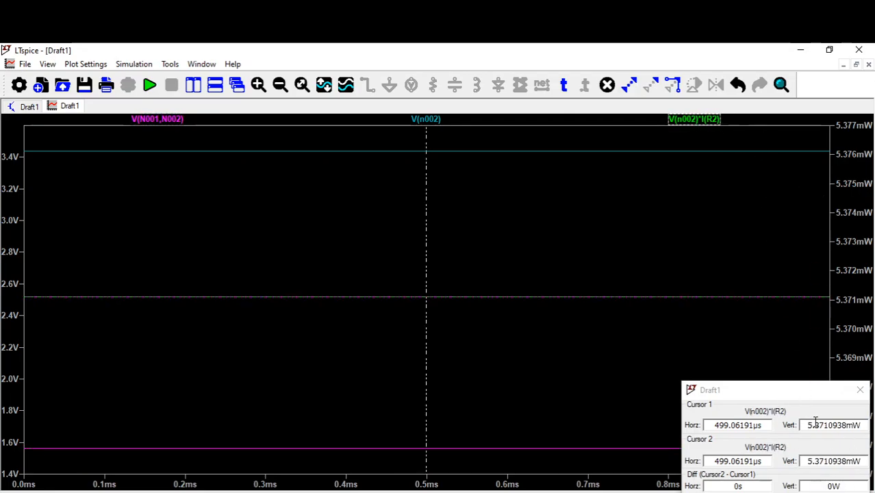
# - Arrange the plot and the cursor readout beside AEC PRE #1 solutions.pdf, and compare the R2 power with the worked solution
pyautogui.moveTo(739, 50); pyautogui.dragTo(1, 44)
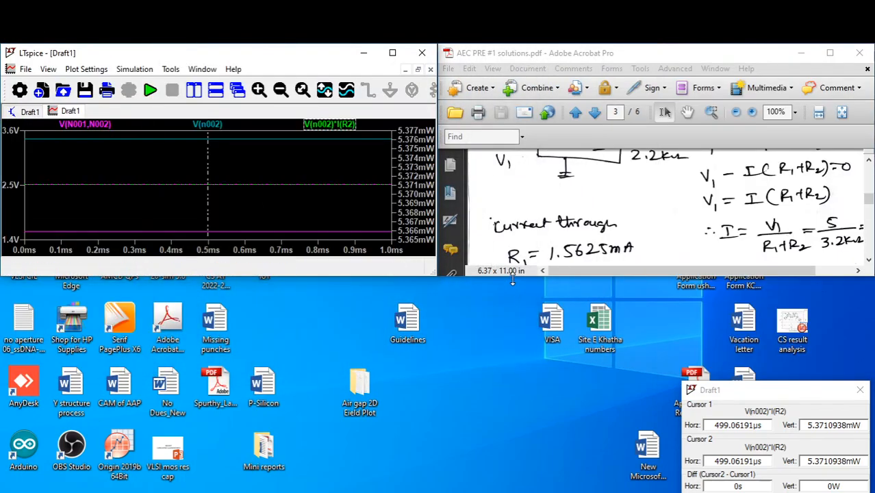
pyautogui.moveTo(512, 281); pyautogui.dragTo(512, 492)
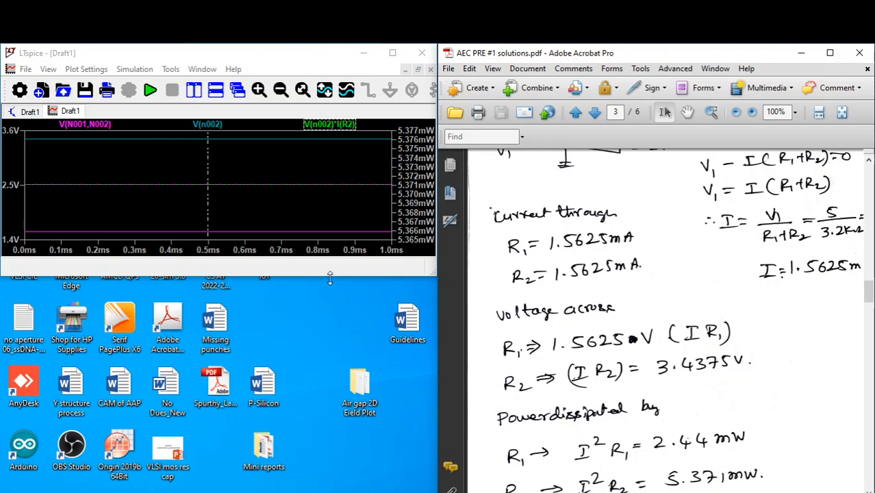
pyautogui.moveTo(329, 278); pyautogui.dragTo(324, 457)
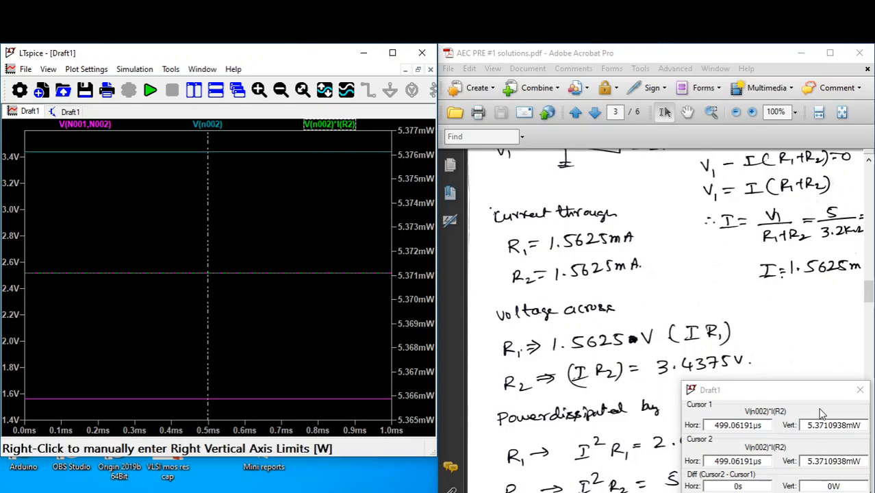
pyautogui.moveTo(809, 392); pyautogui.dragTo(327, 276)
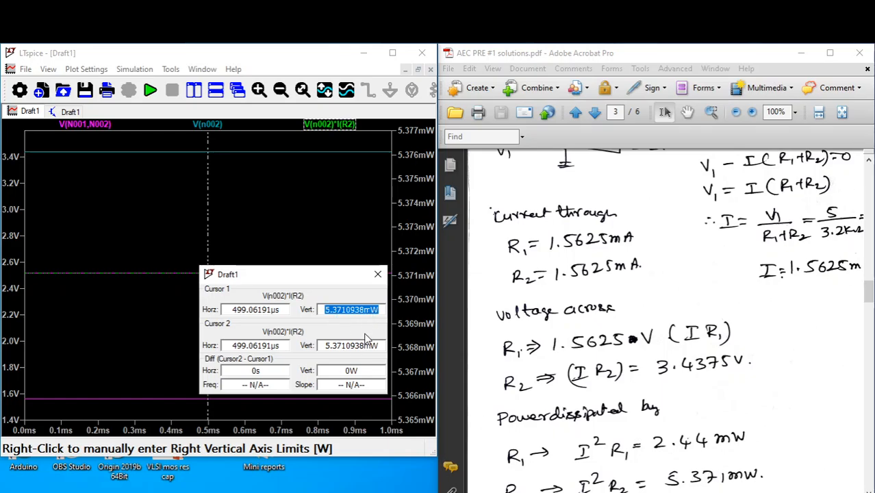
pyautogui.click(300, 203)
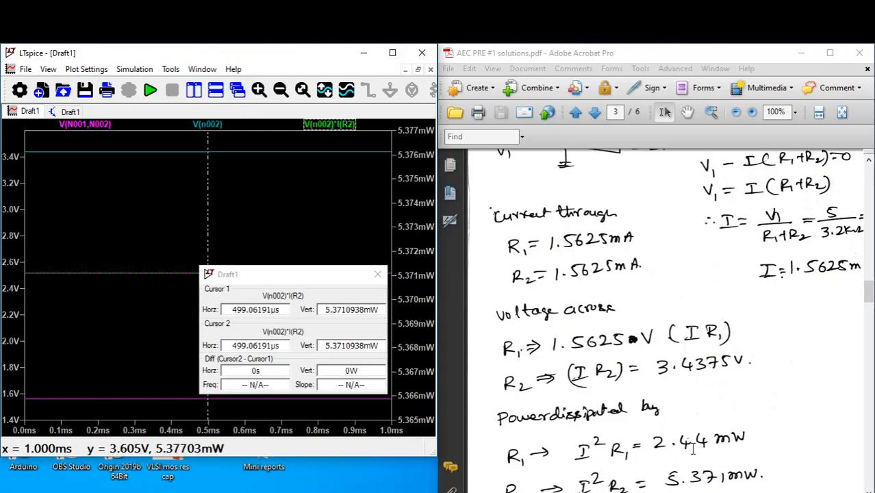
# - Maximize the plot window without the cursor readout, and try to add the R1 power expression ( V(n001)- V(n002)* I(R1)
pyautogui.click(392, 53)
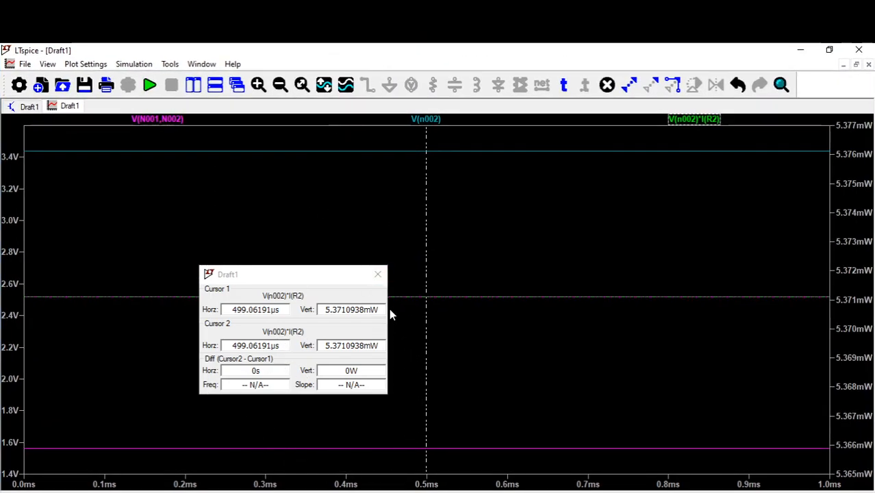
pyautogui.click(378, 274)
pyautogui.rightClick(330, 221)
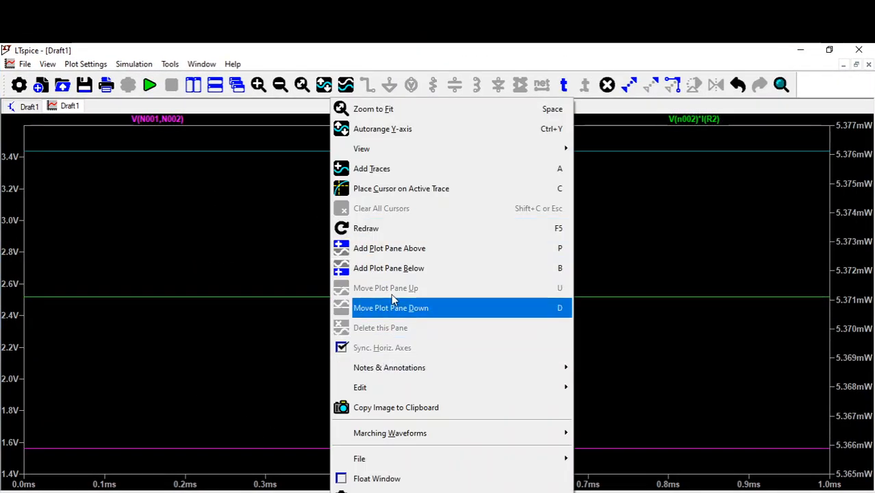
pyautogui.click(395, 170)
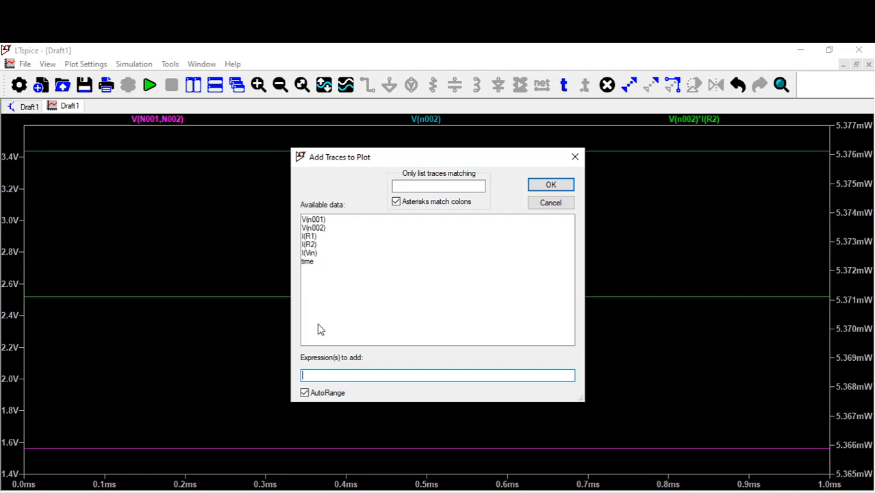
pyautogui.click(311, 220)
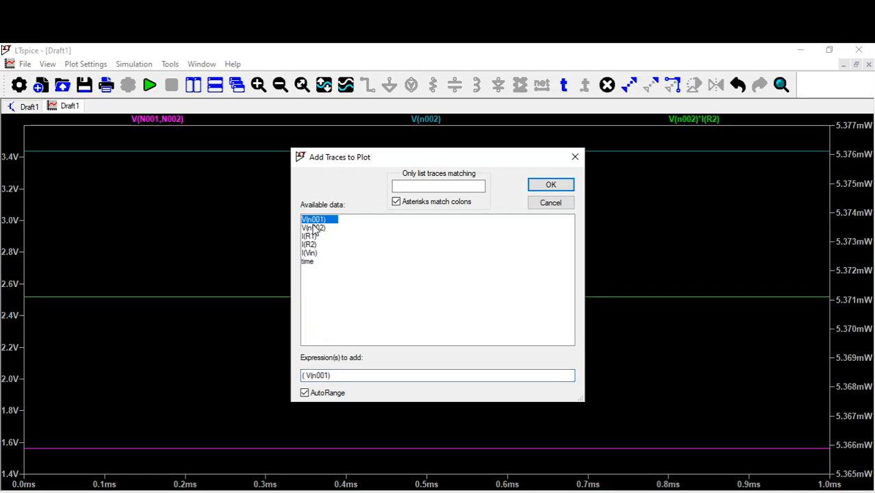
pyautogui.click(342, 376)
pyautogui.write(')')
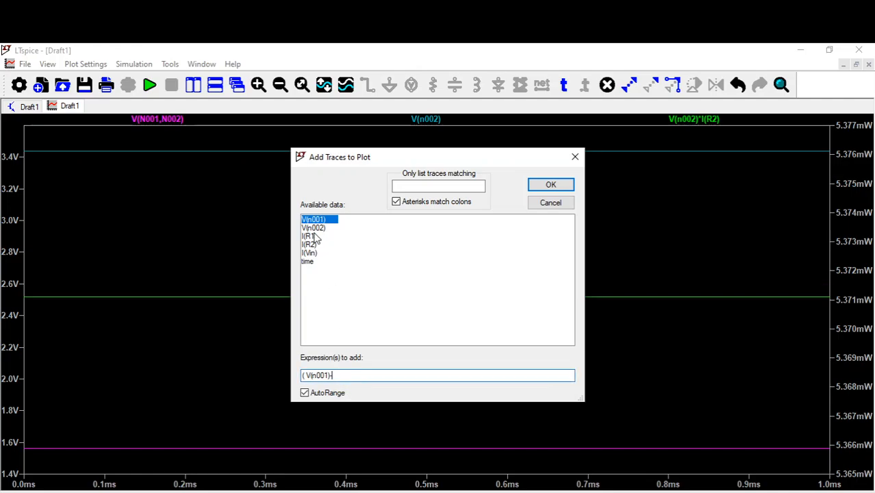
pyautogui.write('-')
pyautogui.click(314, 228)
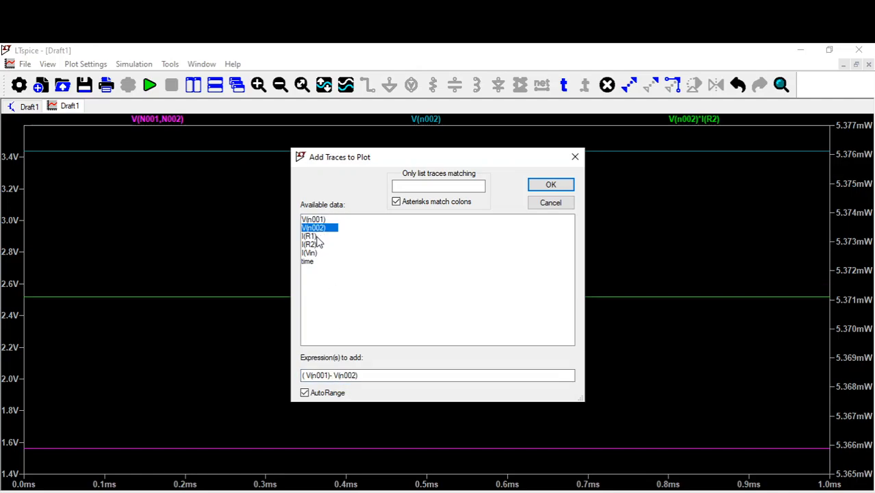
pyautogui.click(378, 376)
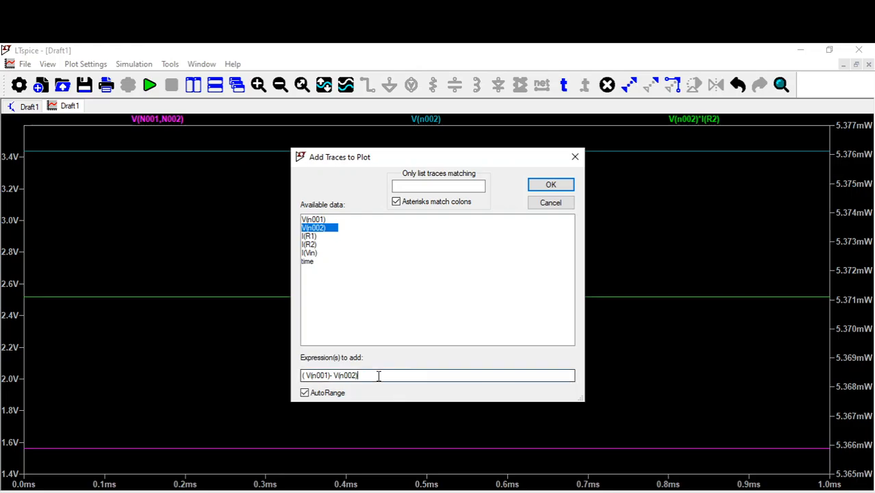
pyautogui.click(310, 236)
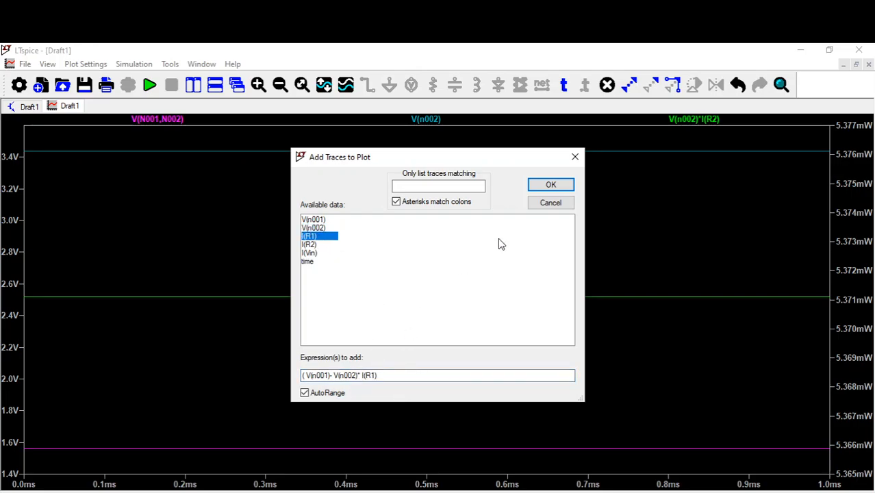
pyautogui.click(551, 185)
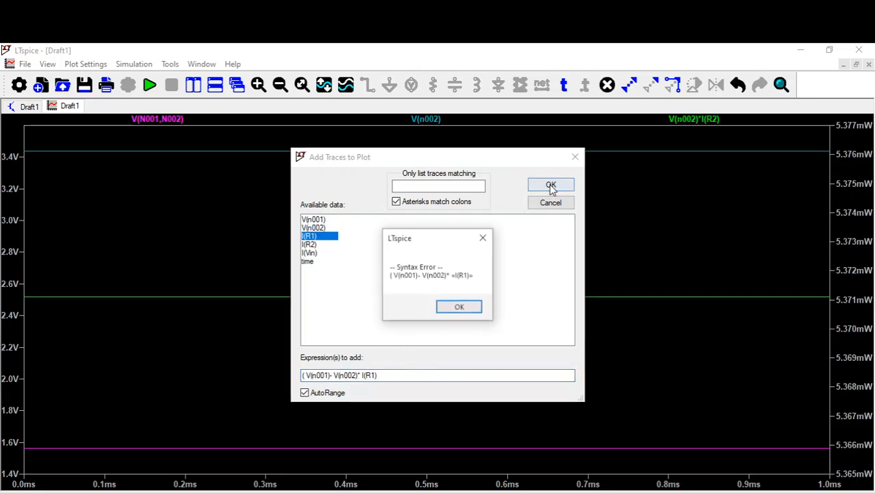
pyautogui.click(457, 308)
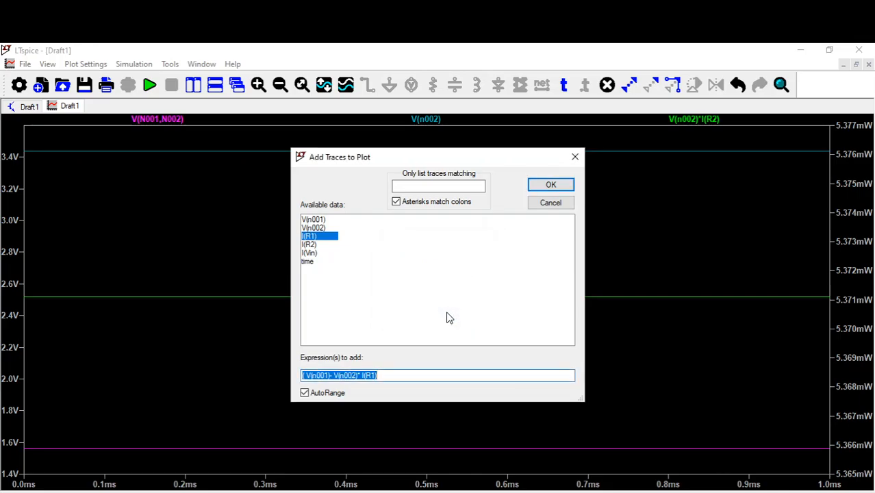
# - Add the missing closing bracket after V(n002), and plot the R1 power as (V(n001)-V(n002))*I(R1)
pyautogui.click(354, 375)
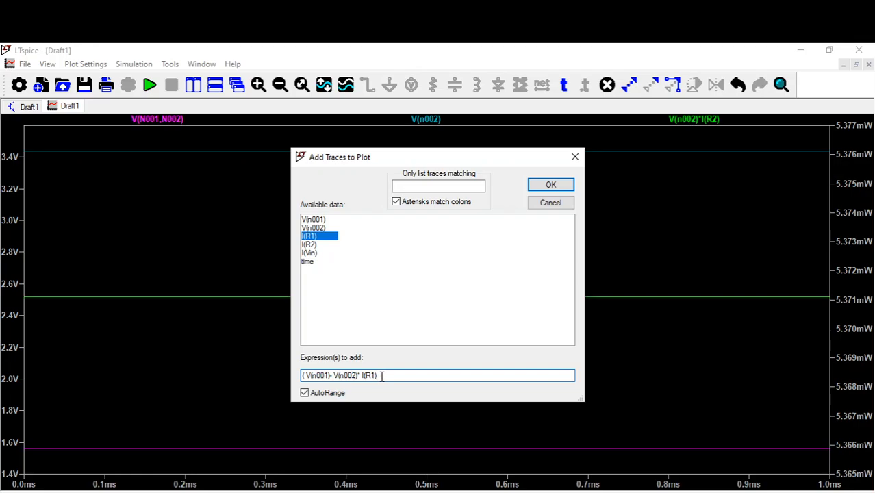
pyautogui.write(')')
pyautogui.click(550, 185)
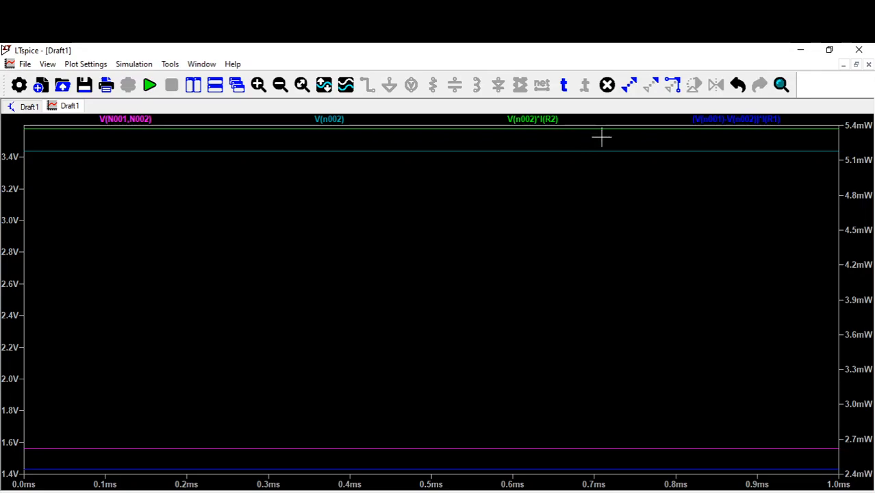
# - Read the R1 power trace with a cursor, and compare it with the worked solution in AEC PRE #1 solutions.pdf
pyautogui.click(718, 128)
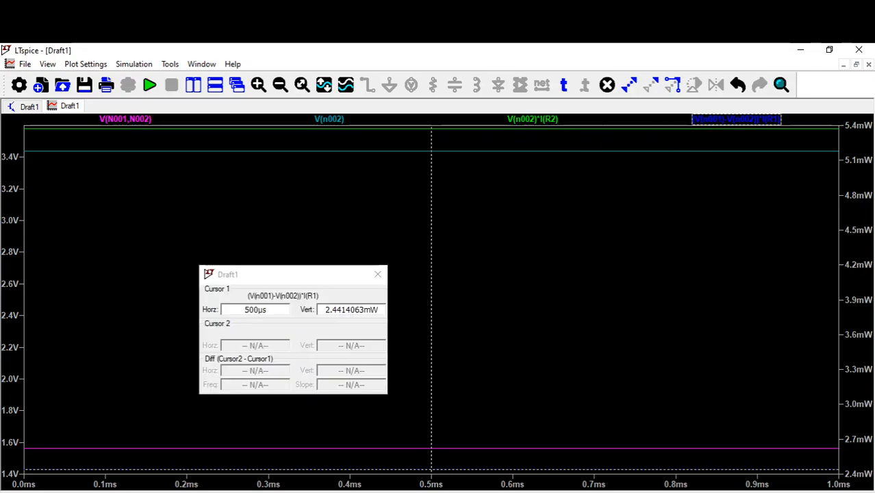
pyautogui.hotkey('alt', 'Tab')
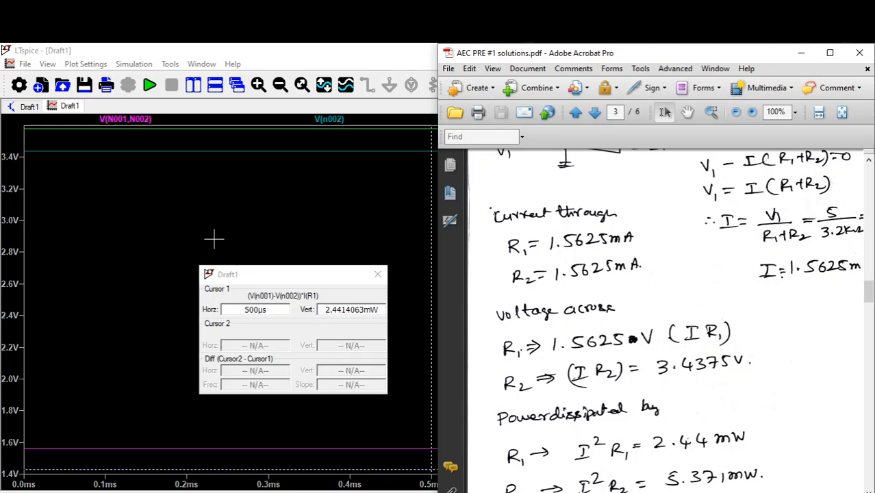
pyautogui.click(259, 202)
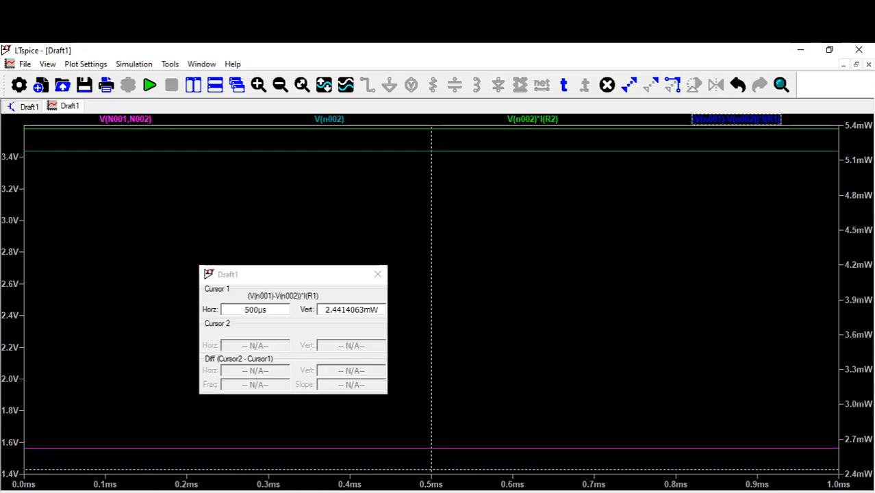
pyautogui.hotkey('alt', 'Tab')
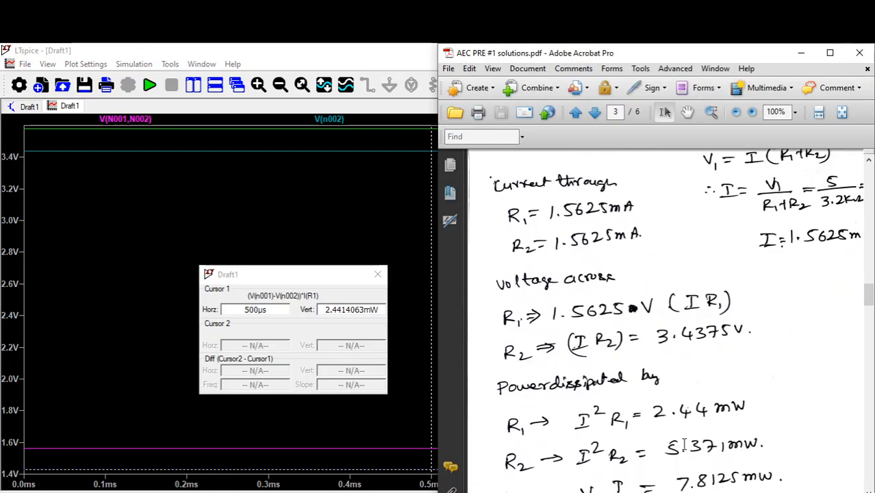
pyautogui.scroll(-1, 683, 446)
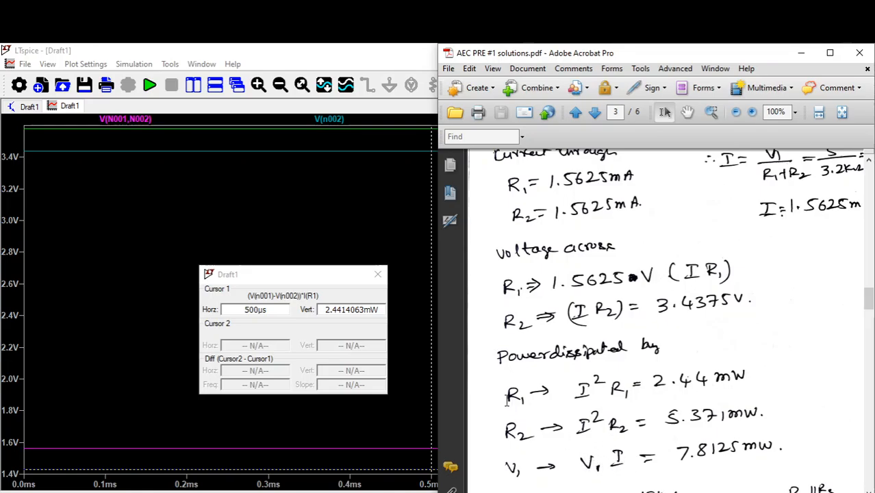
pyautogui.click(801, 59)
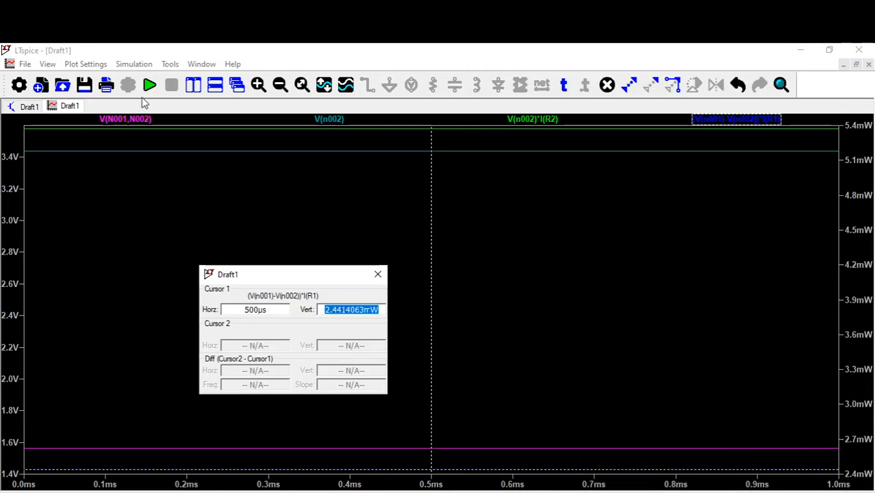
# - Plot the source power as the expression V(n001)*I(R1)
pyautogui.rightClick(156, 474)
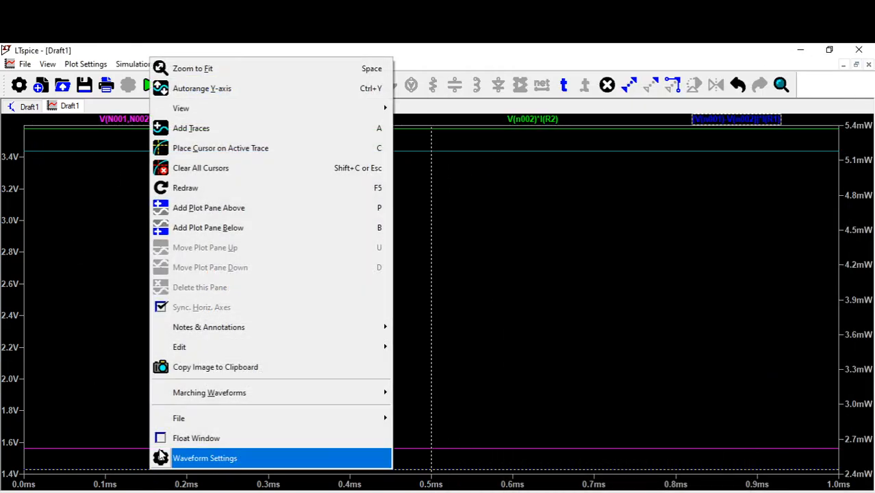
pyautogui.click(203, 128)
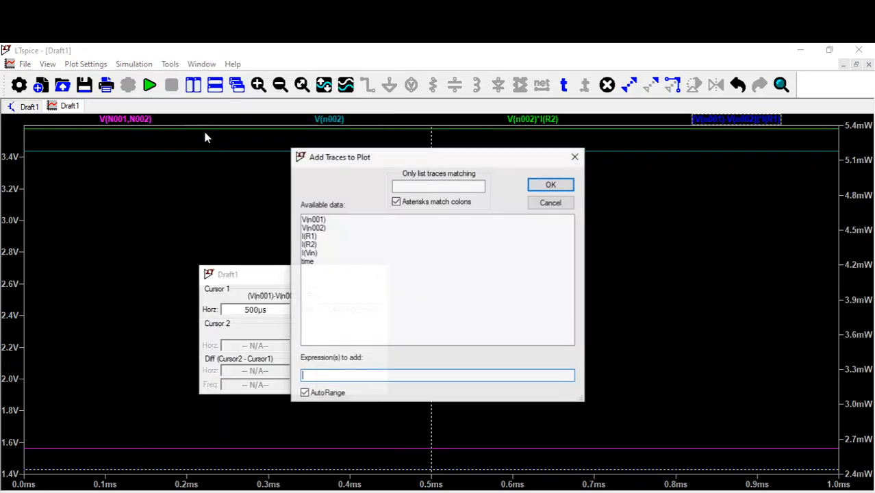
pyautogui.click(326, 222)
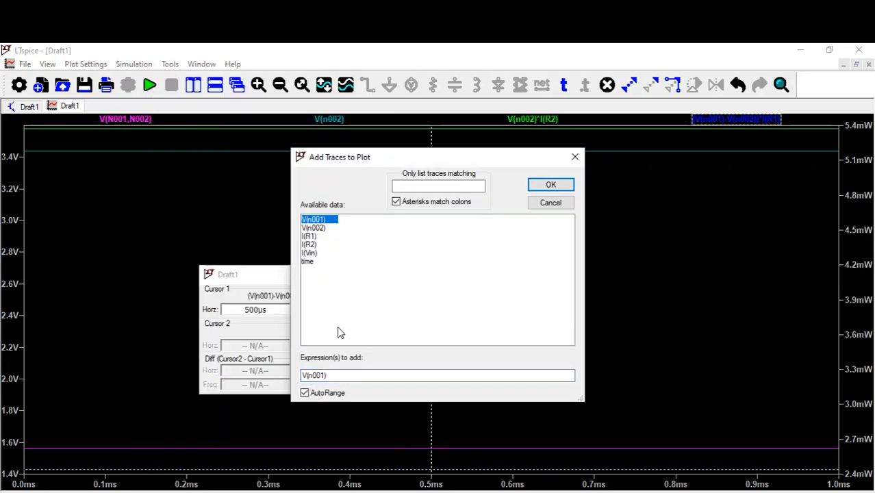
pyautogui.click(336, 375)
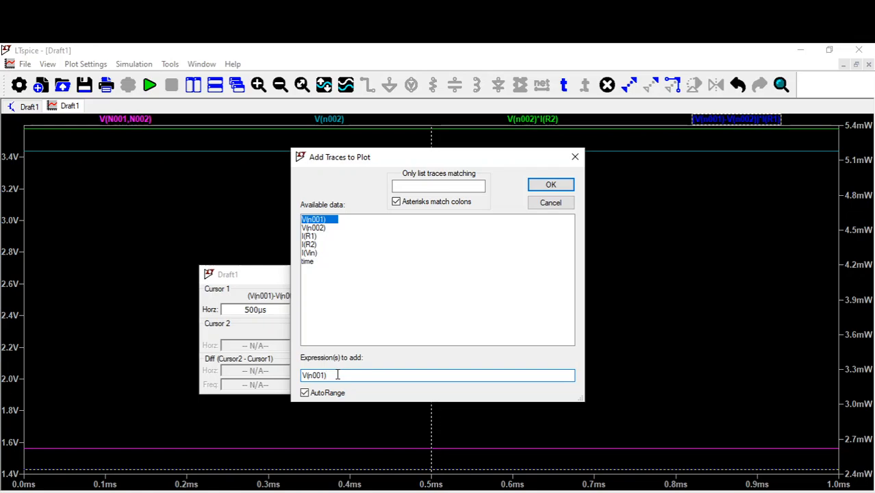
pyautogui.click(311, 236)
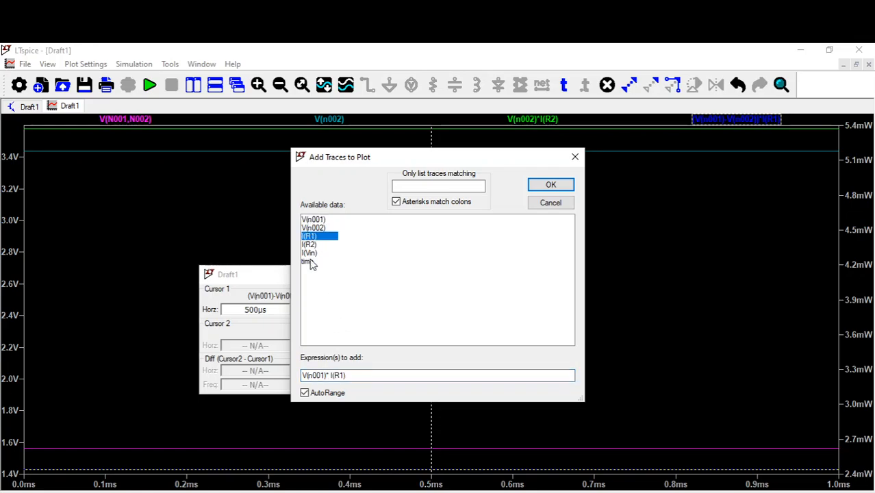
pyautogui.click(552, 187)
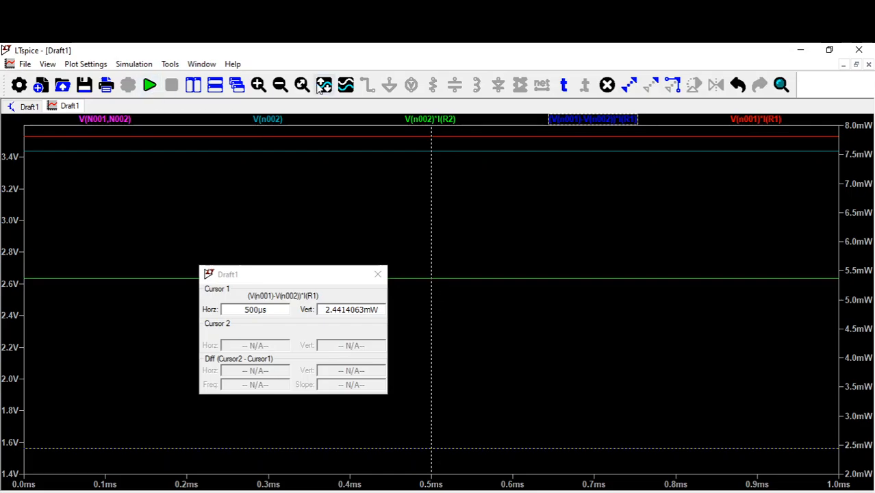
# - Close the cursor readout, and delete the V(n002) and V(N001,N002) voltage traces from the plot
pyautogui.click(377, 274)
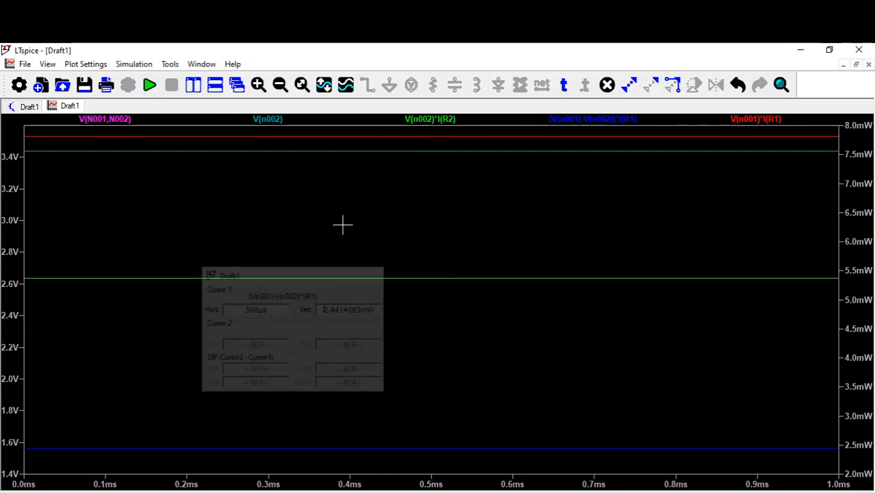
pyautogui.rightClick(268, 120)
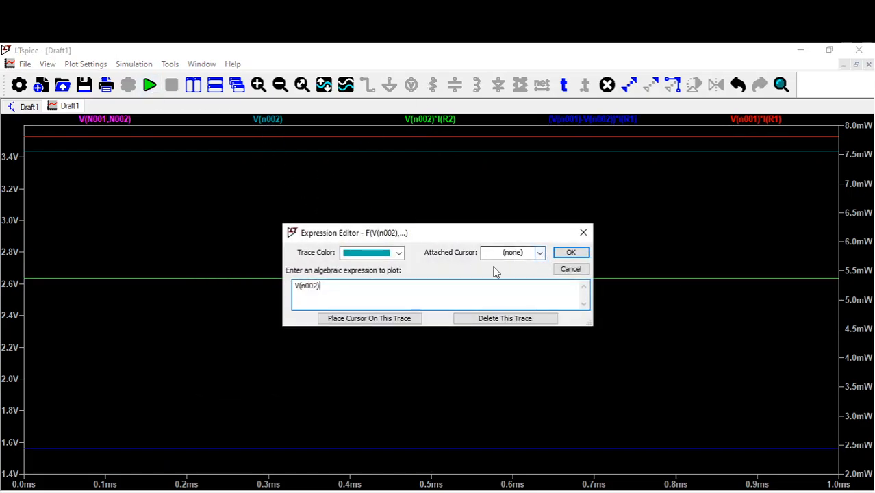
pyautogui.click(517, 320)
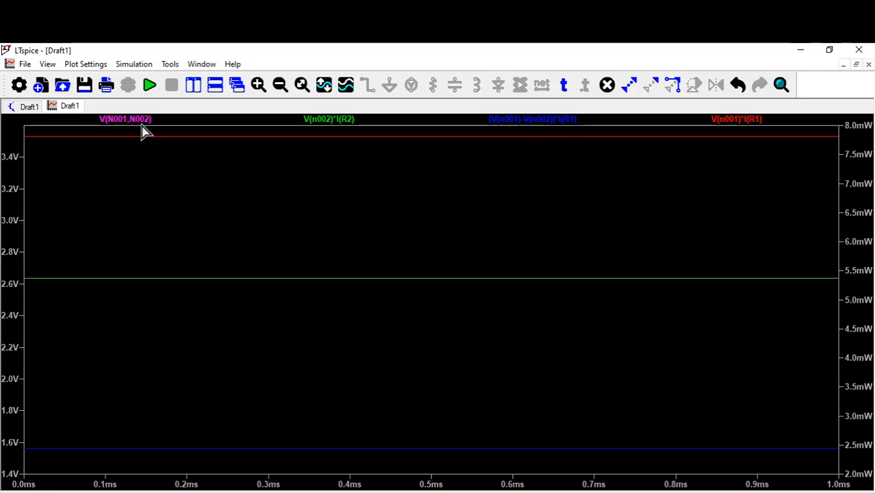
pyautogui.rightClick(141, 120)
pyautogui.click(506, 319)
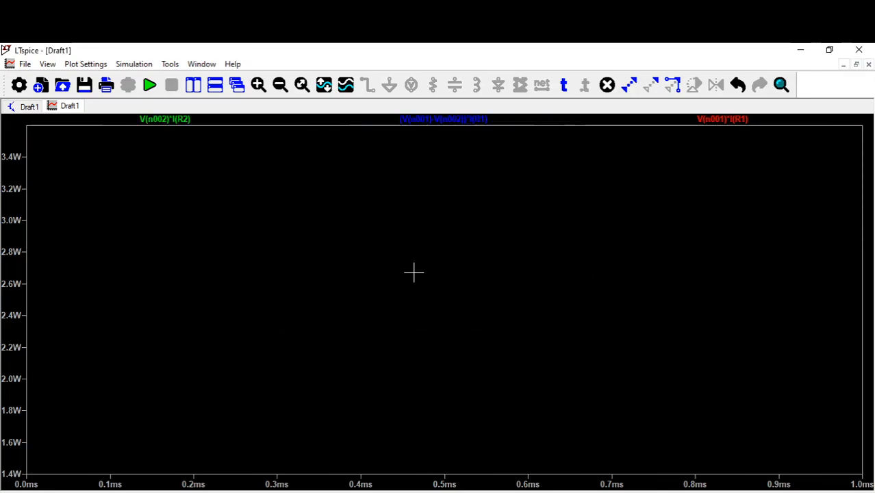
# - Read the V(n002)*I(R2), (V(n001)-V(n002))*I(R1) and V(n001)*I(R1) power traces in turn with the two cursors
pyautogui.click(176, 122)
pyautogui.click(177, 122)
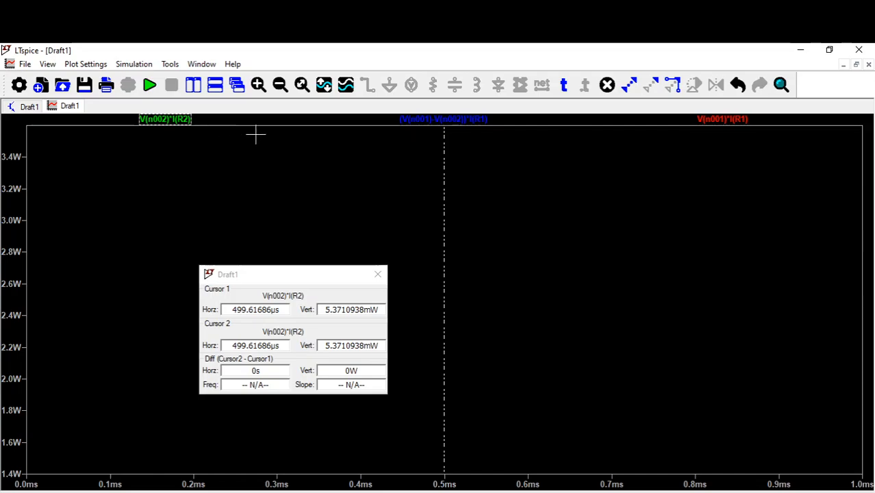
pyautogui.click(445, 121)
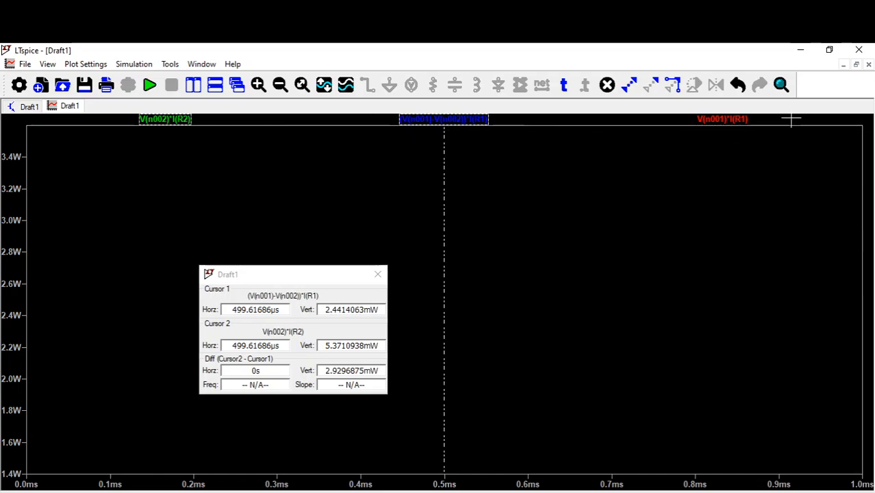
pyautogui.click(737, 122)
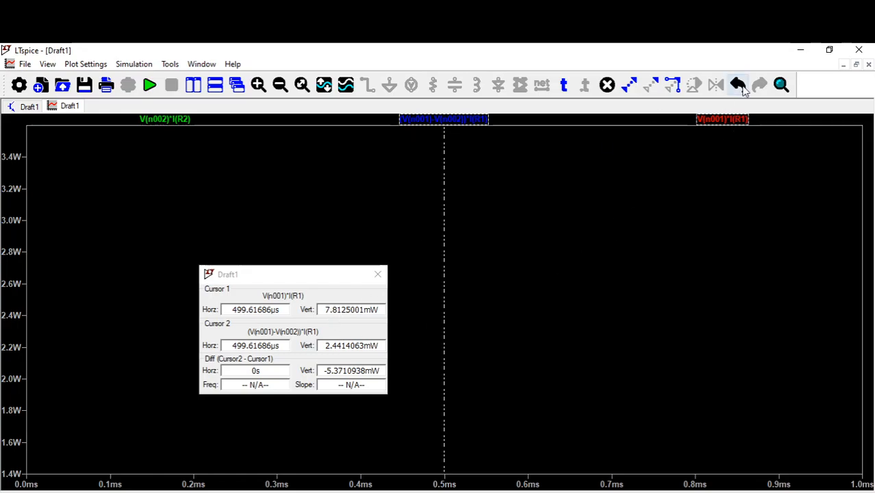
# - Arrange the plot beside AEC PRE #1 solutions.pdf, and compare the source, R1 and R2 powers at the cursors with the worked solution
pyautogui.click(829, 51)
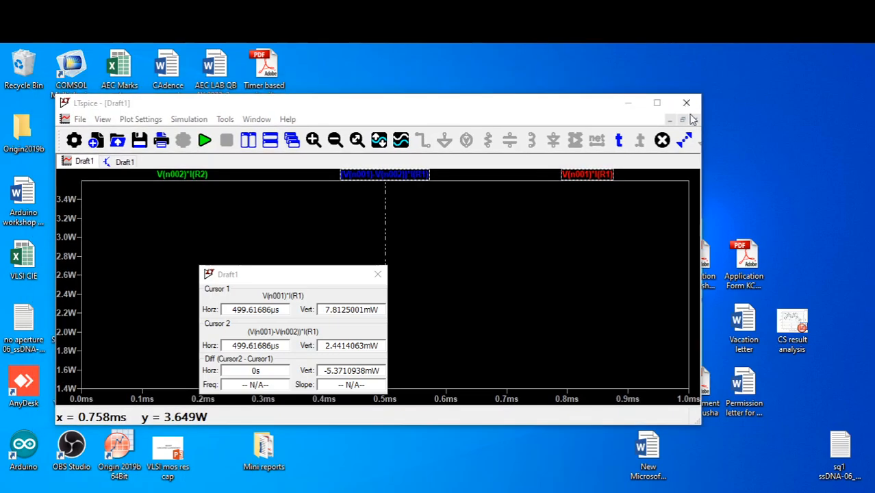
pyautogui.moveTo(611, 112); pyautogui.dragTo(2, 45)
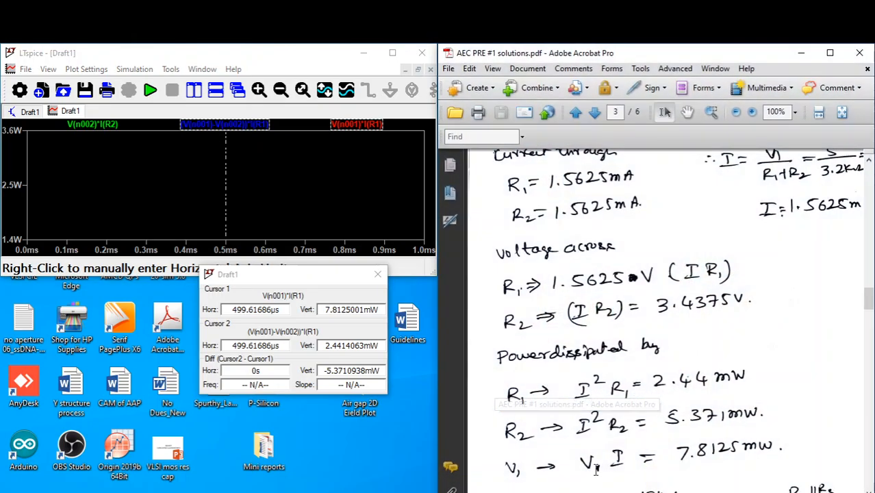
pyautogui.click(602, 449)
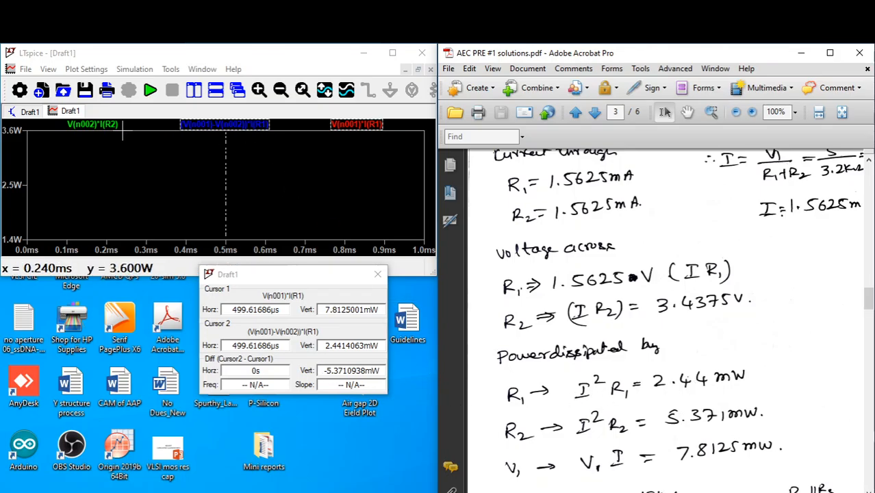
pyautogui.click(92, 124)
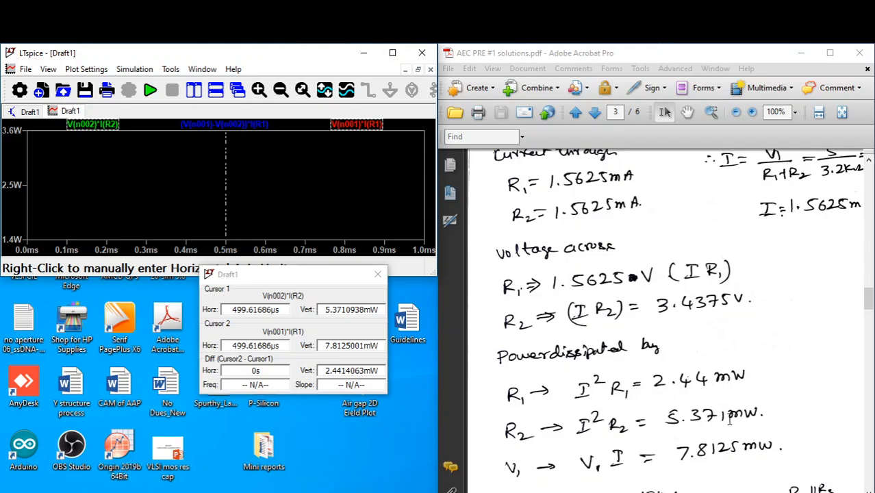
# - Maximize the simulator, close the cursor readout, and close the Draft1 power plot beside the schematic
pyautogui.click(392, 53)
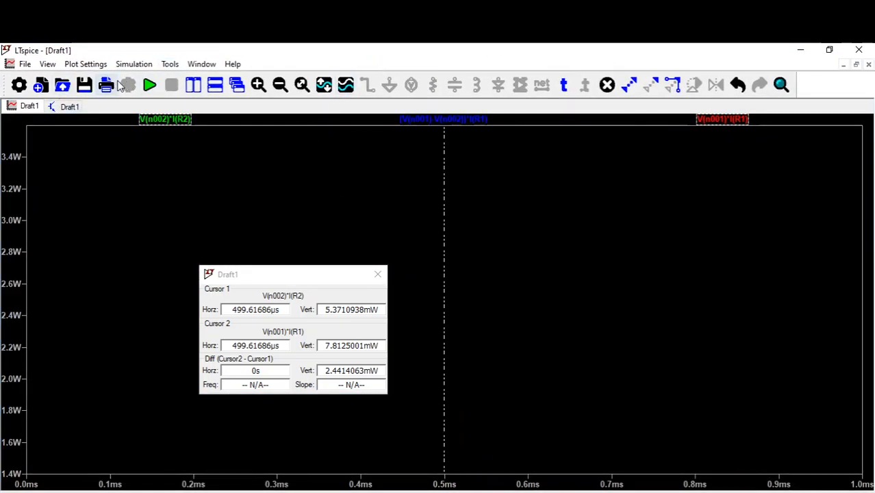
pyautogui.click(376, 273)
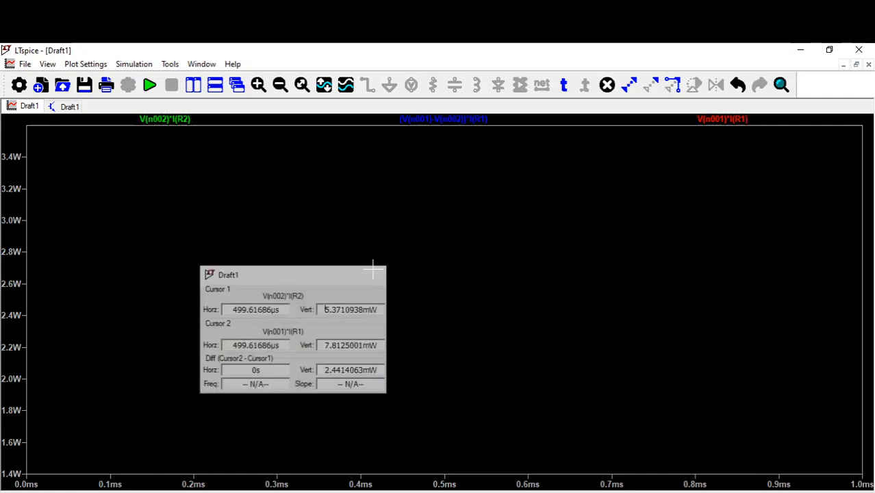
pyautogui.rightClick(233, 191)
pyautogui.click(193, 85)
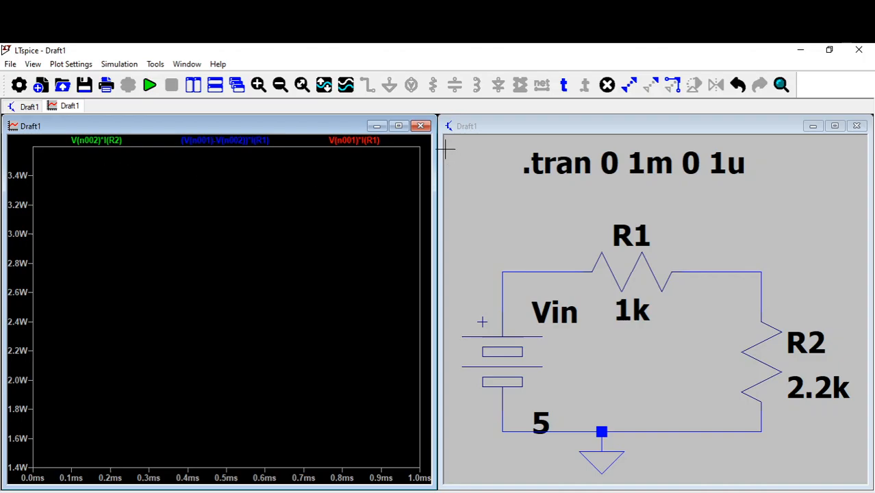
pyautogui.click(534, 202)
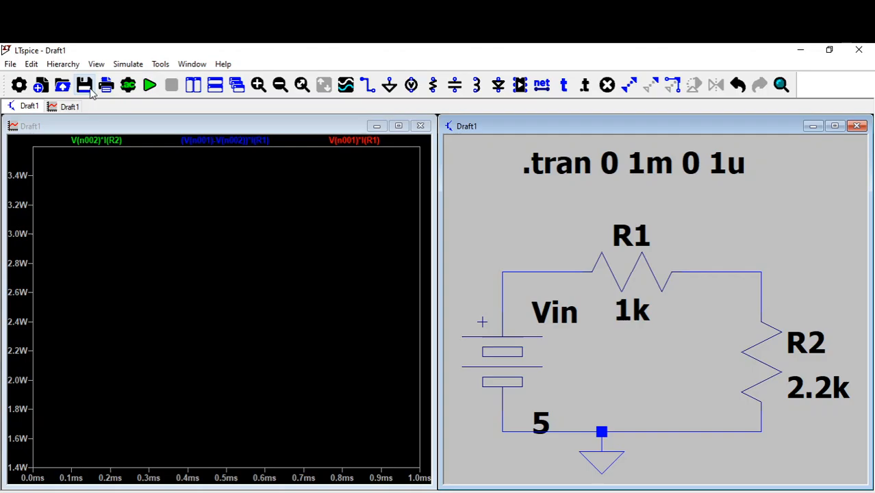
pyautogui.click(420, 126)
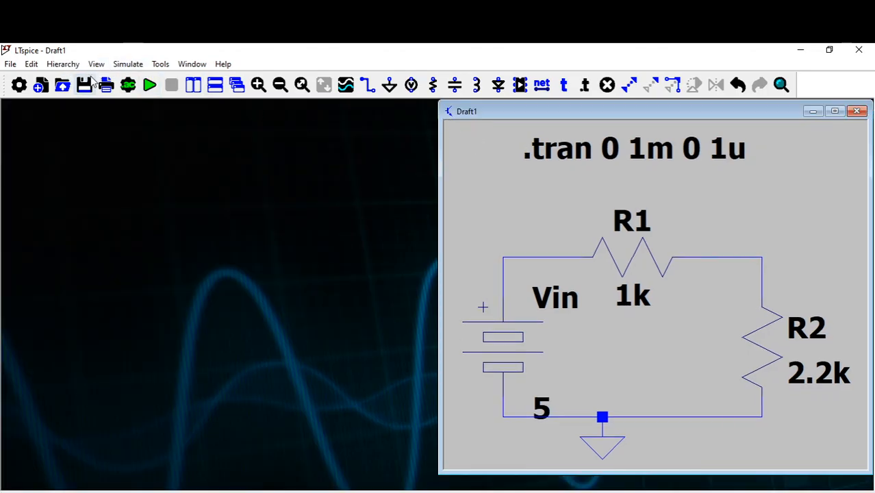
# - Save the Draft1 series circuit schematic under the new name AEC_PRE_1_Ia in the LTspice folder
pyautogui.click(10, 65)
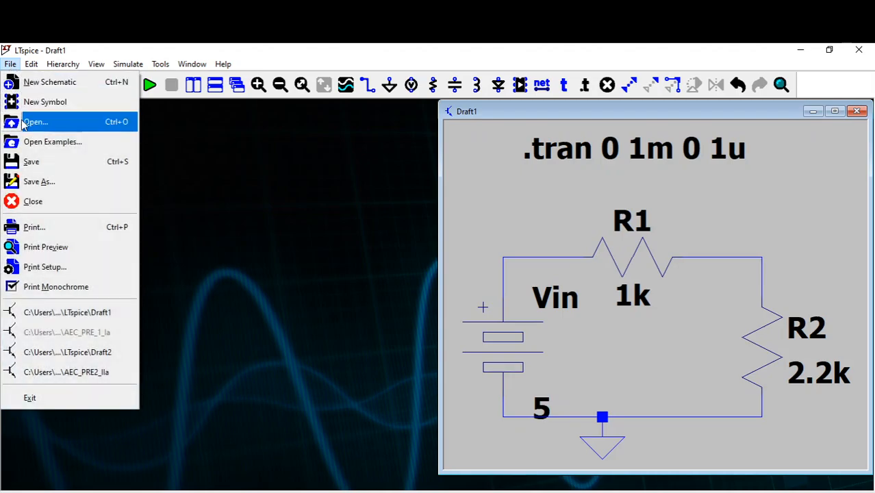
pyautogui.click(41, 182)
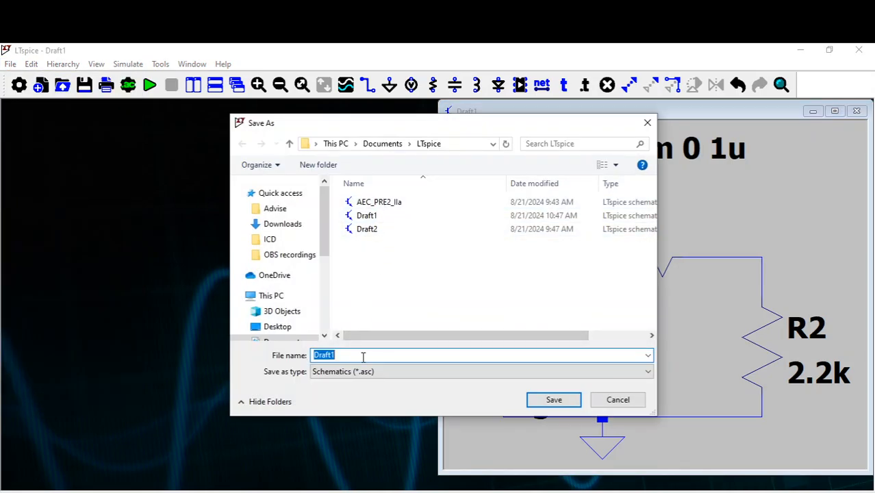
pyautogui.write('AEC')
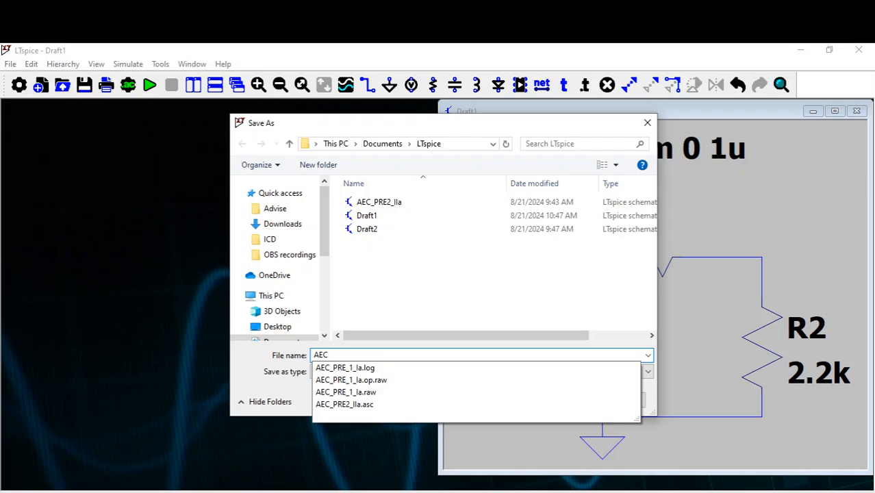
pyautogui.write('_PRE_')
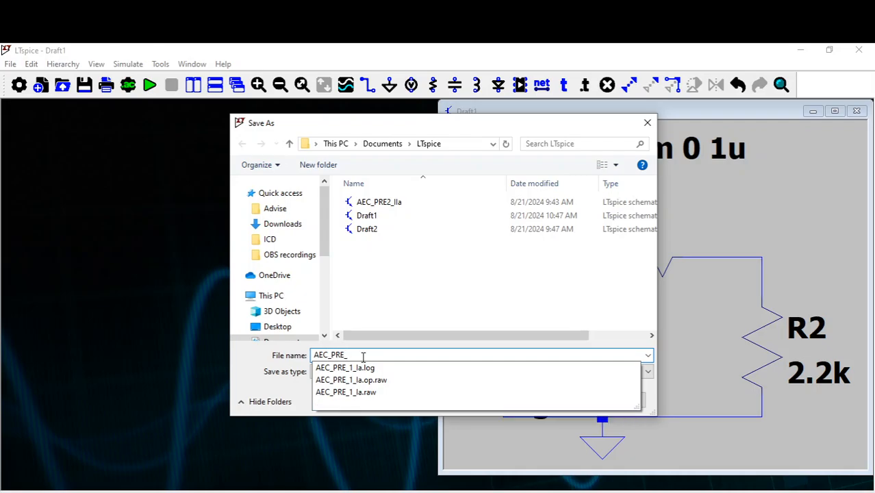
pyautogui.write('1_l')
pyautogui.click(362, 355)
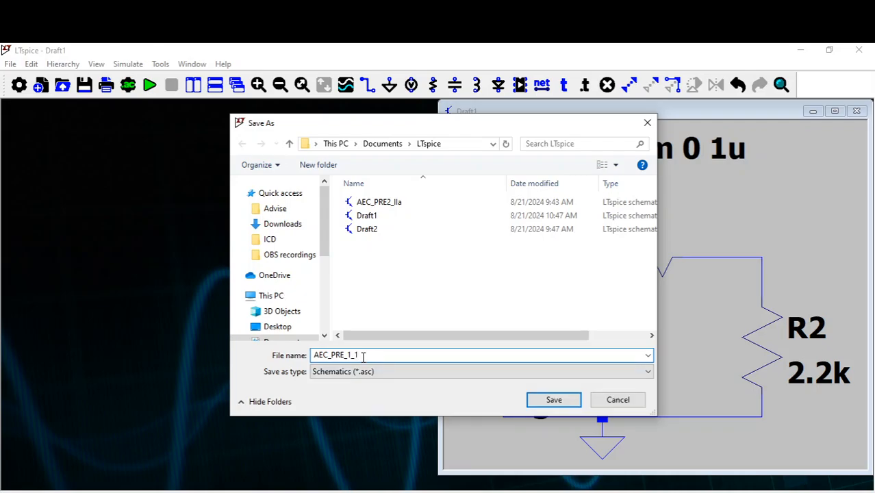
pyautogui.press('BackSpace')
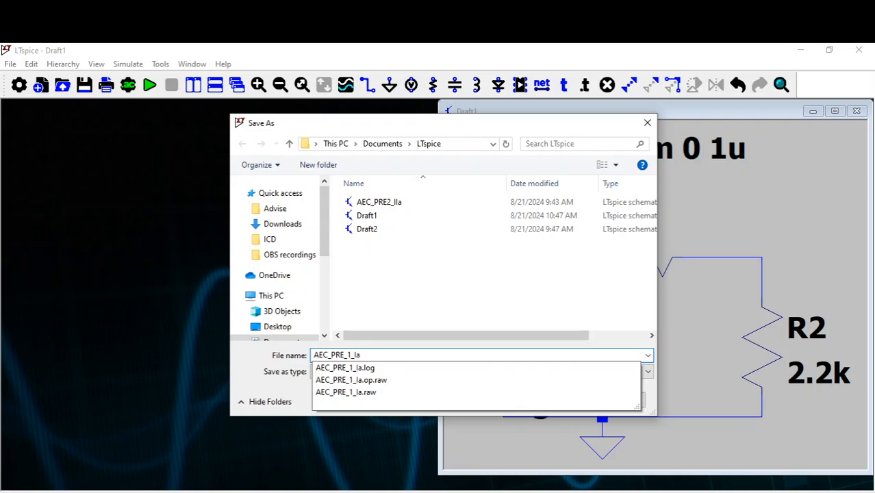
pyautogui.click(457, 307)
pyautogui.click(564, 404)
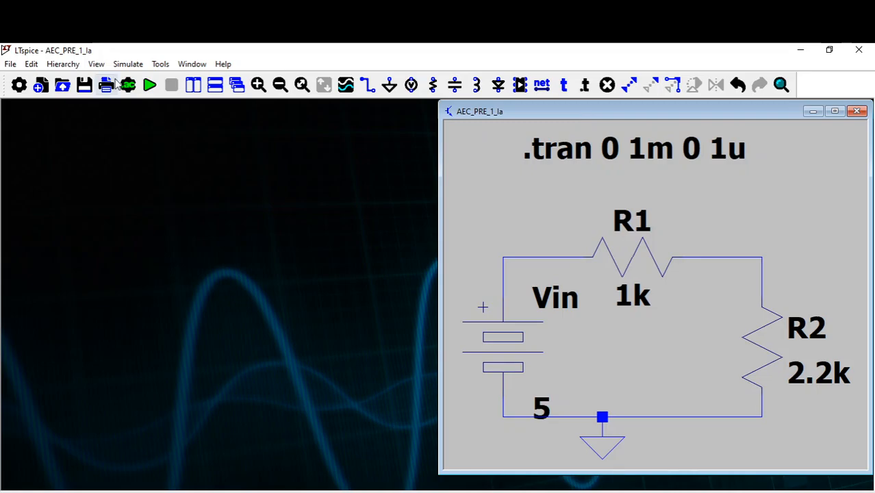
# - Create a new blank schematic, closing AEC_PRE_1_Ia, and save it as AEC_PRE_1_Ib in the same folder
pyautogui.click(41, 84)
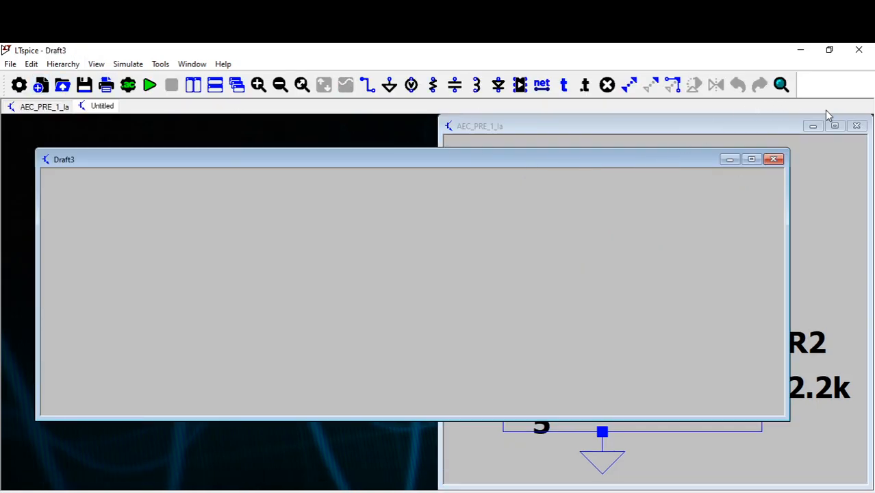
pyautogui.click(855, 126)
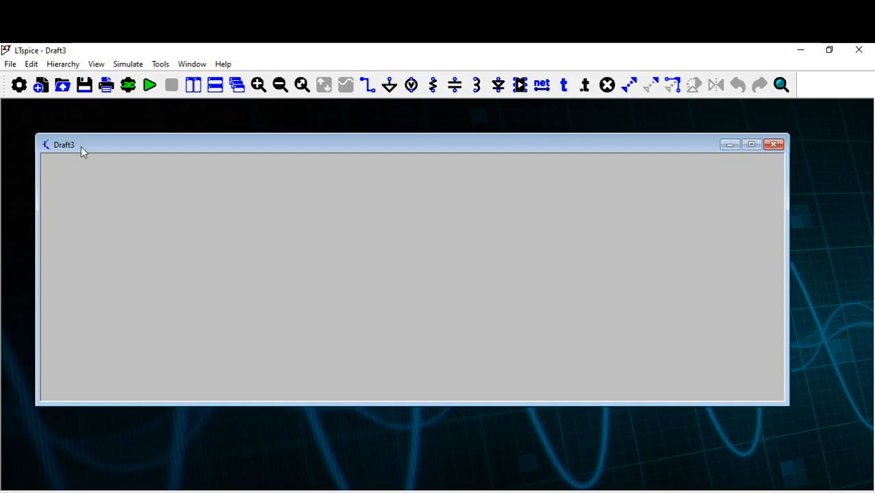
pyautogui.click(10, 64)
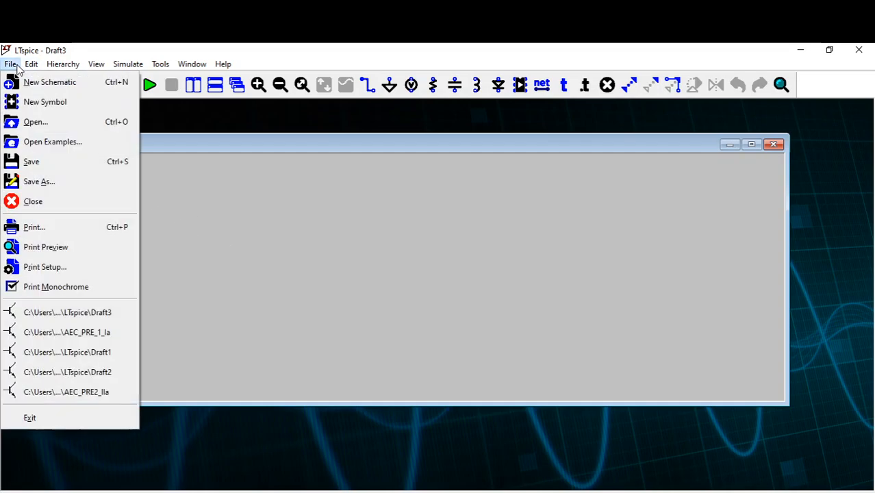
pyautogui.click(45, 182)
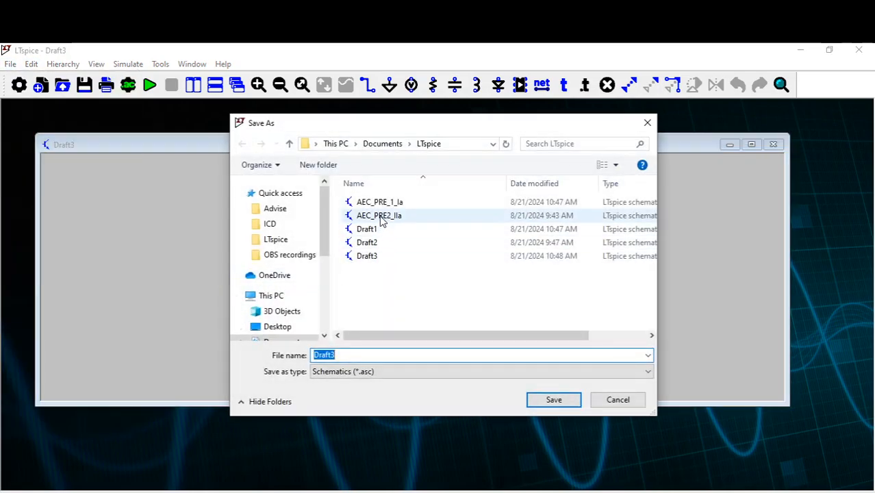
pyautogui.click(388, 204)
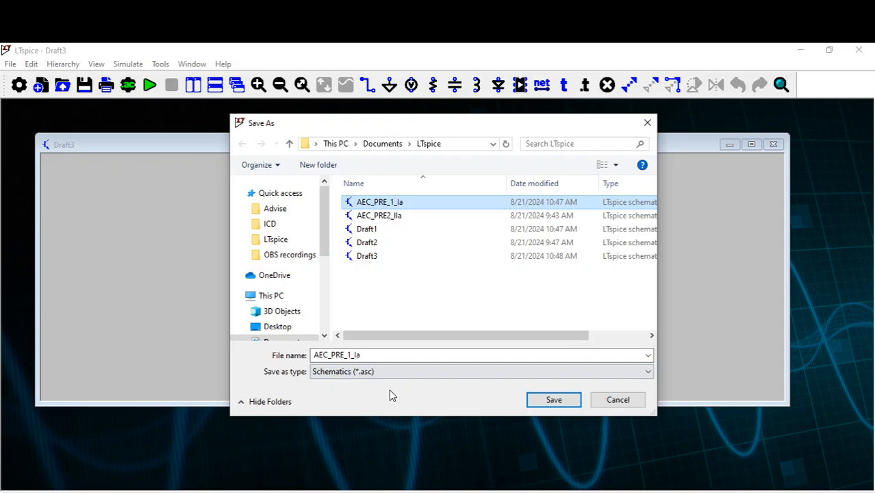
pyautogui.click(371, 354)
pyautogui.click(369, 354)
pyautogui.press('BackSpace')
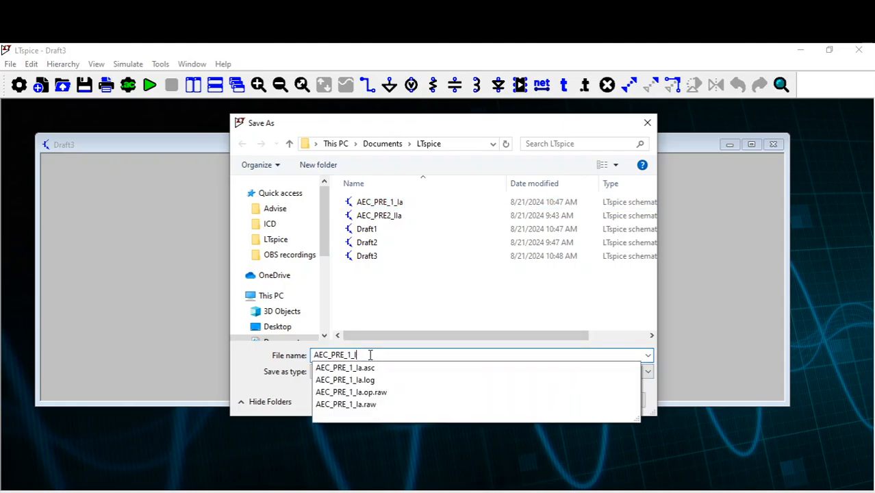
pyautogui.write('b')
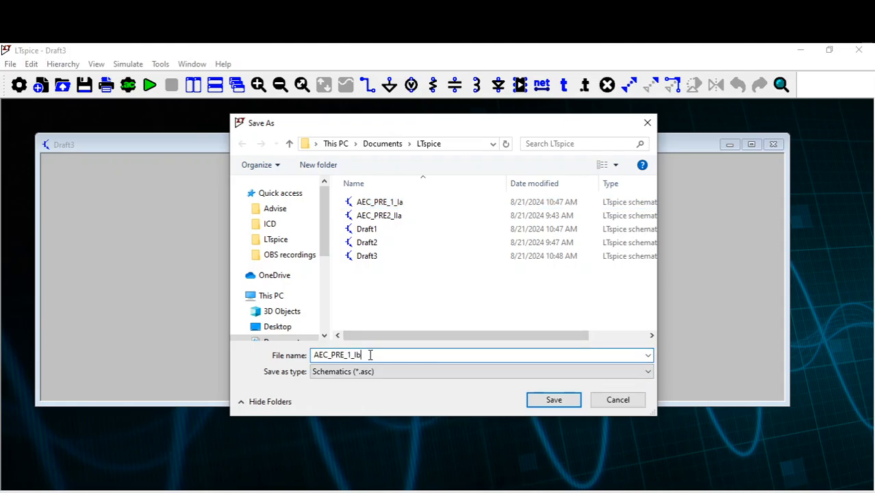
pyautogui.click(548, 402)
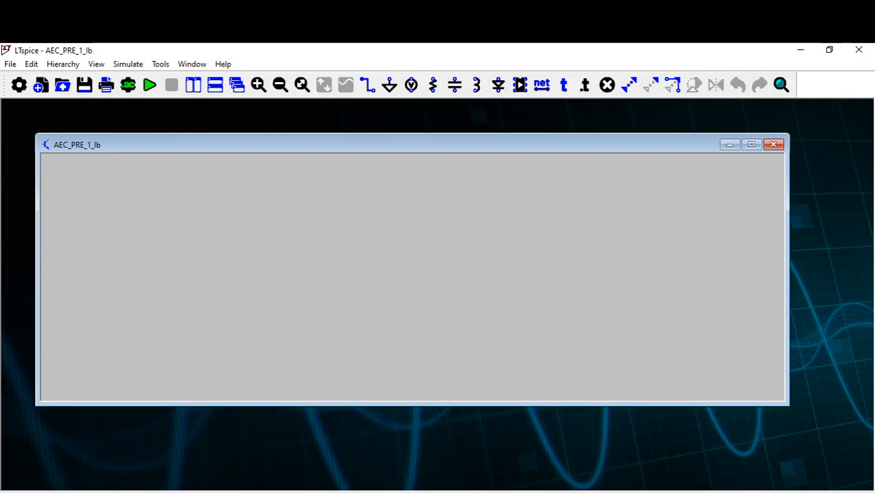
# - View the blank schematic beside AEC PRE #1 solutions.pdf to examine the hand-drawn three-resistor circuit (a), and return to the maximized schematic
pyautogui.hotkey('alt', 'Tab')
pyautogui.scroll(-3, 573, 363)
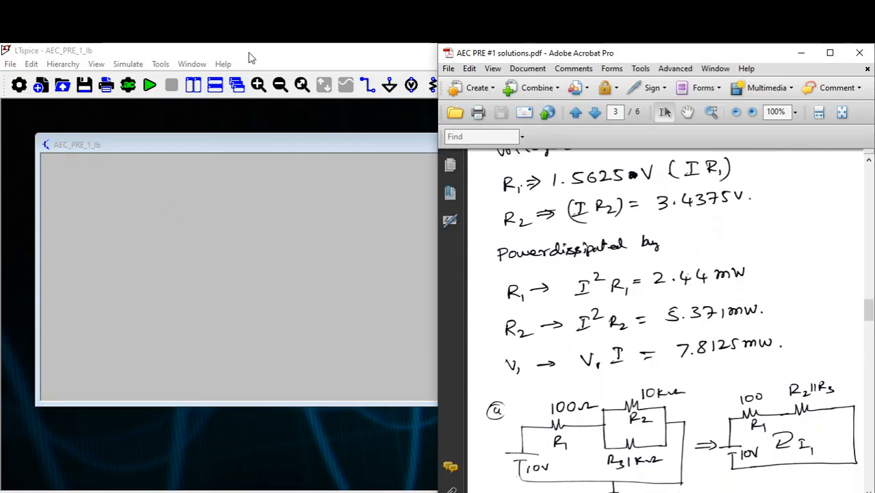
pyautogui.moveTo(250, 54); pyautogui.dragTo(2, 43)
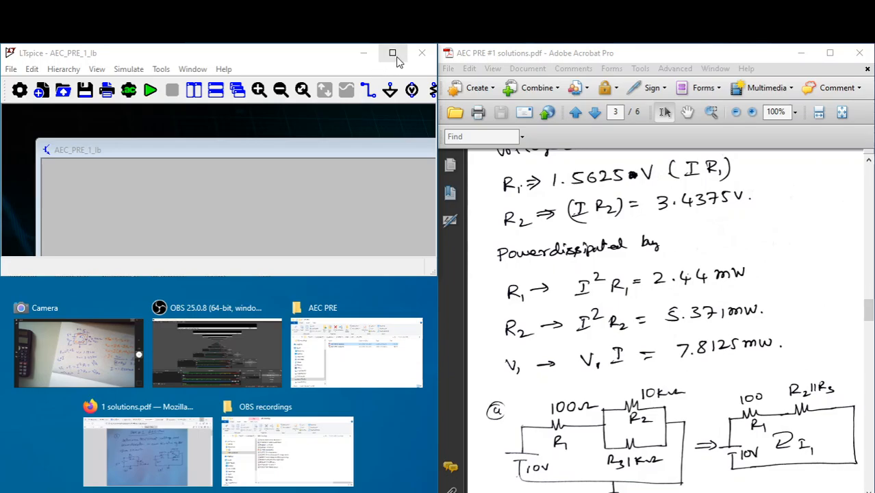
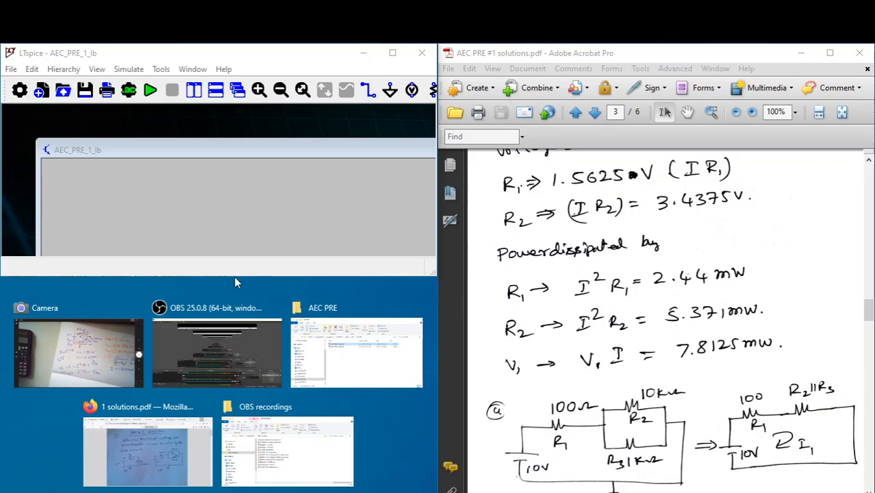
pyautogui.moveTo(232, 276); pyautogui.dragTo(232, 492)
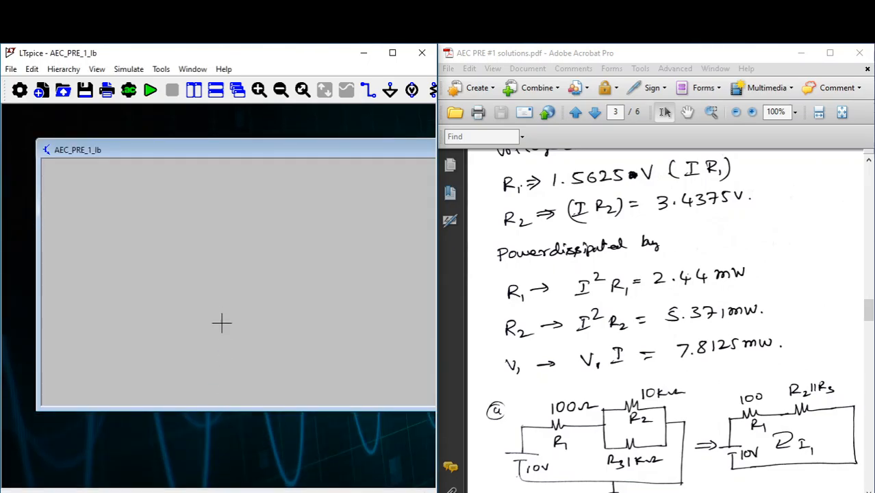
pyautogui.doubleClick(302, 150)
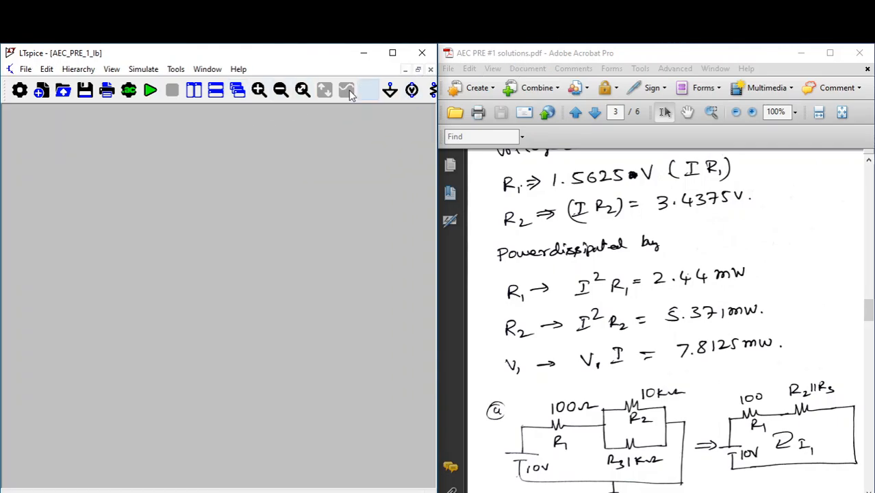
pyautogui.click(801, 53)
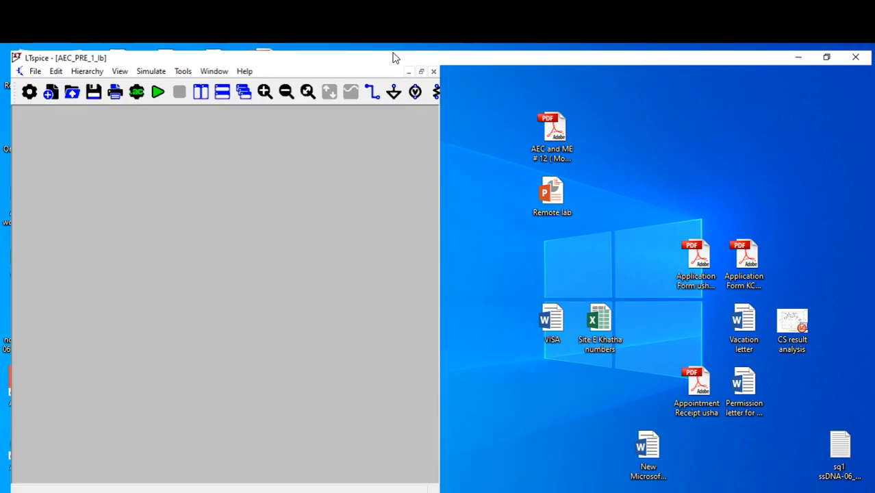
pyautogui.click(391, 53)
# - Place three horizontal resistors: R1, with R2 and R3 one above the other to the right of it
pyautogui.click(432, 85)
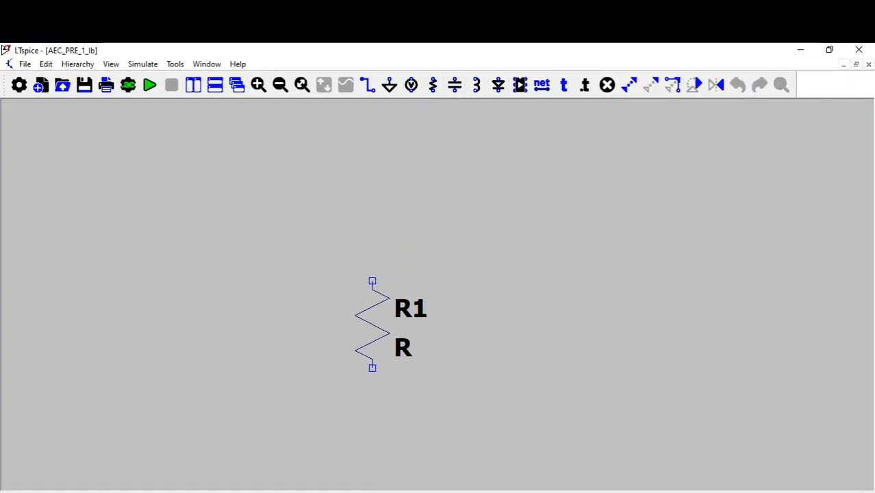
pyautogui.hotkey('ctrl', 'r')
pyautogui.click(338, 298)
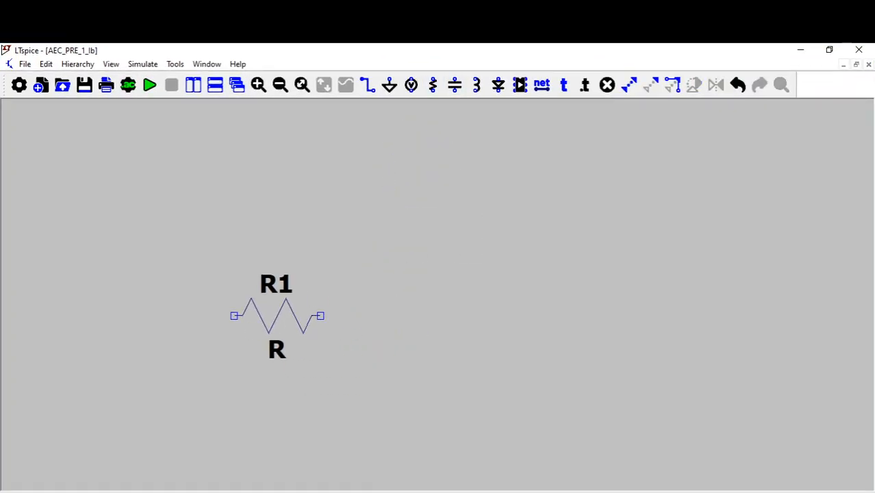
pyautogui.hotkey('ctrl', 'r')
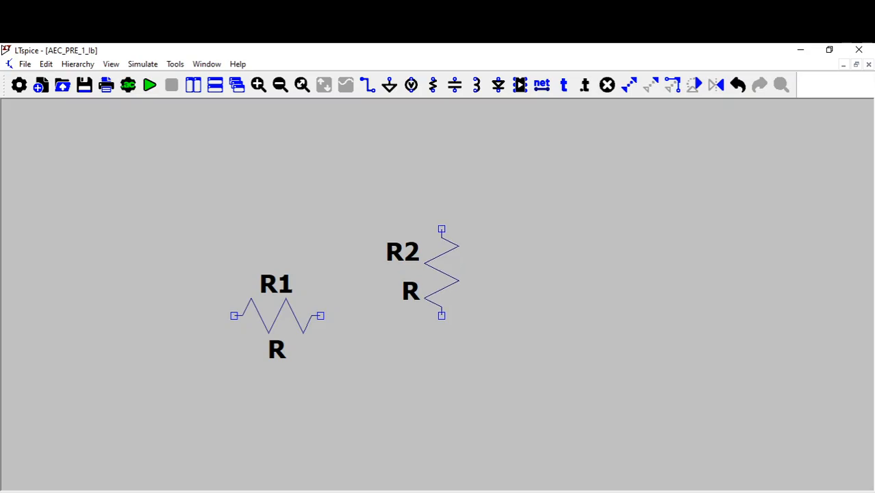
pyautogui.hotkey('ctrl', 'r')
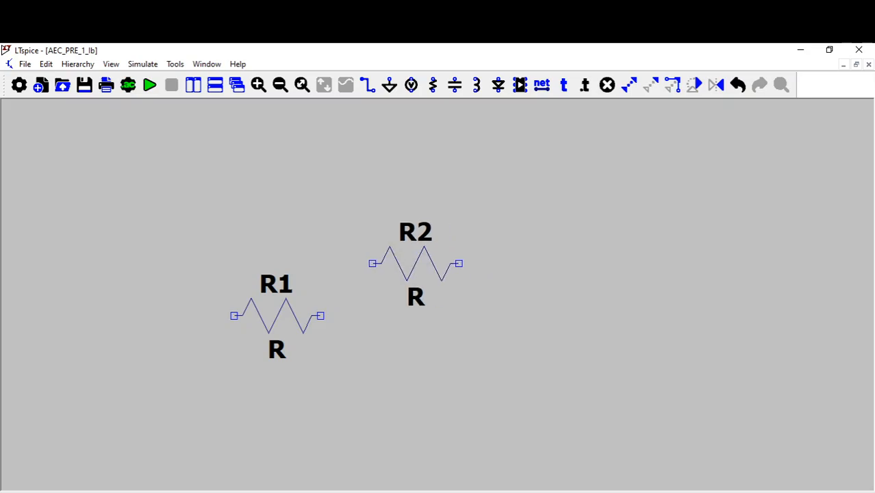
pyautogui.click(416, 264)
pyautogui.click(416, 385)
pyautogui.press('Escape')
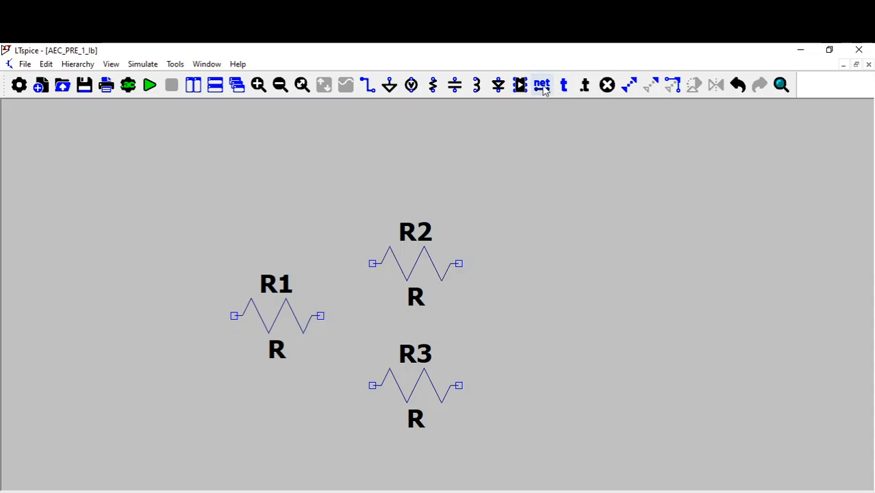
# - Place a battery component from the Misc library as V1, to the lower left of R1
pyautogui.click(520, 85)
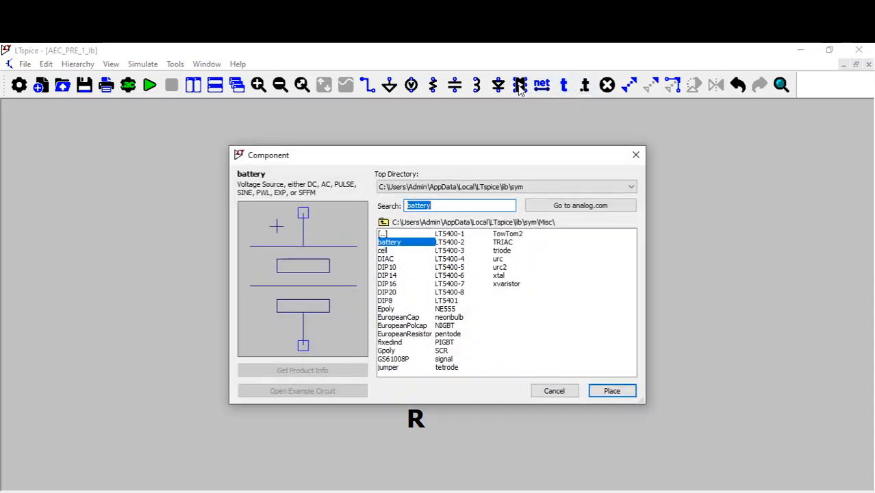
pyautogui.click(397, 250)
pyautogui.click(405, 242)
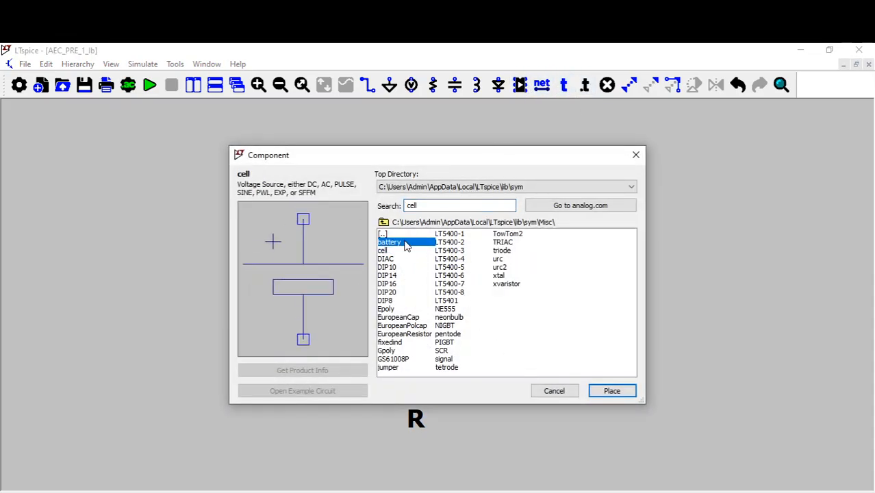
pyautogui.click(611, 390)
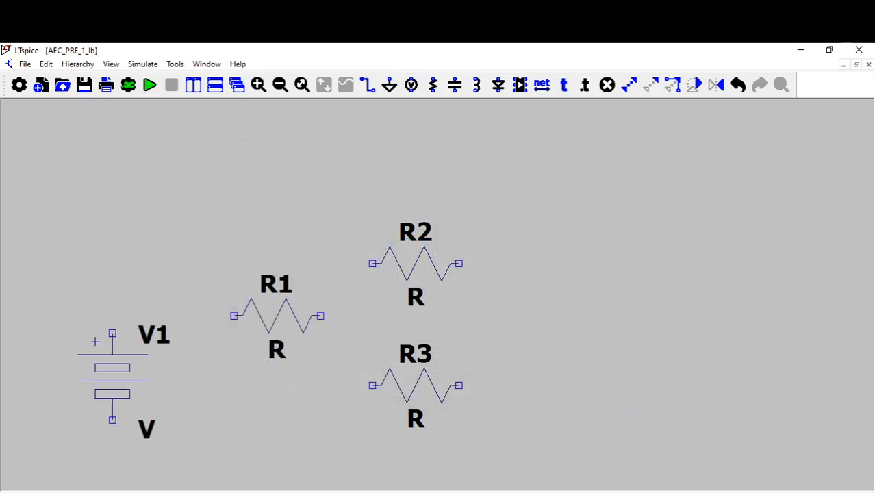
pyautogui.click(130, 394)
pyautogui.press('Escape')
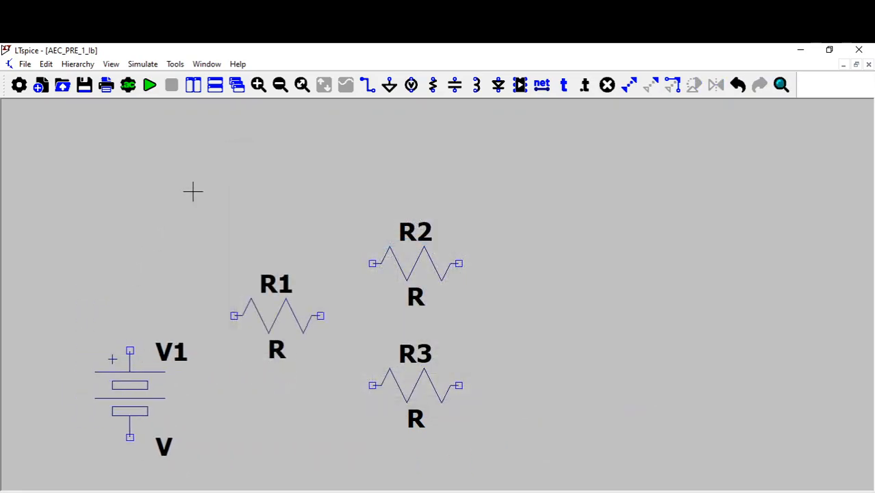
# - Place a ground symbol below the circuit, between the battery and the two stacked resistors
pyautogui.click(371, 86)
pyautogui.scroll(1, 388, 221)
pyautogui.scroll(-1, 386, 221)
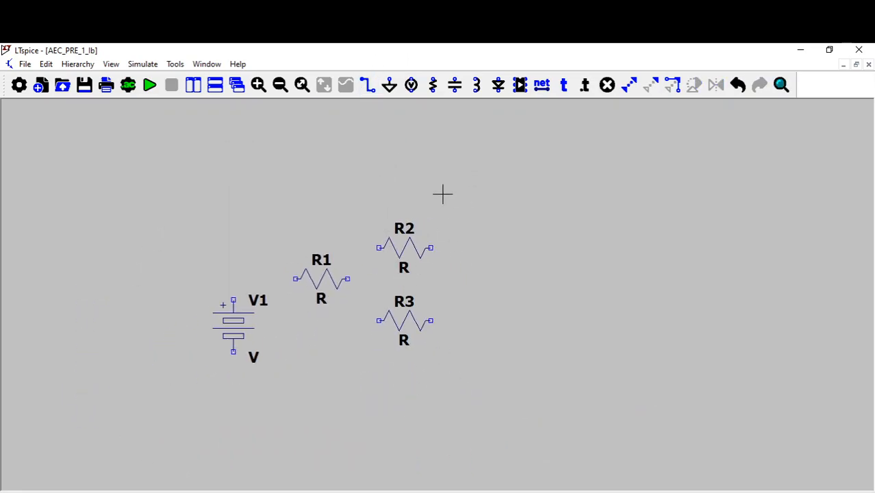
pyautogui.scroll(1, 325, 357)
pyautogui.scroll(-1, 325, 357)
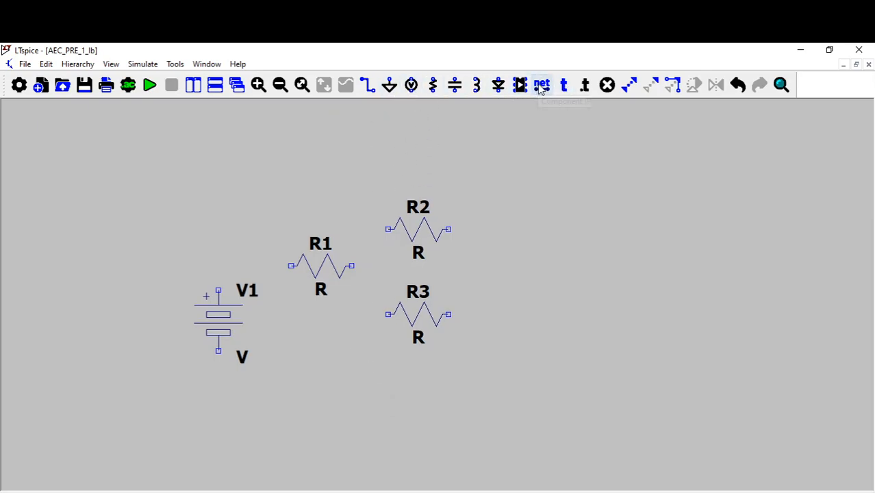
pyautogui.click(388, 85)
pyautogui.click(315, 412)
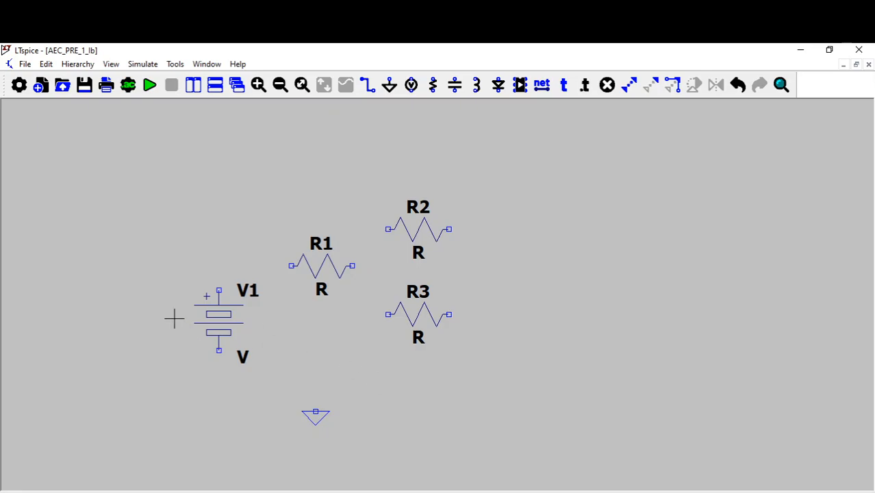
# - Wire V1's positive terminal through R1 to the left ends of R3 and R2, joining them at one node
pyautogui.click(368, 85)
pyautogui.click(219, 290)
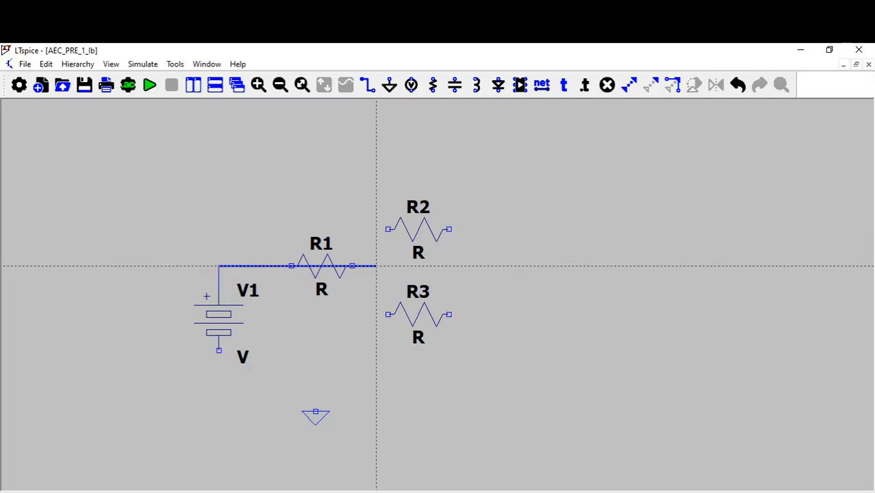
pyautogui.click(388, 266)
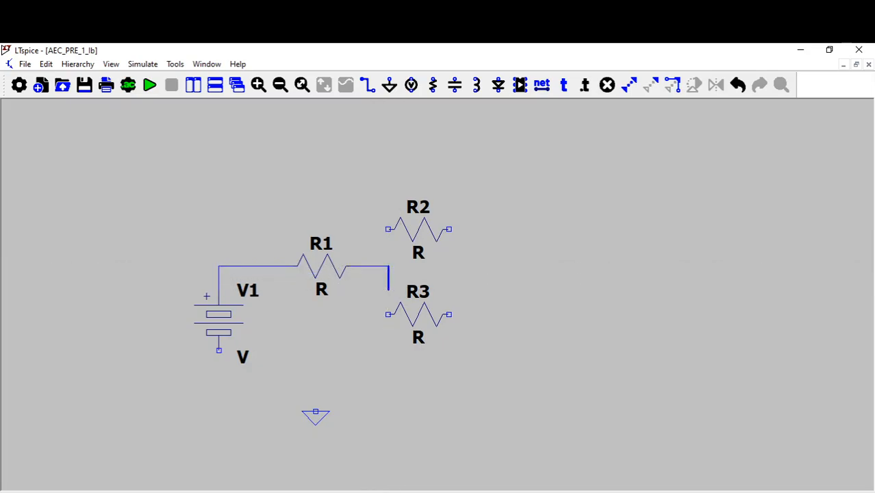
pyautogui.click(389, 314)
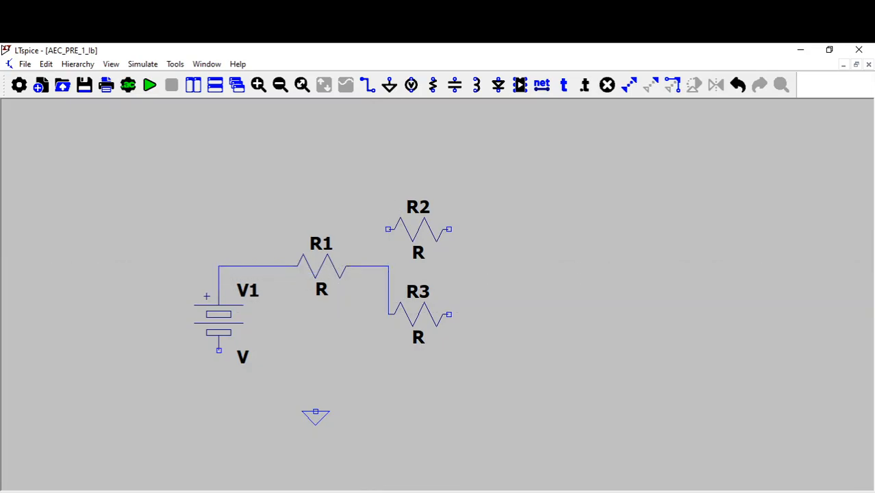
pyautogui.click(388, 229)
pyautogui.click(388, 265)
# - Wire the right ends of R2 and R3 together and route the return wire below them to V1's negative terminal
pyautogui.click(449, 229)
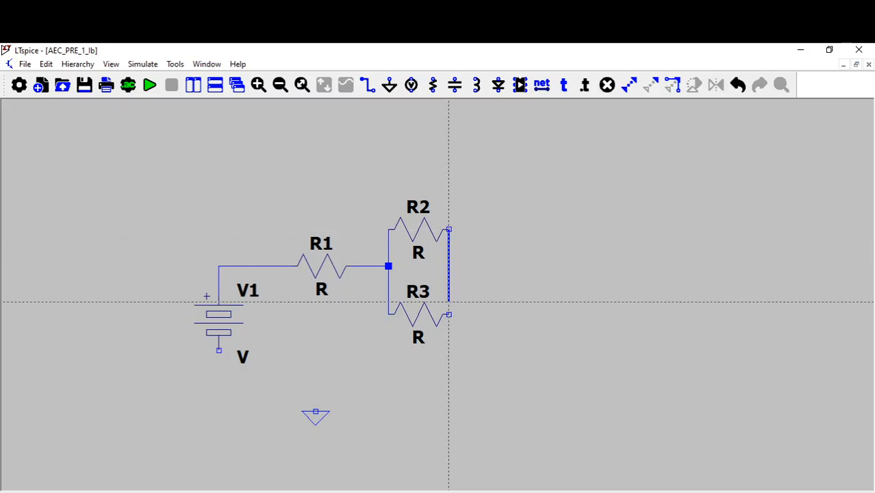
pyautogui.click(448, 314)
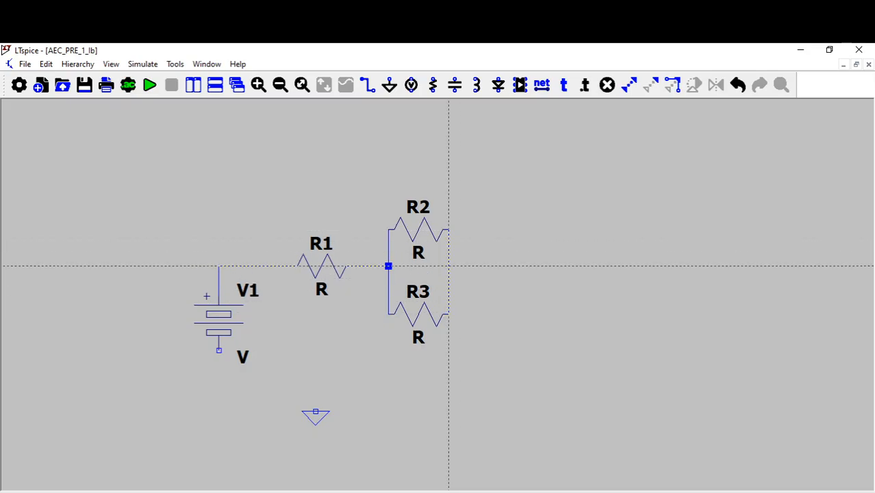
pyautogui.click(448, 265)
pyautogui.click(485, 374)
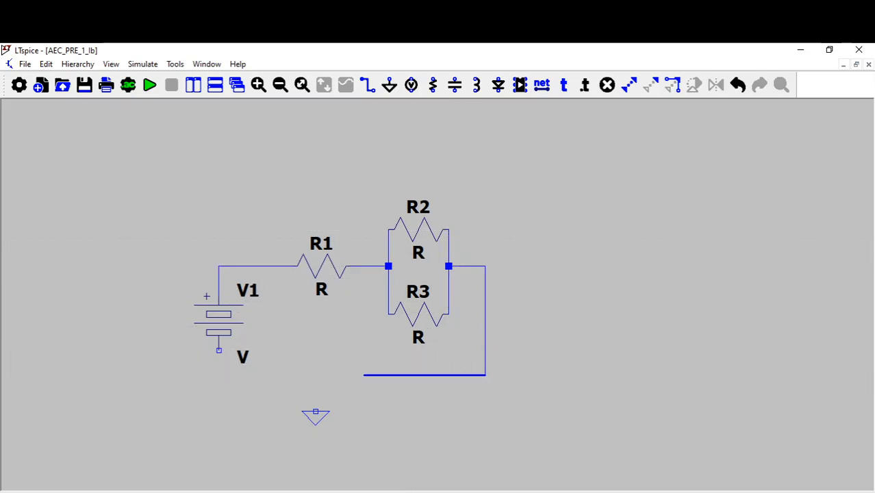
pyautogui.click(218, 351)
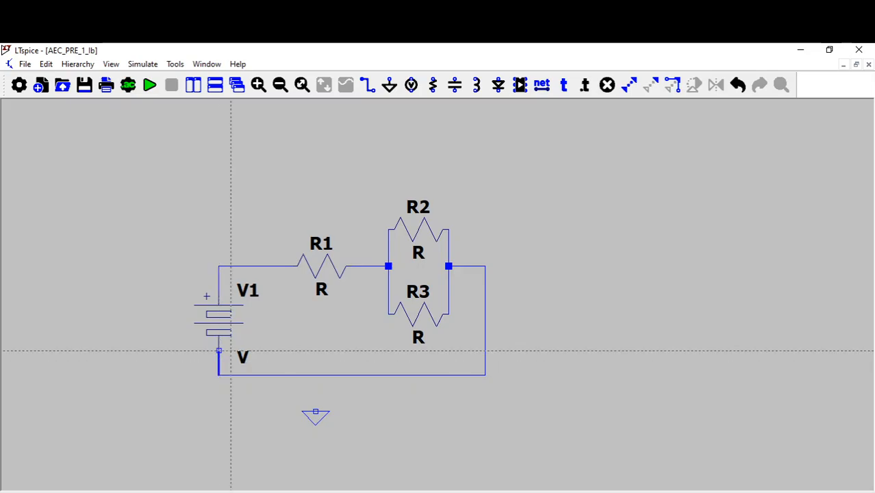
# - Connect the ground symbol to the return wire along the bottom of the circuit
pyautogui.click(314, 411)
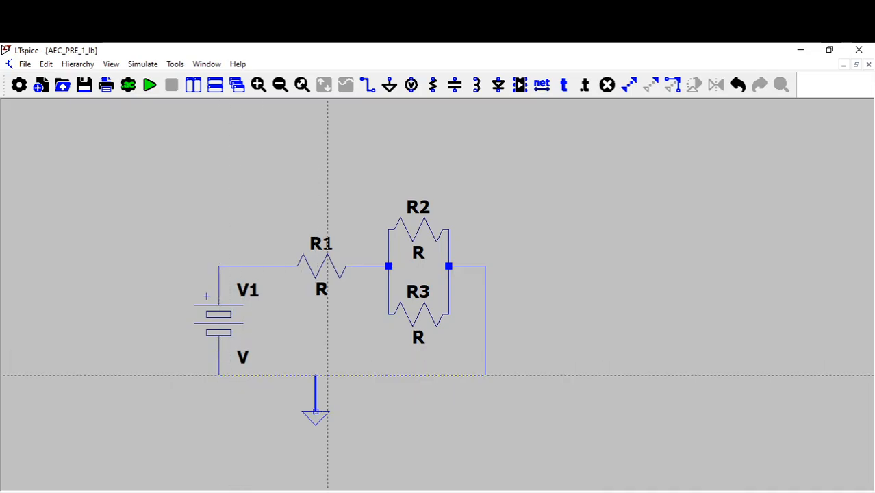
pyautogui.click(315, 375)
pyautogui.press('Escape')
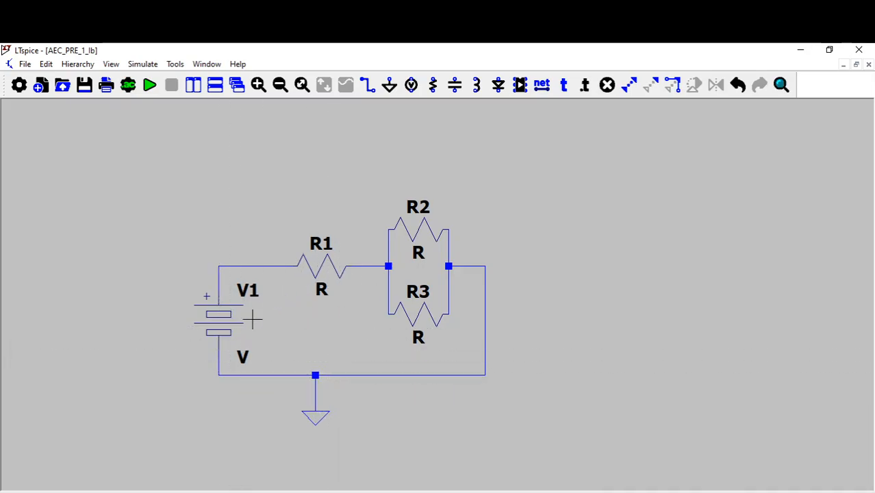
# - Set the value of the battery V1 to 10, keeping its instance name
pyautogui.rightClick(251, 295)
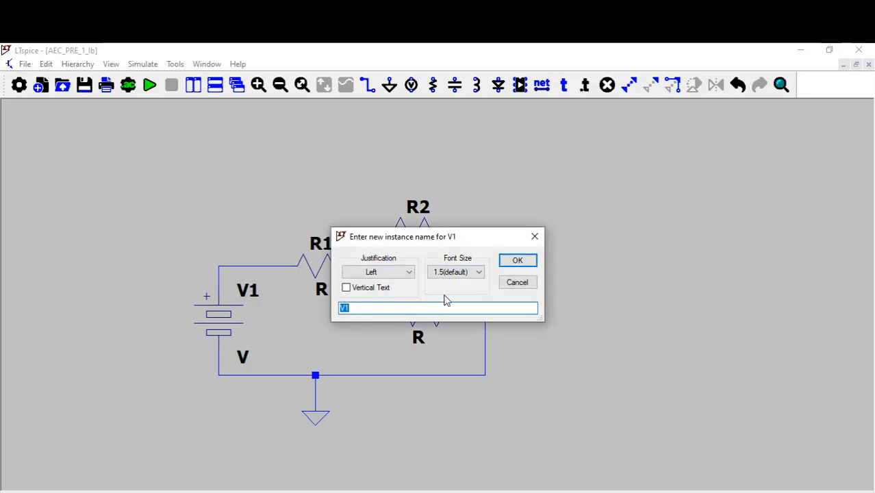
pyautogui.click(510, 263)
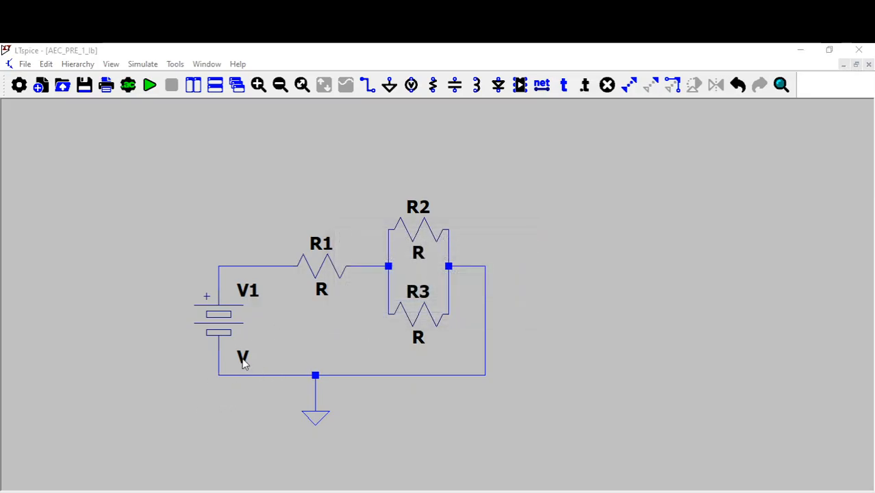
pyautogui.rightClick(244, 361)
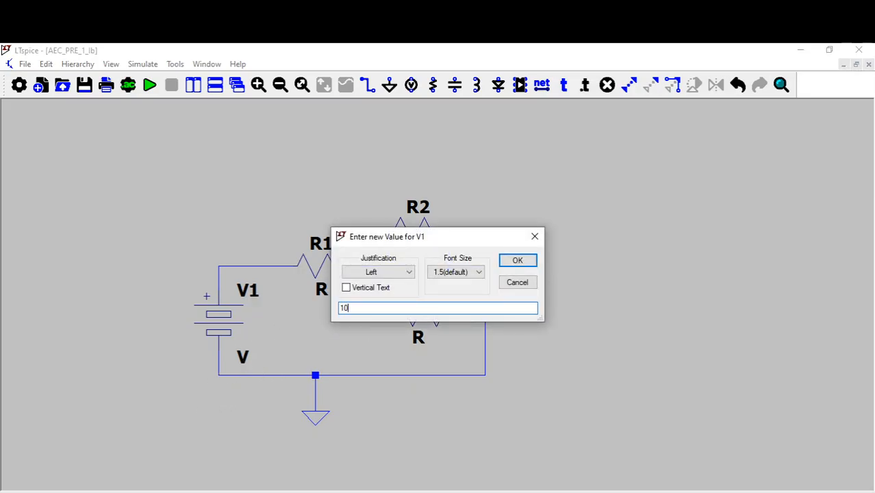
pyautogui.write('10')
pyautogui.press('Return')
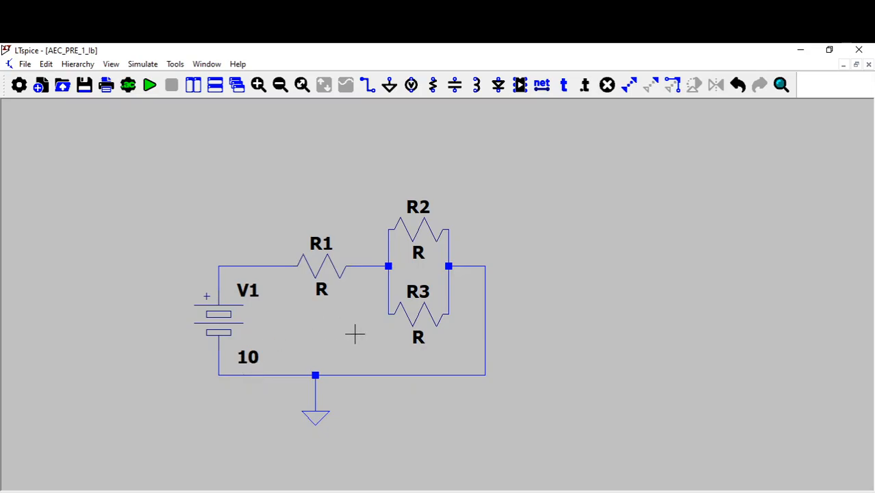
# - Consult circuit (a) in AEC PRE #1 solutions.pdf for the resistor values and set R1 to 100 in the maximized LTspice schematic
pyautogui.moveTo(725, 56); pyautogui.dragTo(121, 55)
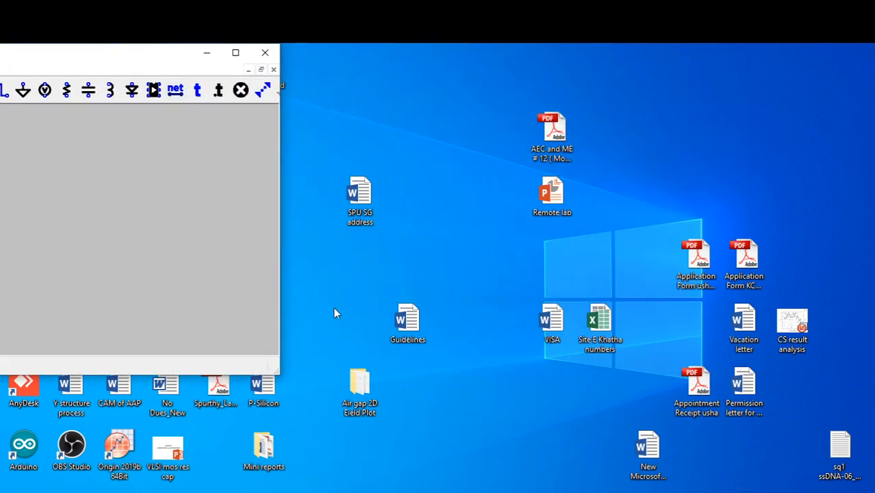
pyautogui.click(438, 491)
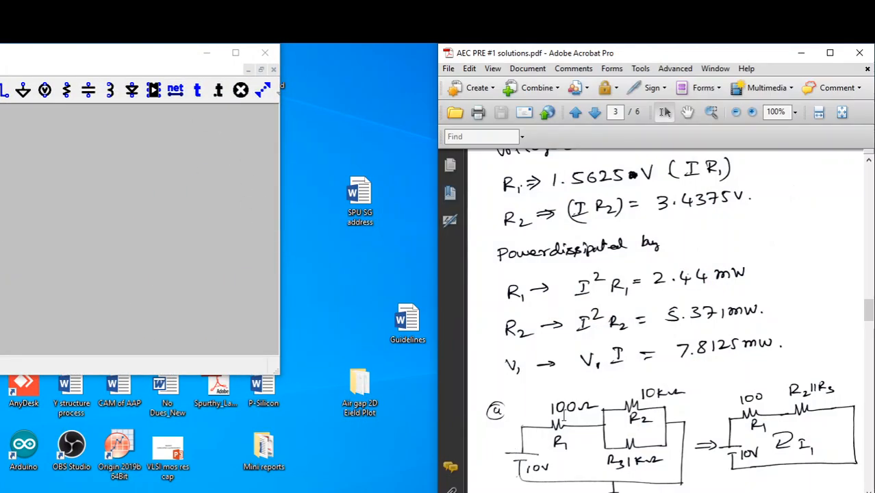
pyautogui.click(235, 53)
pyautogui.rightClick(321, 290)
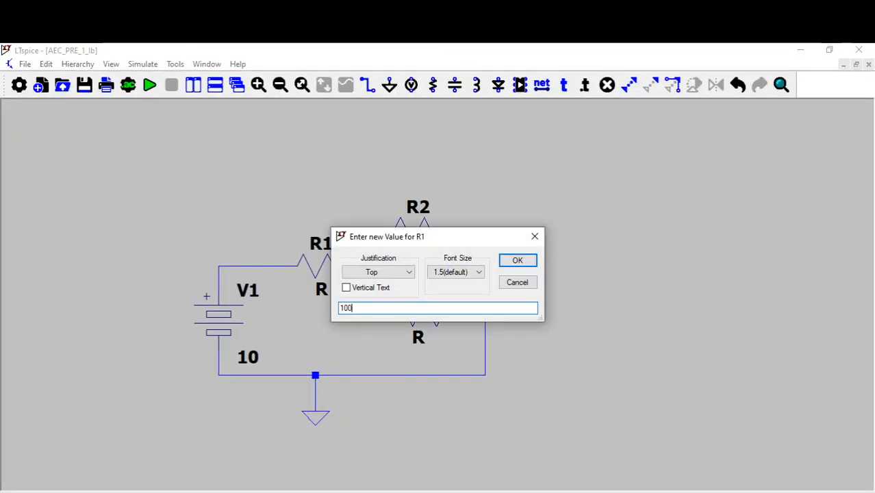
pyautogui.press('Return')
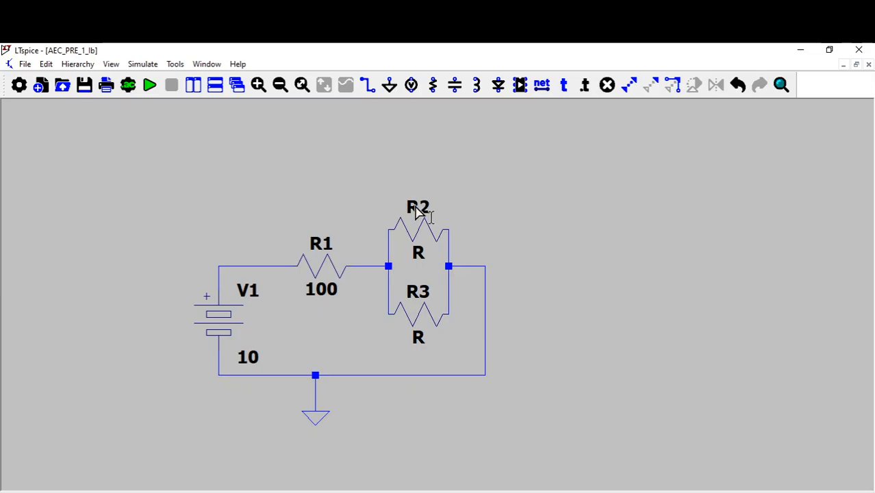
# - Set R2 to 10k and R3 to 1k, and compare the schematic with the hand-drawn circuit in the PDF
pyautogui.rightClick(423, 254)
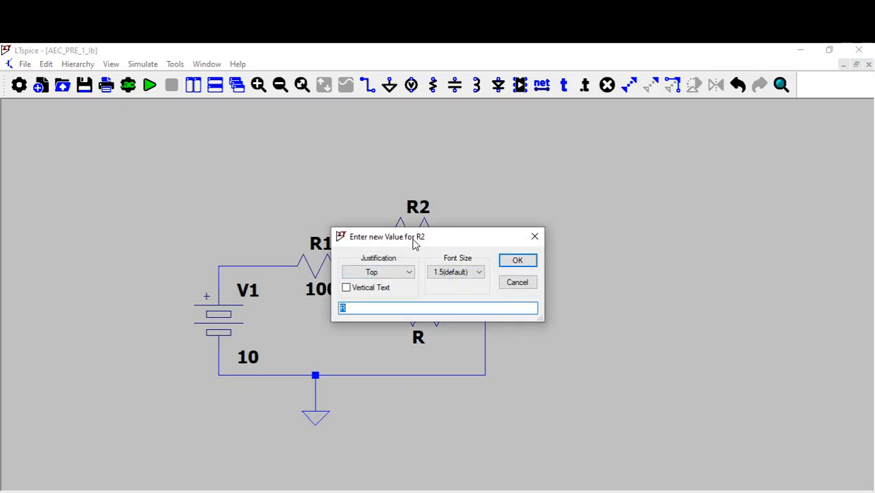
pyautogui.write('10k')
pyautogui.press('Return')
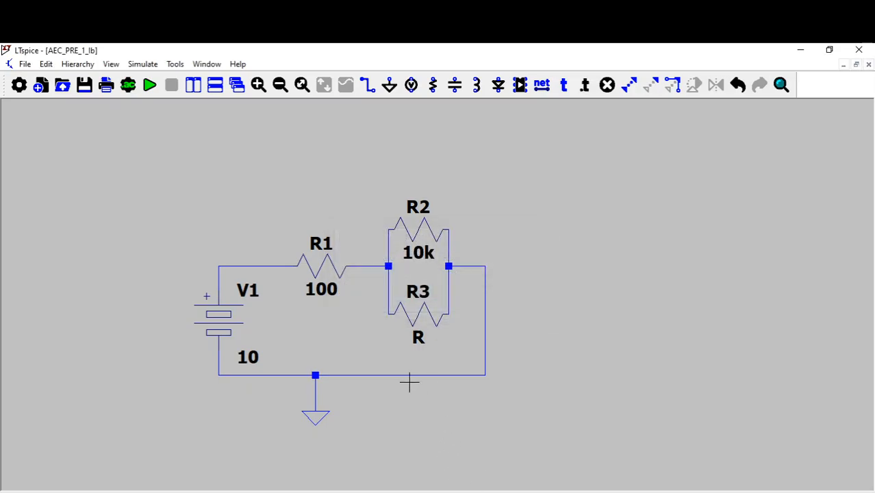
pyautogui.rightClick(419, 340)
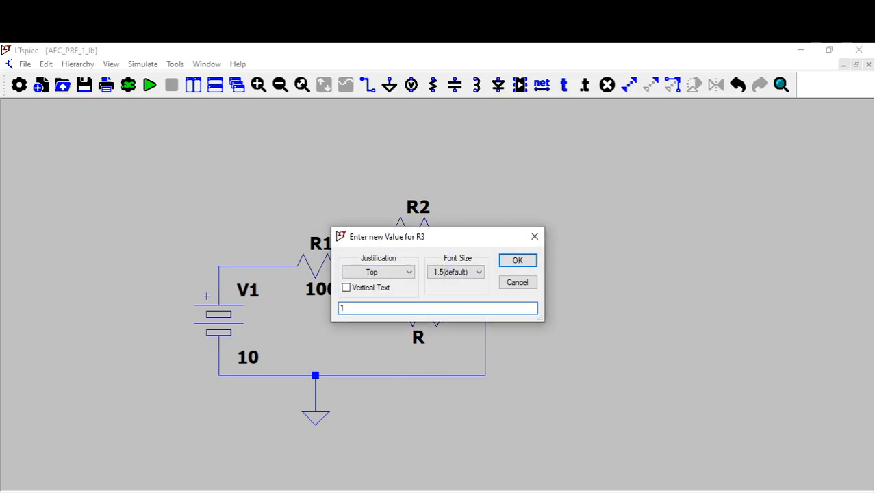
pyautogui.press('Return')
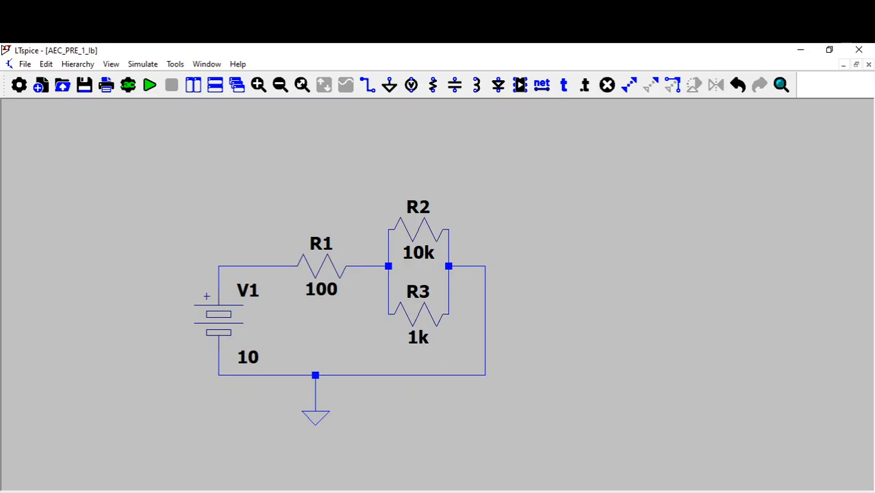
pyautogui.hotkey('alt', 'Tab')
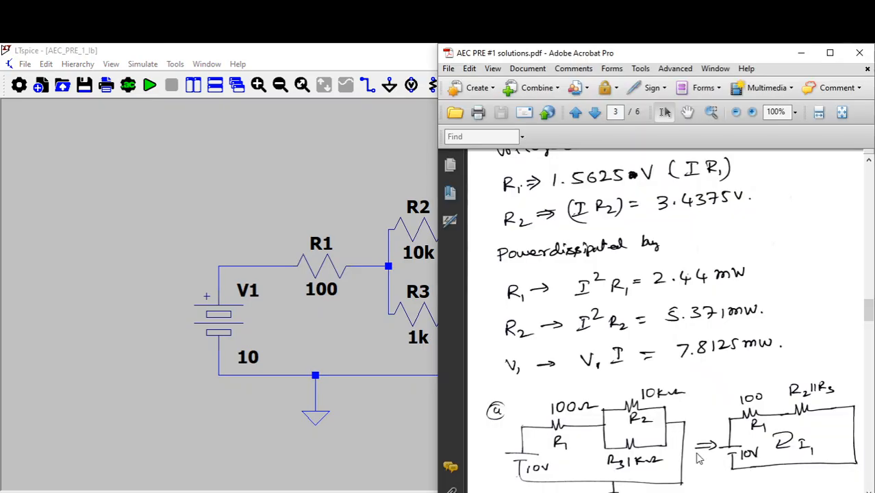
pyautogui.click(281, 415)
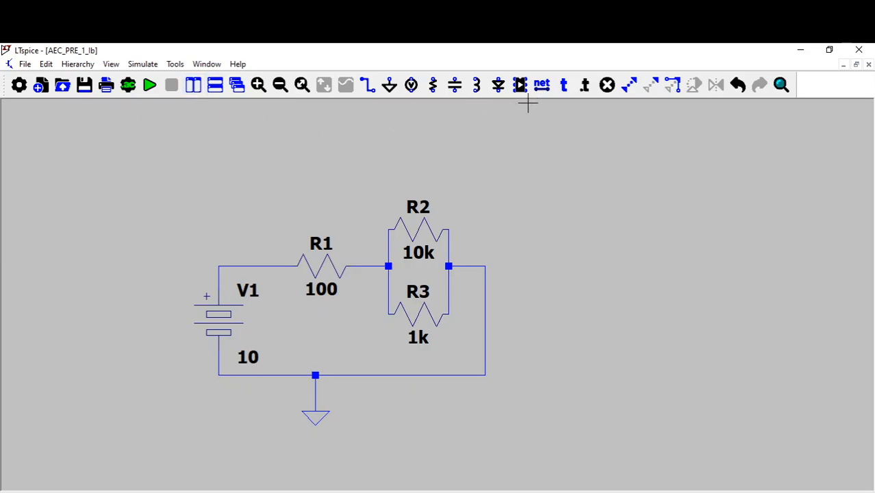
# - Configure a transient analysis with stop time 1m, data saving from 0 and maximum timestep 1u, and place its directive above the circuit
pyautogui.click(134, 88)
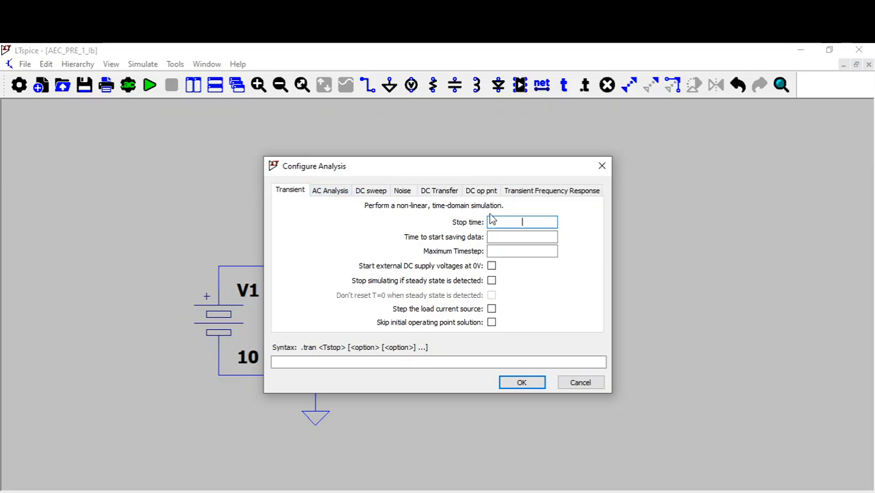
pyautogui.write('1m')
pyautogui.click(530, 238)
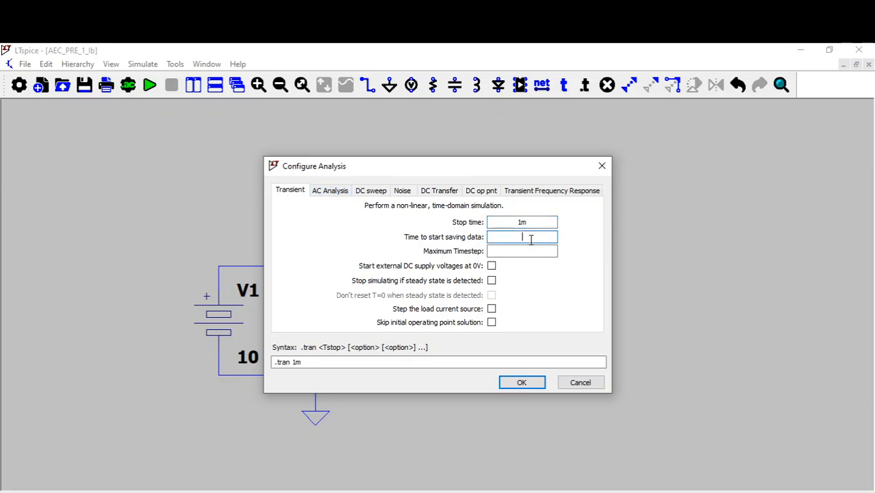
pyautogui.write('0')
pyautogui.press('Tab')
pyautogui.write('1')
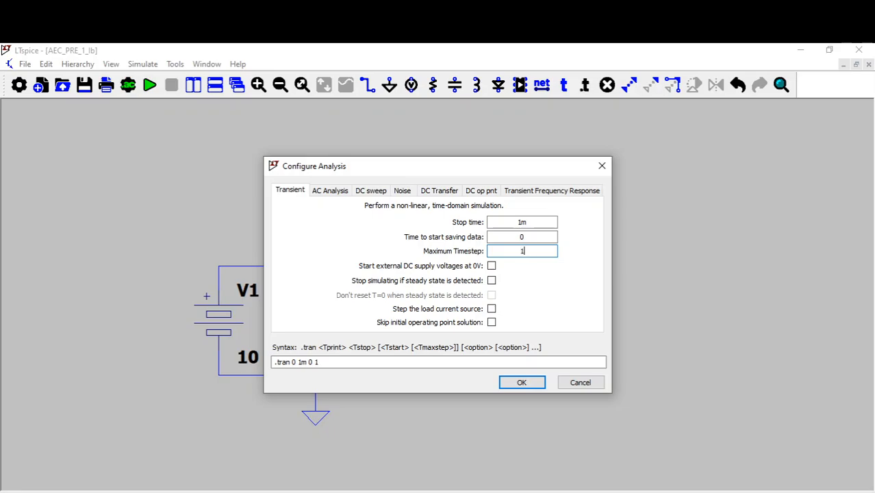
pyautogui.write('u')
pyautogui.click(526, 383)
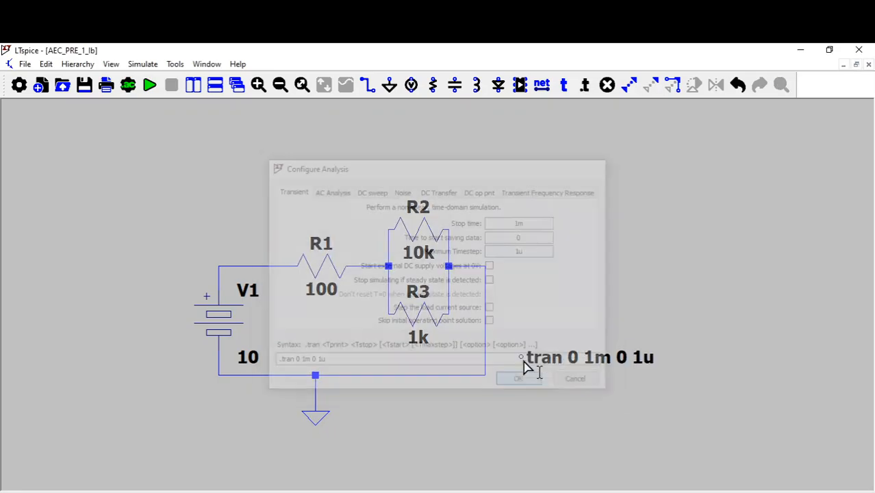
pyautogui.click(187, 171)
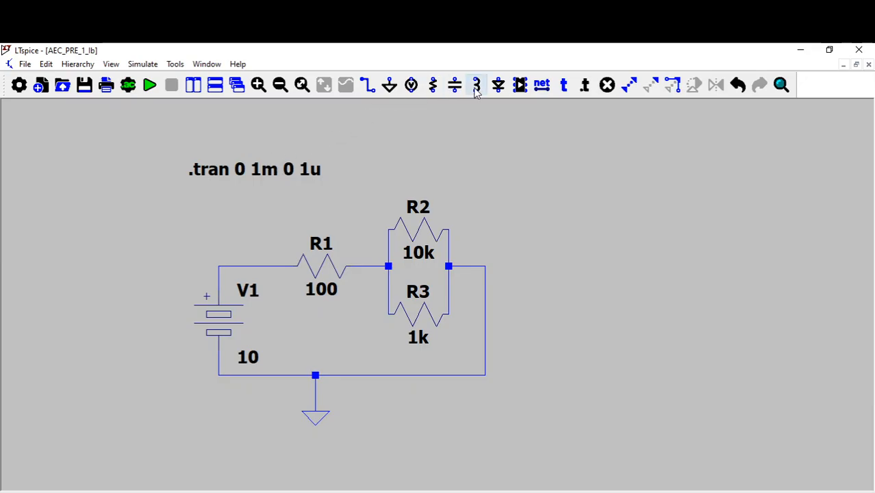
# - Run the transient simulation and rotate R1 by 180 degrees, putting it back in its place in the circuit
pyautogui.click(150, 85)
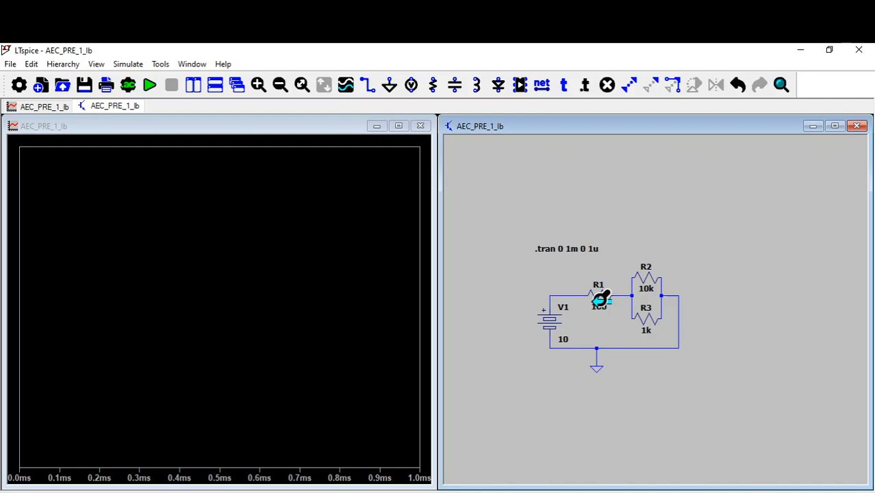
pyautogui.rightClick(599, 300)
pyautogui.click(510, 213)
pyautogui.click(601, 299)
pyautogui.hotkey('ctrl', 'r')
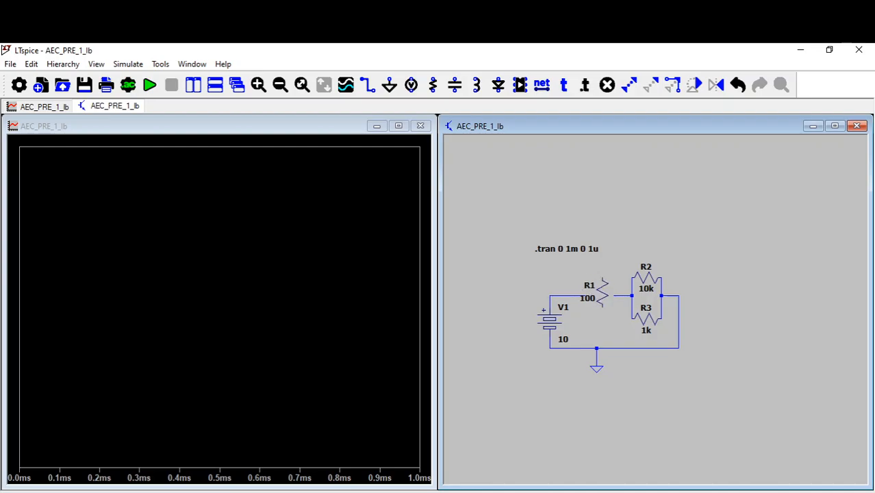
pyautogui.hotkey('ctrl', 'r')
pyautogui.click(600, 293)
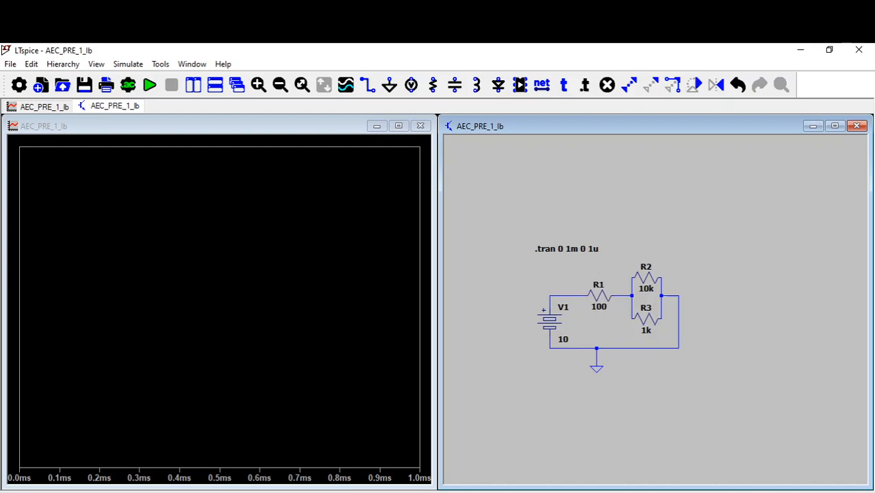
# - Rotate R2 and R3 by 180 degrees each and put them back in their places in the parallel branch
pyautogui.click(646, 277)
pyautogui.hotkey('ctrl', 'r')
pyautogui.hotkey('ctrl', 'r')
pyautogui.click(646, 284)
pyautogui.click(649, 281)
pyautogui.click(650, 323)
pyautogui.hotkey('ctrl', 'r')
pyautogui.hotkey('ctrl', 'r')
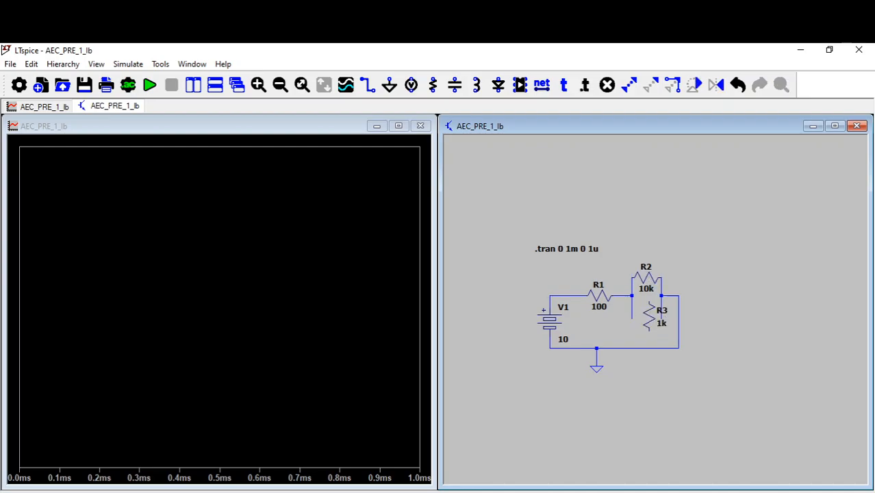
pyautogui.click(642, 318)
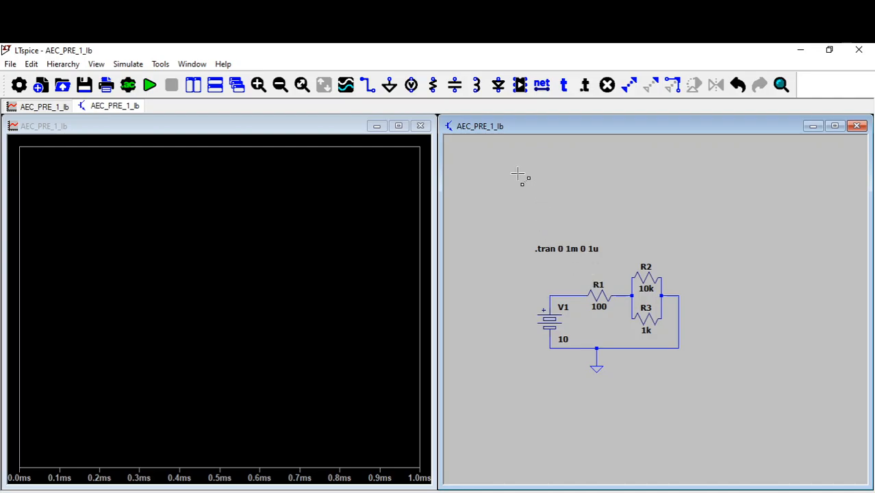
# - Run the transient simulation and plot the current through R1
pyautogui.click(150, 85)
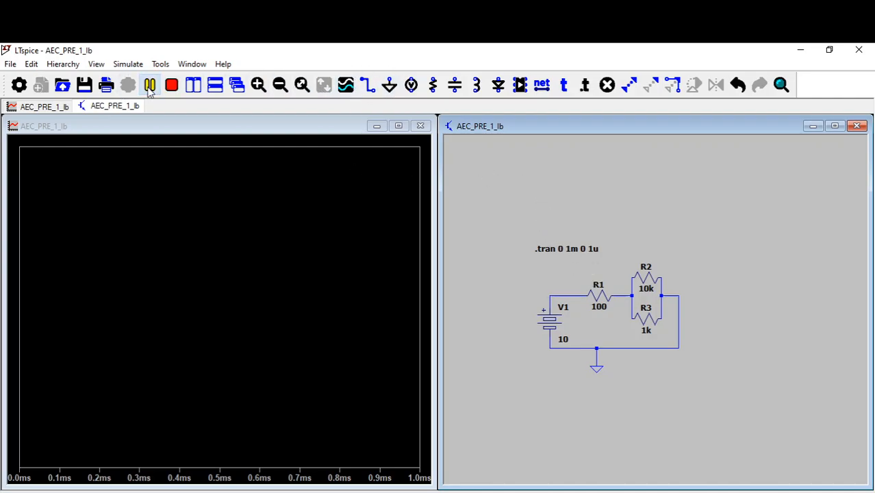
pyautogui.click(595, 299)
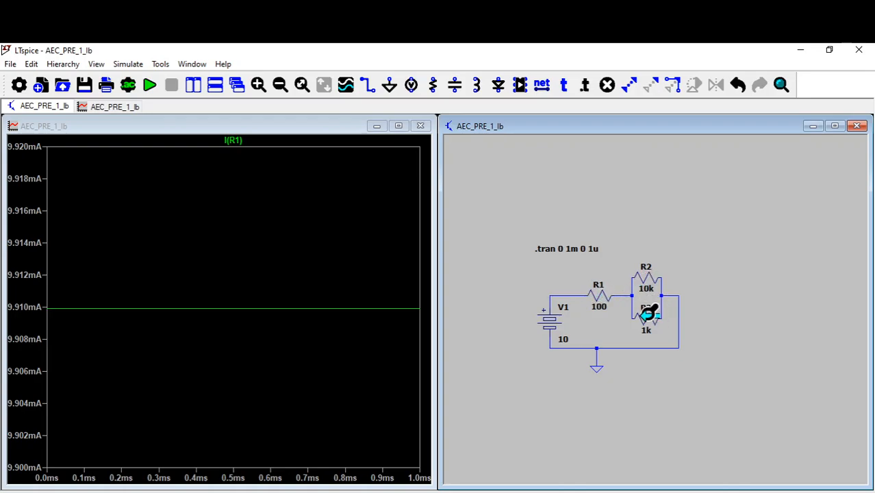
pyautogui.rightClick(704, 226)
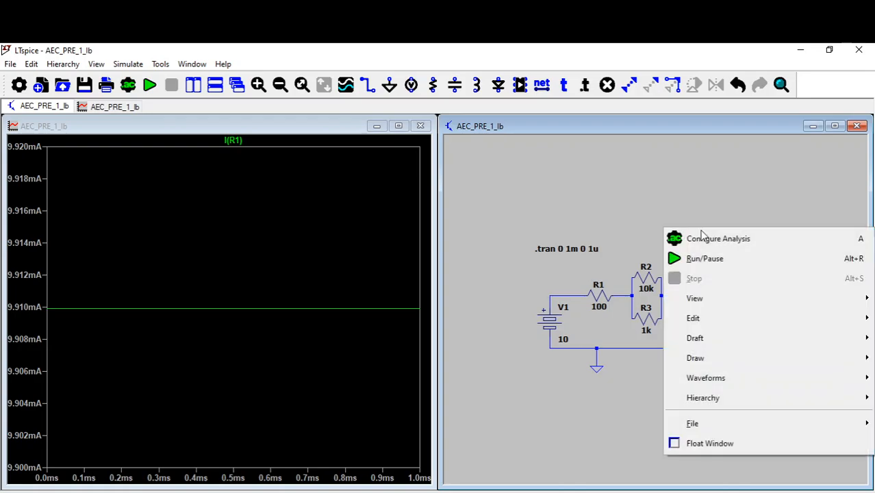
pyautogui.click(620, 228)
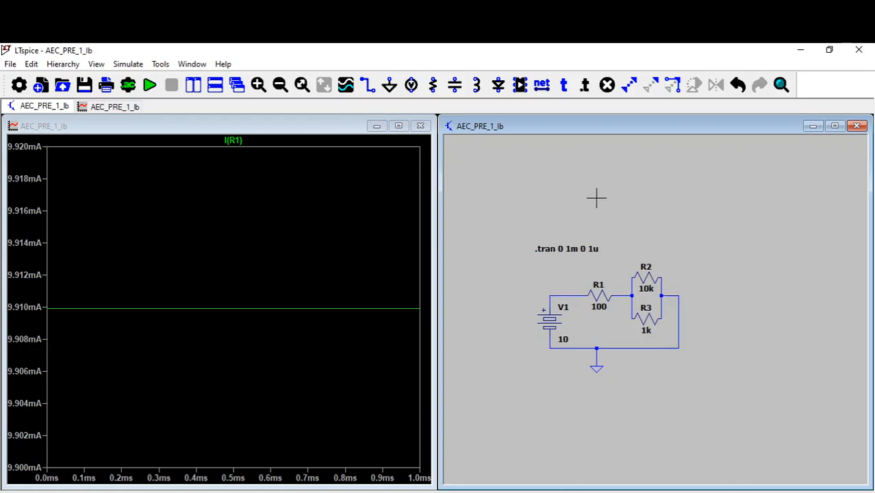
# - Turn R2 and R3 back by another 180 degrees, reconnecting each to its branch wires
pyautogui.moveTo(642, 273); pyautogui.dragTo(643, 280)
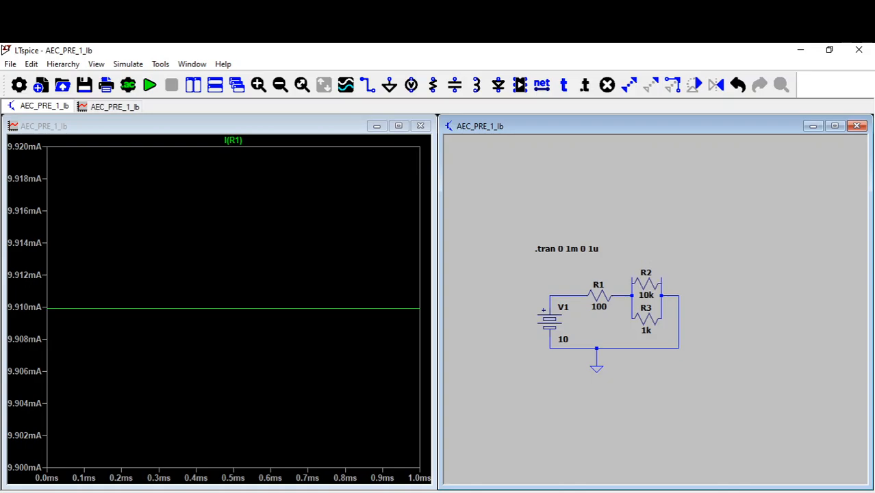
pyautogui.hotkey('ctrl', 'r')
pyautogui.hotkey('ctrl', 'r')
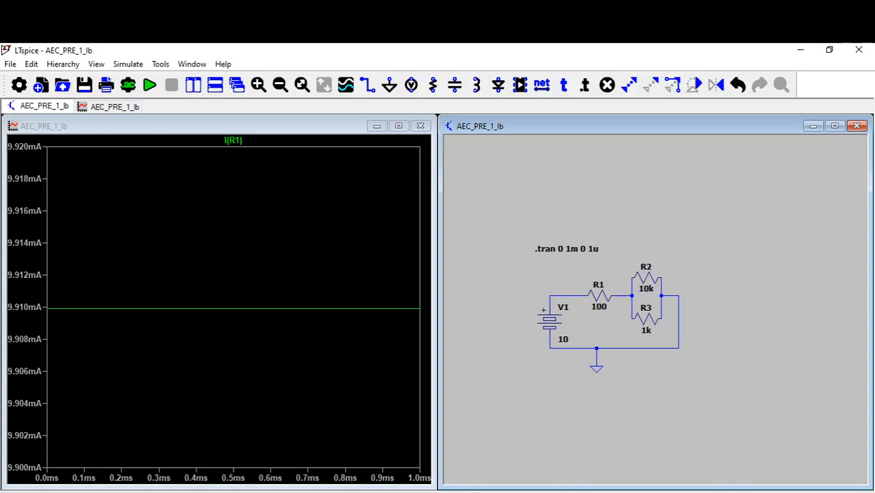
pyautogui.click(644, 276)
pyautogui.click(649, 322)
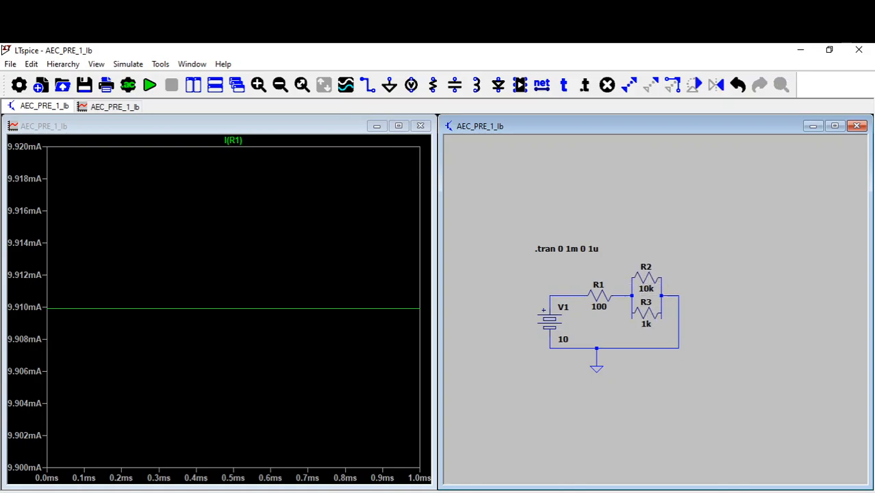
pyautogui.hotkey('ctrl', 'r')
pyautogui.hotkey('ctrl', 'r')
pyautogui.click(647, 320)
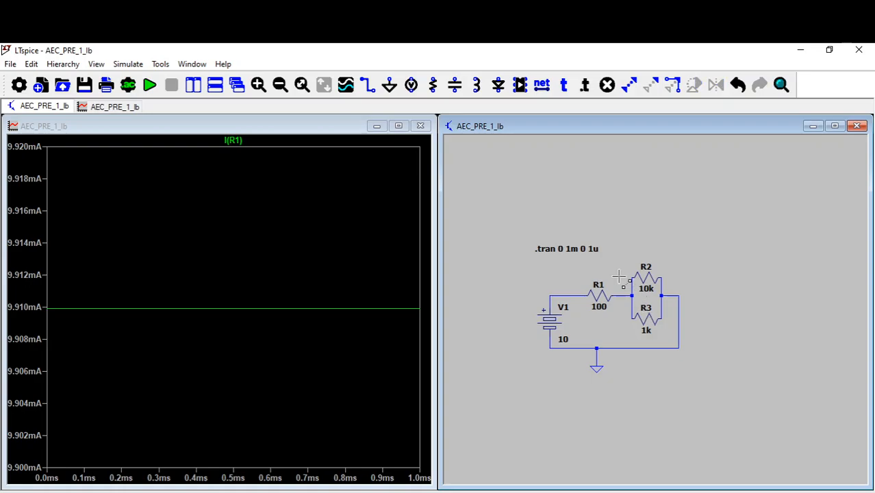
# - Rerun the simulation and add the currents through R2 and R3 to the plot
pyautogui.click(151, 86)
pyautogui.click(646, 277)
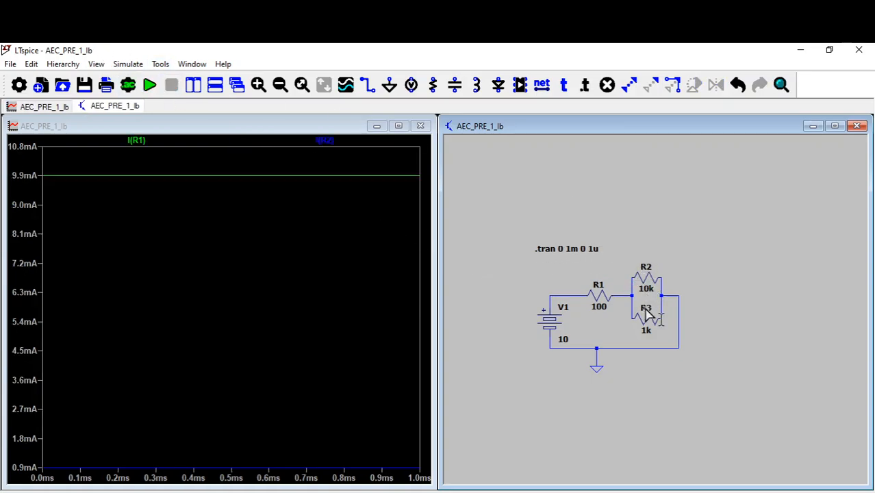
pyautogui.click(646, 315)
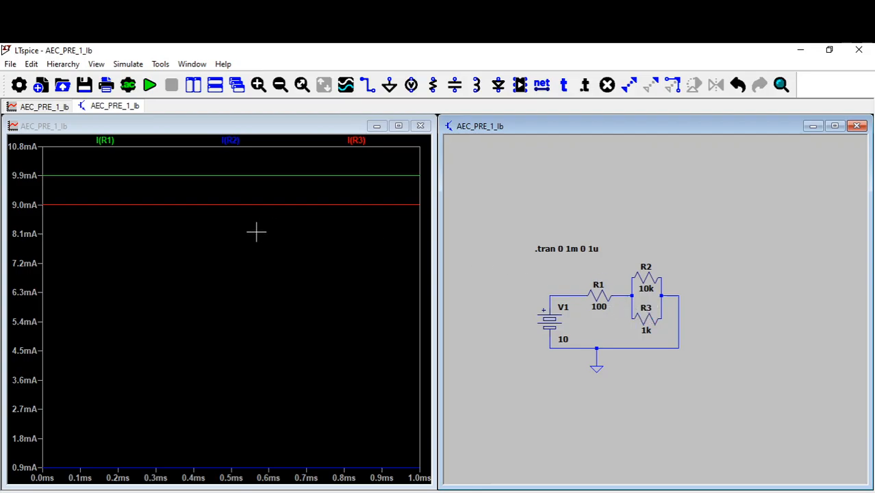
# - Change the I(R2) trace's default color to magenta
pyautogui.rightClick(237, 142)
pyautogui.click(400, 253)
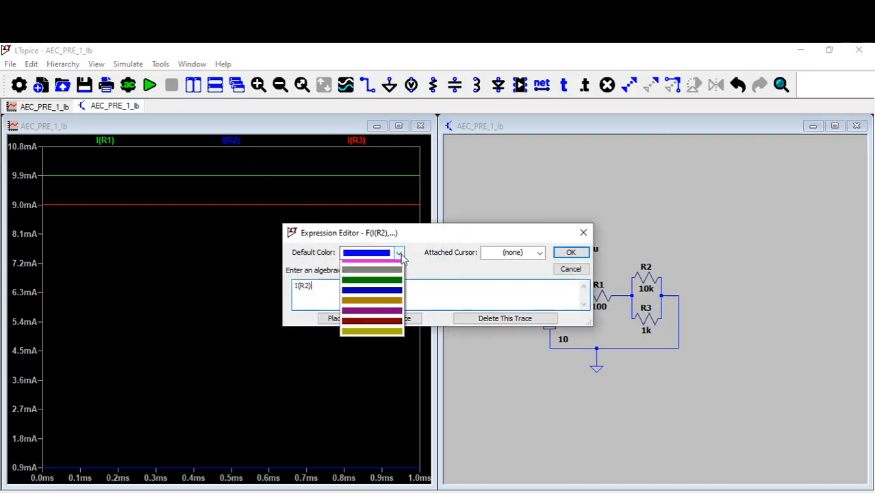
pyautogui.click(389, 316)
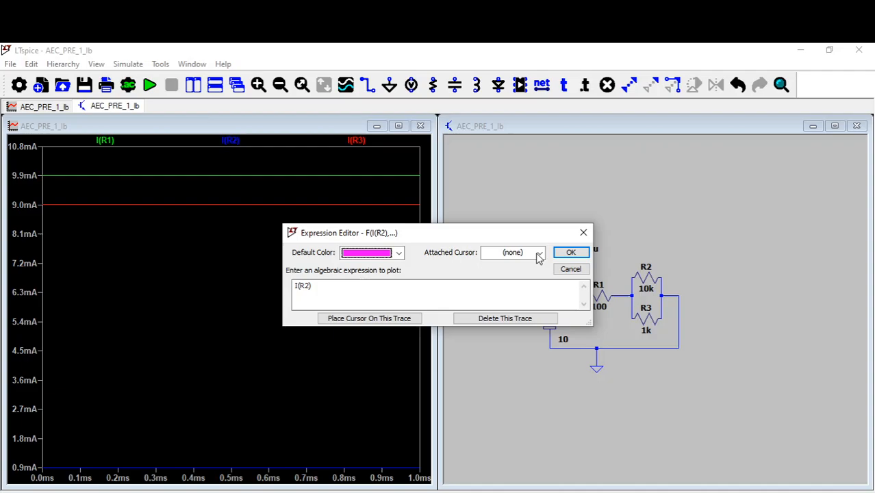
pyautogui.click(579, 254)
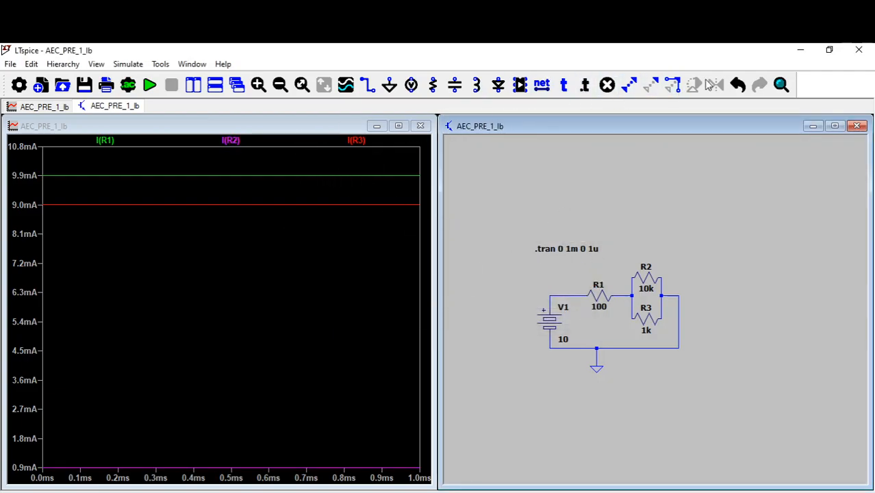
# - Arrange the LTspice window beside AEC PRE #1 solutions.pdf and extend it to nearly full screen height
pyautogui.moveTo(728, 55); pyautogui.dragTo(6, 45)
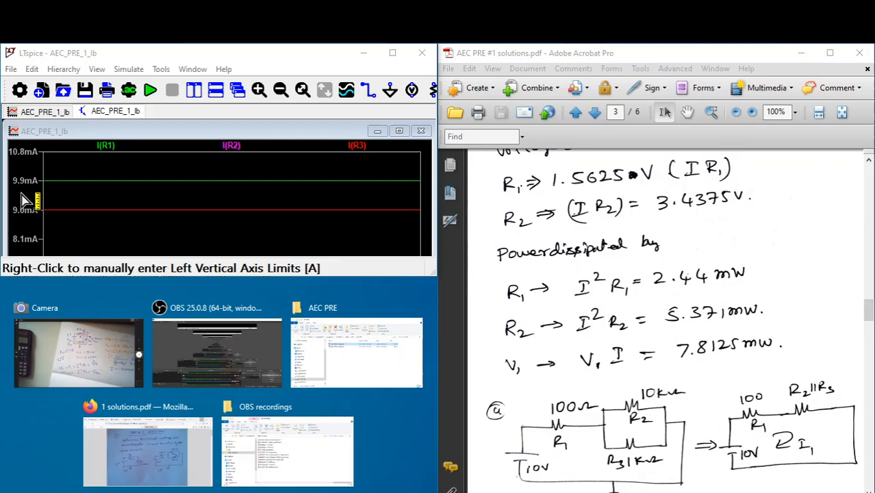
pyautogui.click(156, 279)
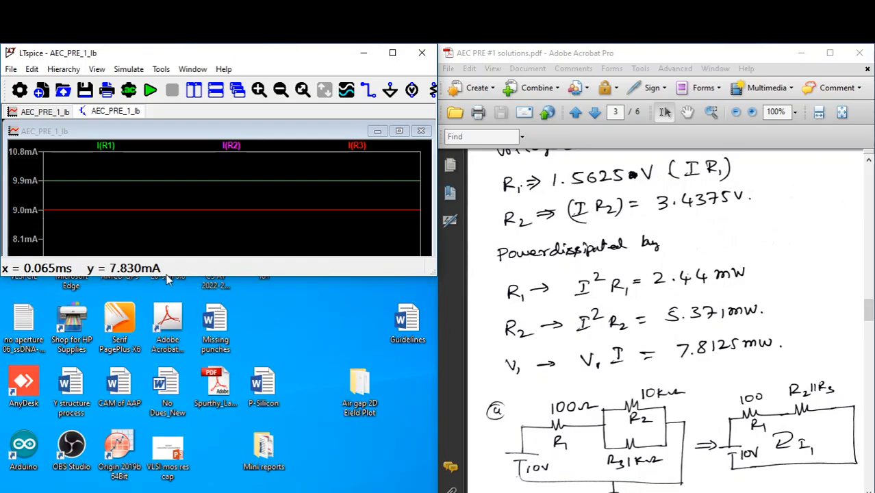
pyautogui.moveTo(174, 310); pyautogui.dragTo(176, 489)
# - Attach measurement cursors to I(R1) and I(R2) and move the cursor readout over the plot, clear of the PDF
pyautogui.click(106, 147)
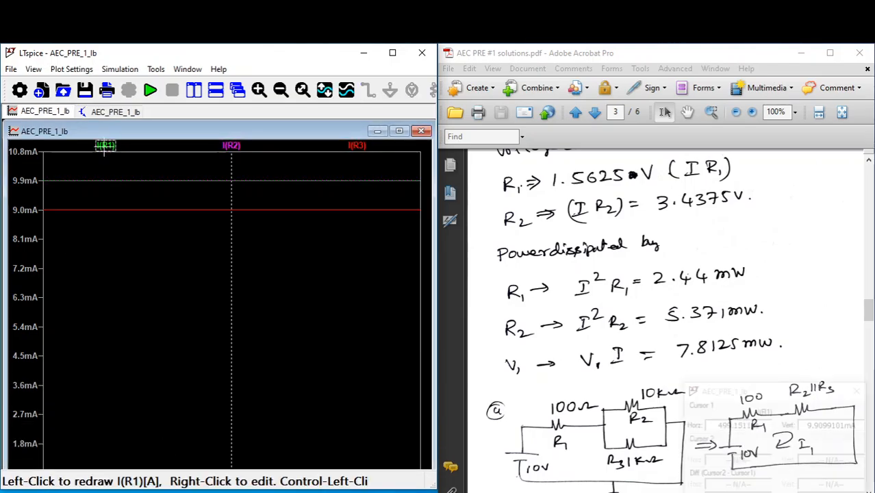
pyautogui.click(231, 146)
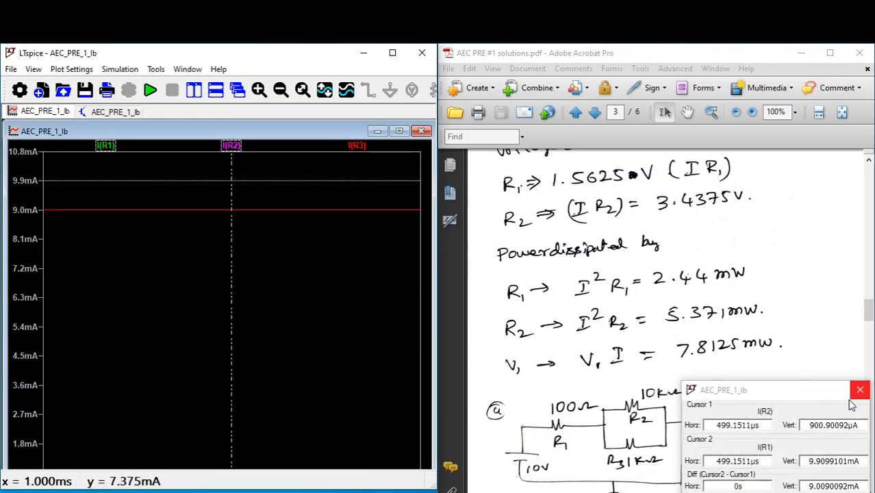
pyautogui.moveTo(834, 398); pyautogui.dragTo(269, 299)
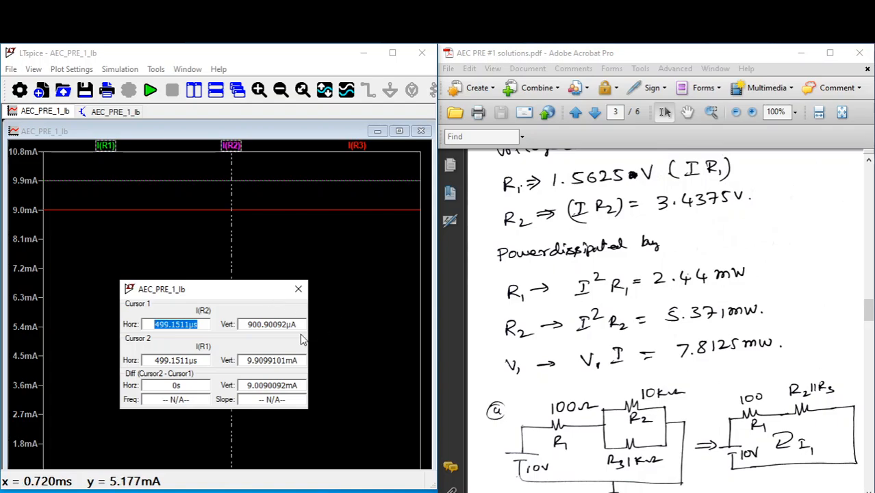
# - Examine the hand calculations for circuit (a) in the PDF and compare I1 with the cursor reading for I(R1)
pyautogui.scroll(-15, 699, 389)
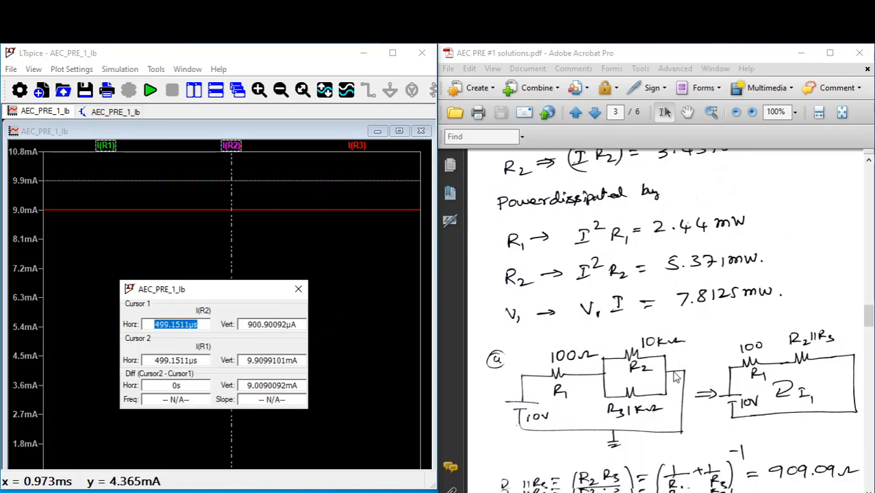
pyautogui.scroll(-3, 673, 372)
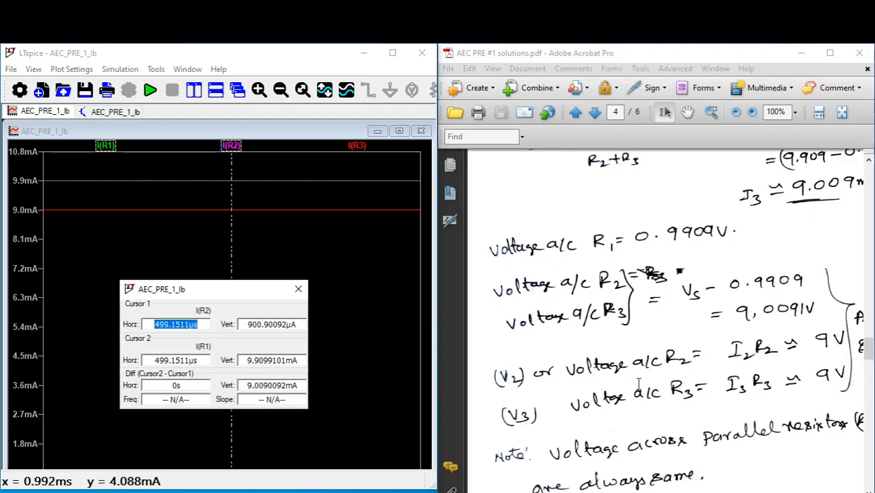
pyautogui.scroll(5, 685, 346)
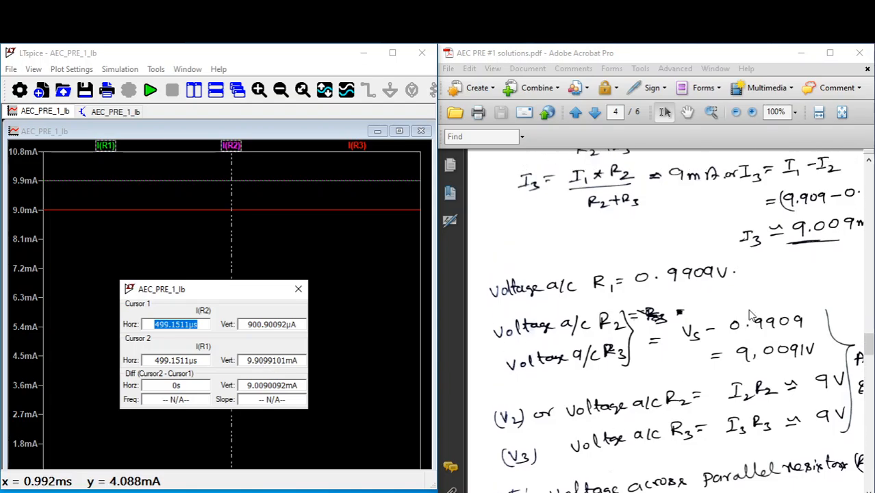
pyautogui.scroll(5, 728, 312)
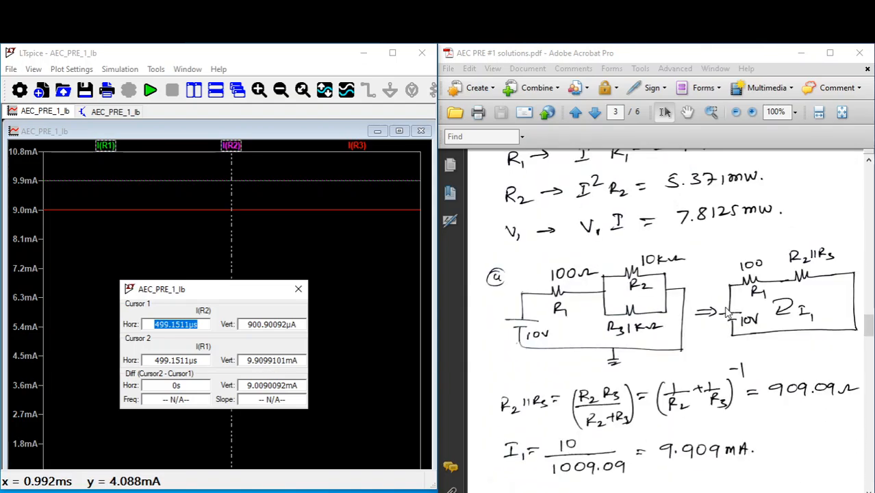
pyautogui.scroll(1, 728, 313)
pyautogui.scroll(-1, 728, 313)
pyautogui.scroll(-5, 728, 313)
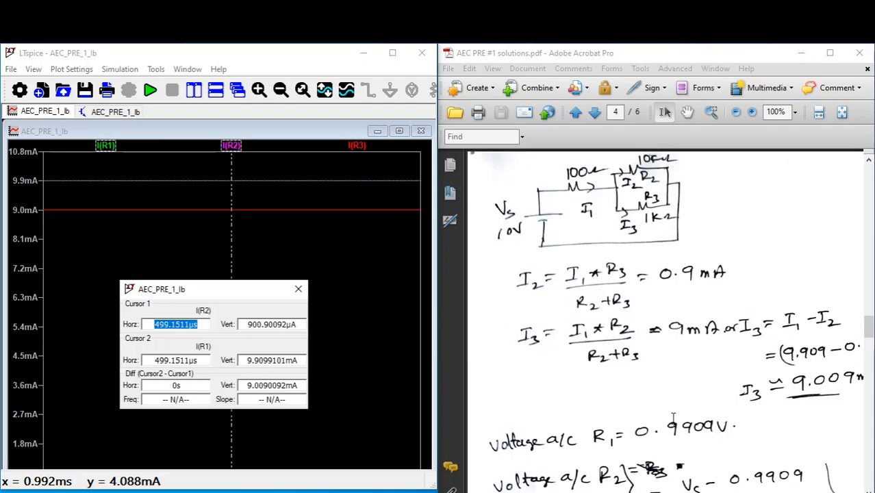
pyautogui.scroll(5, 688, 271)
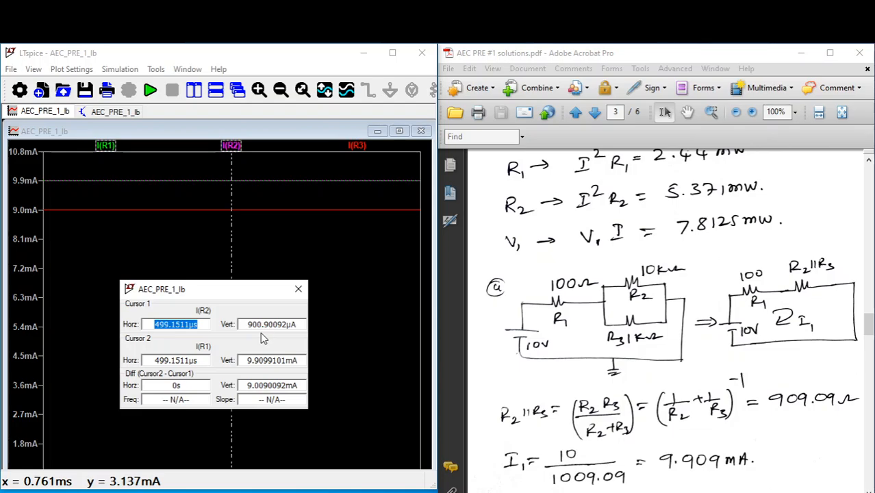
pyautogui.click(257, 361)
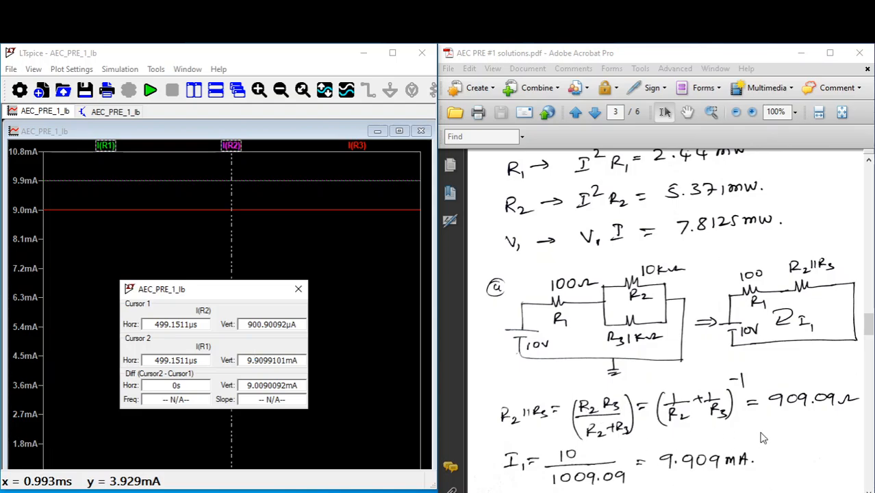
# - Compare the calculated branch currents I2 and I3 with the simulation, attaching both cursors to the I(R3) trace
pyautogui.scroll(-5, 763, 438)
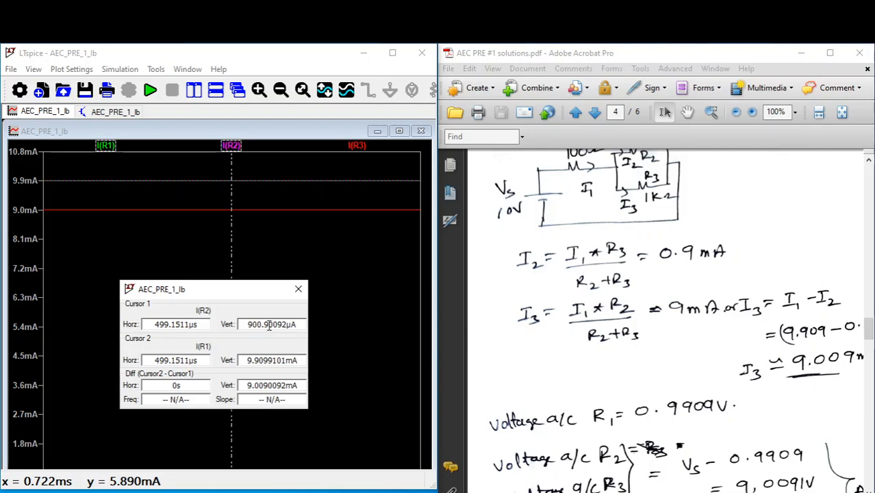
pyautogui.click(358, 146)
pyautogui.click(357, 147)
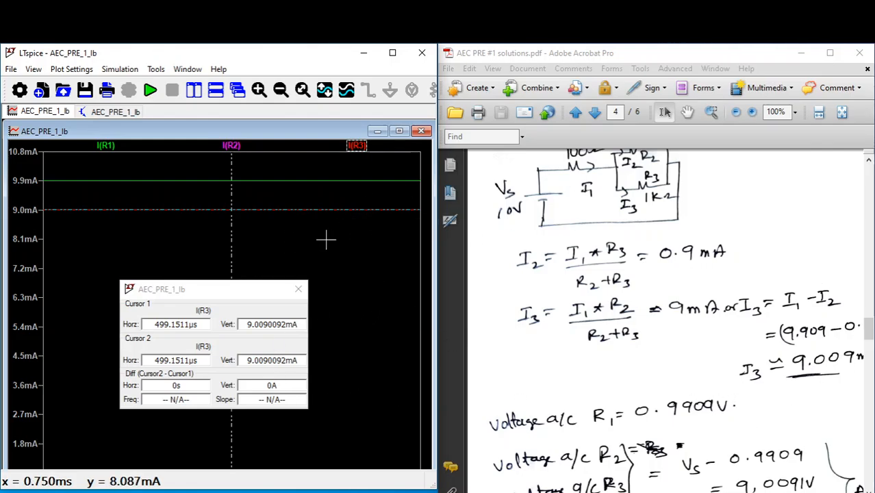
# - Maximize the LTspice window and plot the voltage across R1 as V(N001,N002) and the parallel-branch voltage V(n002)
pyautogui.click(392, 53)
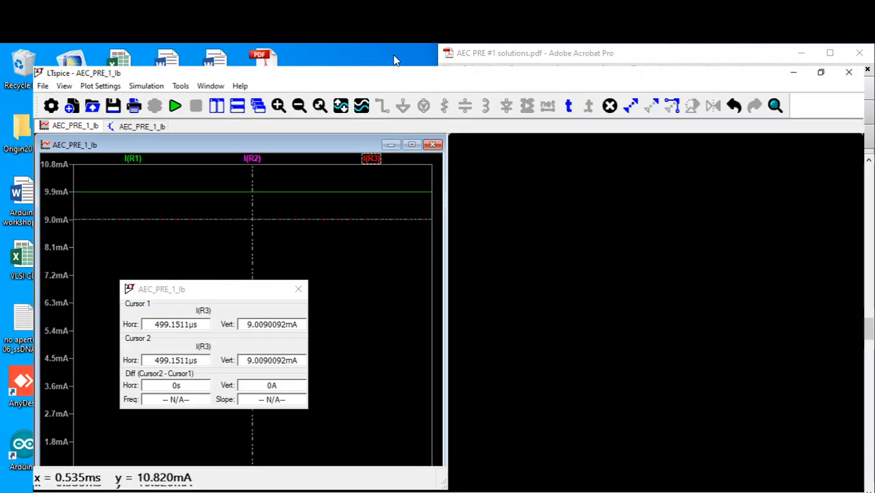
pyautogui.click(562, 278)
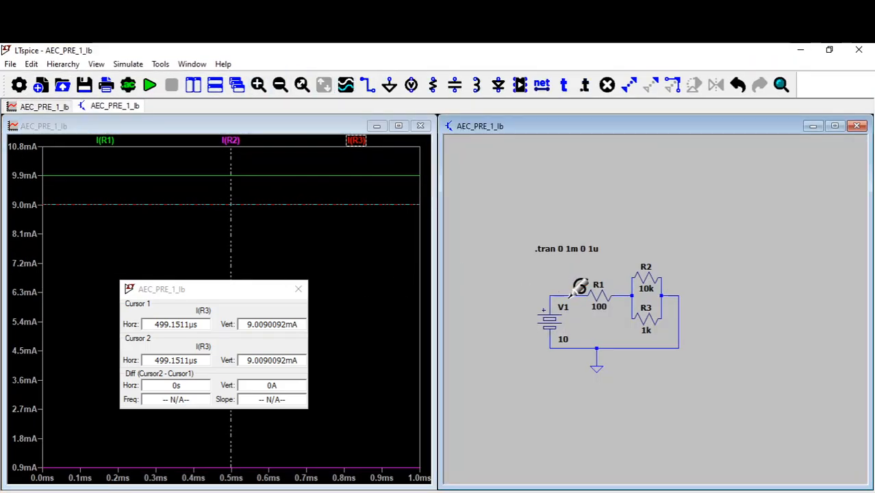
pyautogui.moveTo(622, 287); pyautogui.dragTo(624, 288)
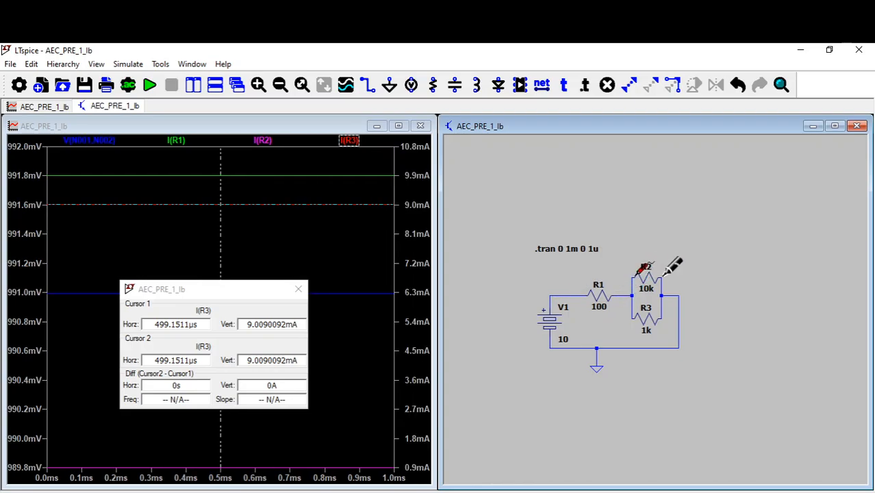
pyautogui.click(659, 275)
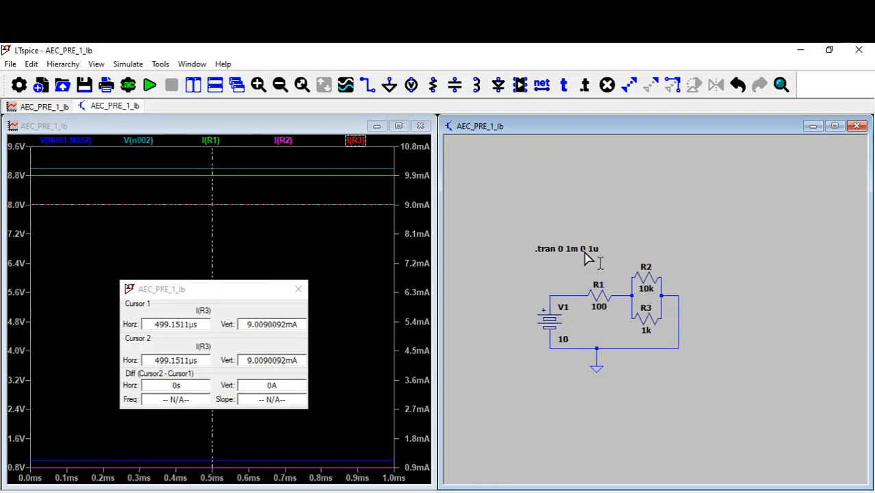
# - Attach cursor 1 to V(N001,N002) and switch to the solutions PDF in Adobe Acrobat Pro to compare R1's voltage
pyautogui.click(68, 145)
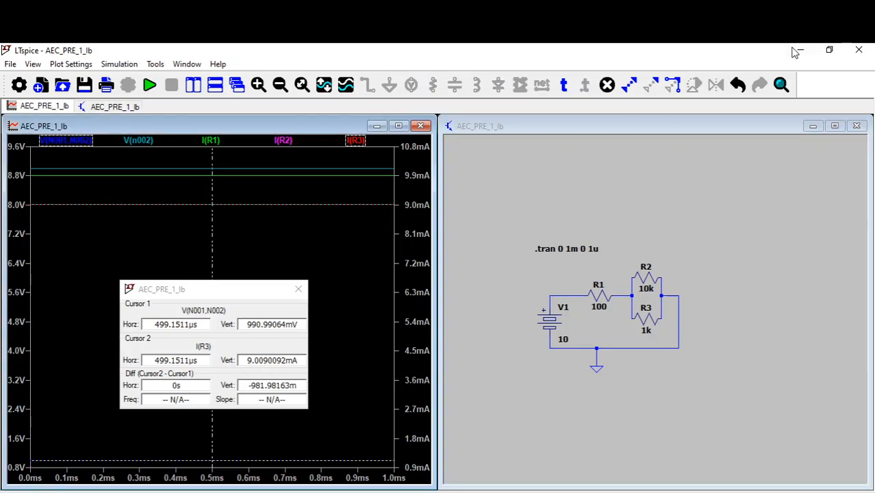
pyautogui.hotkey('alt', 'Tab')
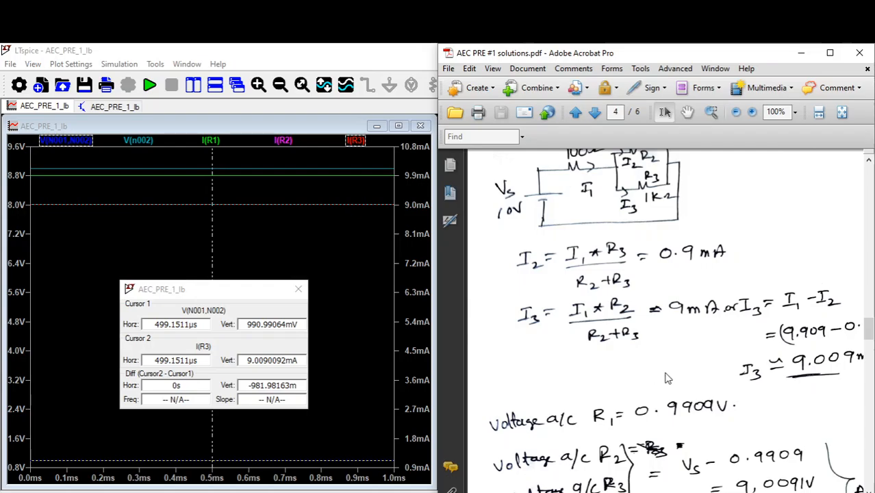
# - Examine the hand-calculated voltages across R1, R2 and R3 in the solutions PDF and compare R1's with the V(N001,N002) cursor reading
pyautogui.scroll(-3, 608, 393)
pyautogui.scroll(-1, 608, 397)
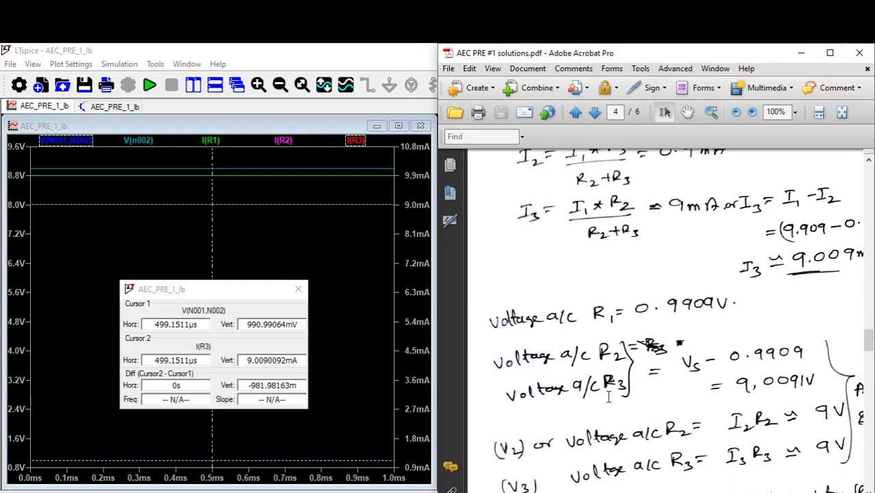
pyautogui.scroll(-1, 606, 397)
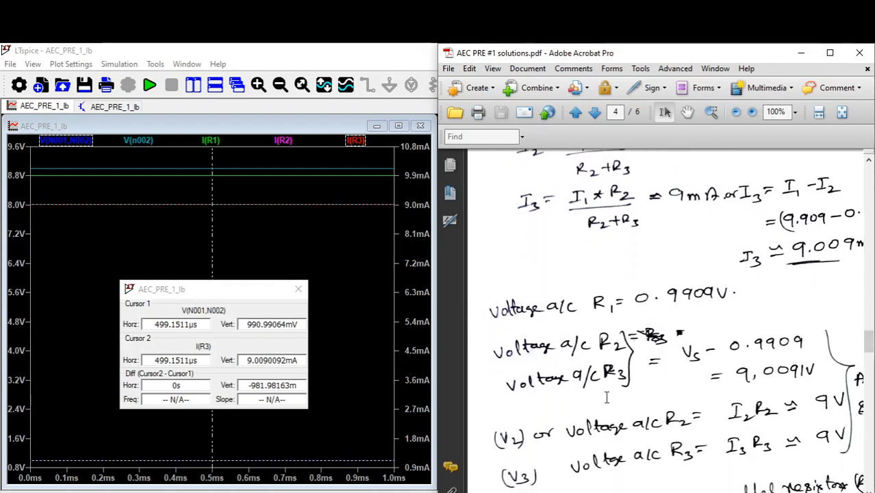
pyautogui.scroll(-1, 607, 397)
pyautogui.scroll(-1, 607, 397)
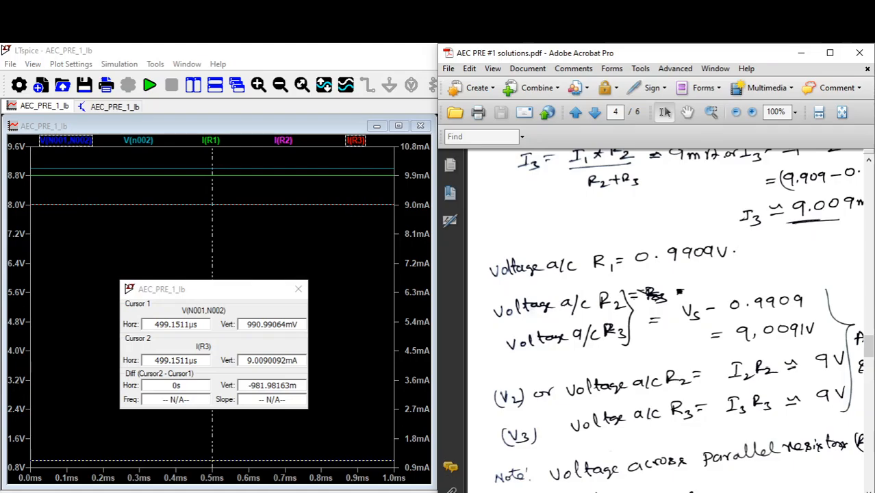
pyautogui.hscroll(2, 606, 397)
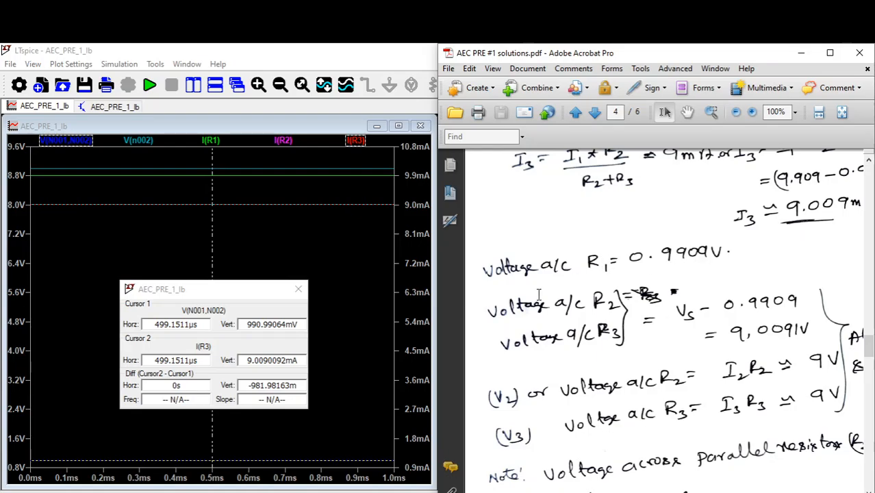
# - Switch to LTspice, read the V(n002) and I(R1) traces with the cursors, and close the cursor readout
pyautogui.click(144, 150)
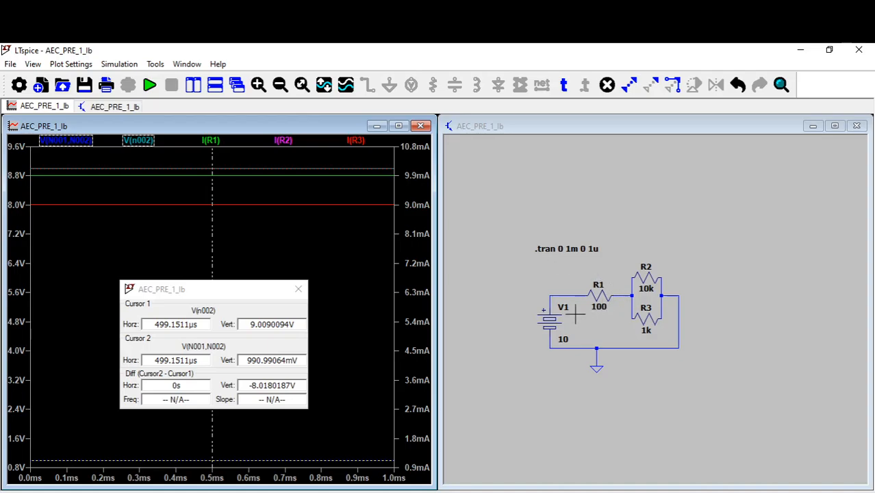
pyautogui.click(214, 142)
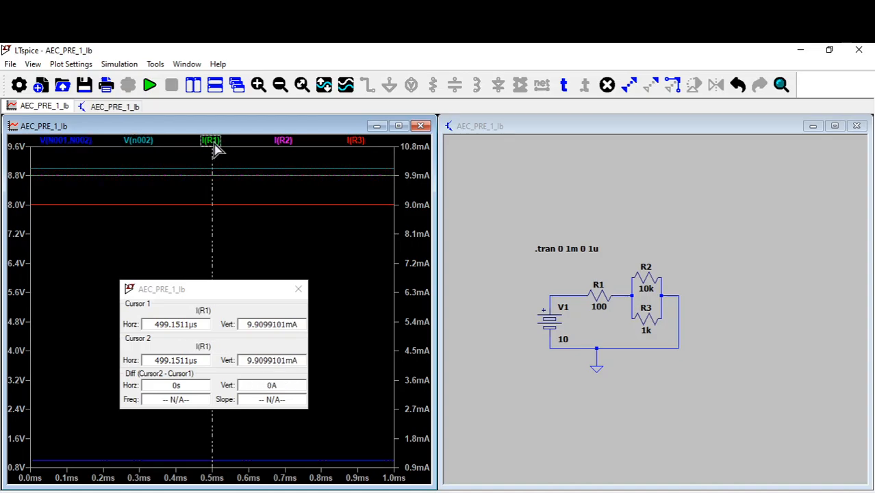
pyautogui.click(299, 291)
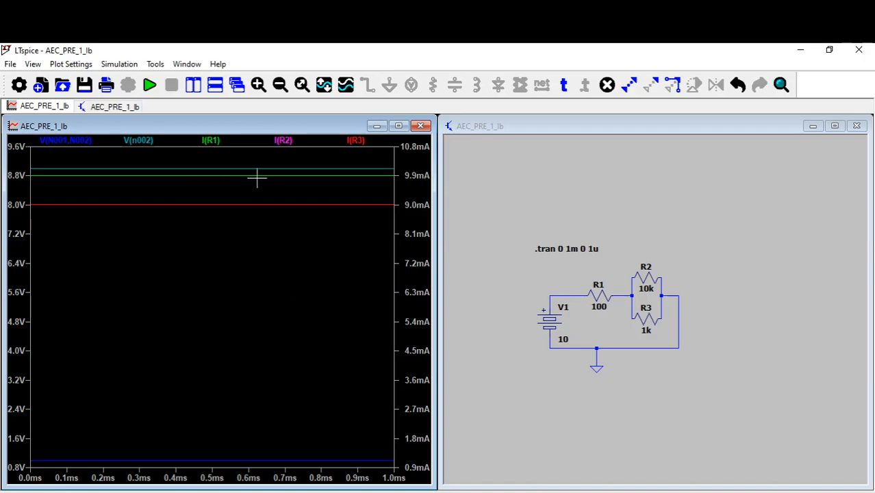
# - Delete the I(R3), I(R2), I(R1) and V(n002) traces from the waveform plot, keeping only V(N001,N002)
pyautogui.click(356, 141)
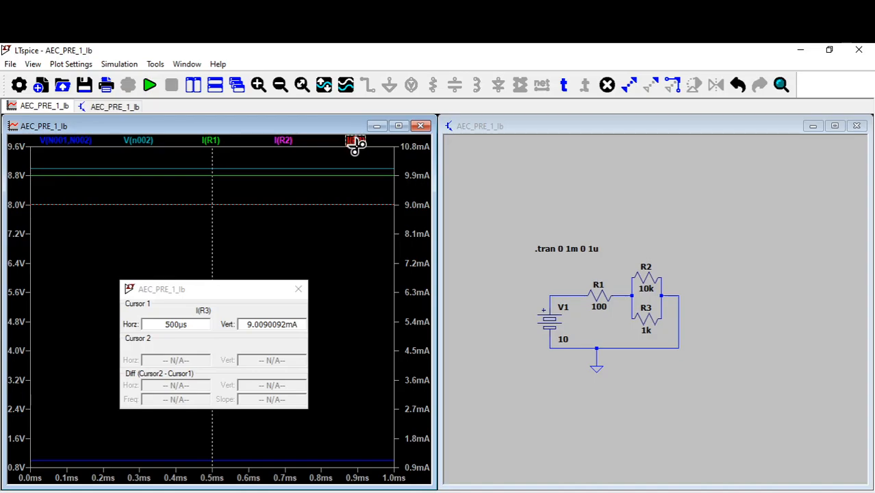
pyautogui.click(356, 141)
pyautogui.click(352, 141)
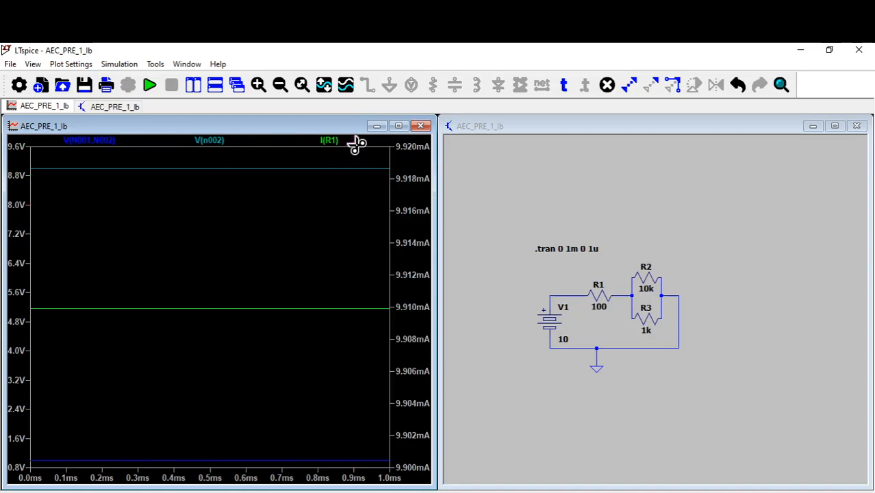
pyautogui.click(335, 141)
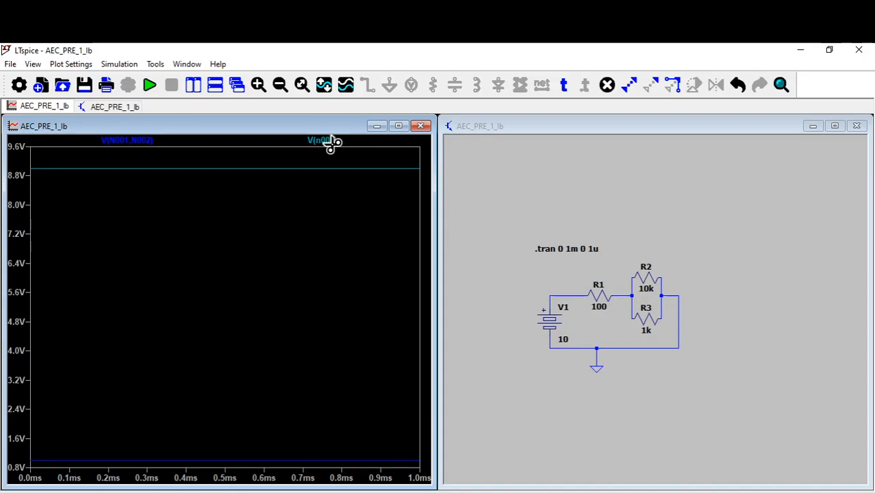
pyautogui.click(332, 141)
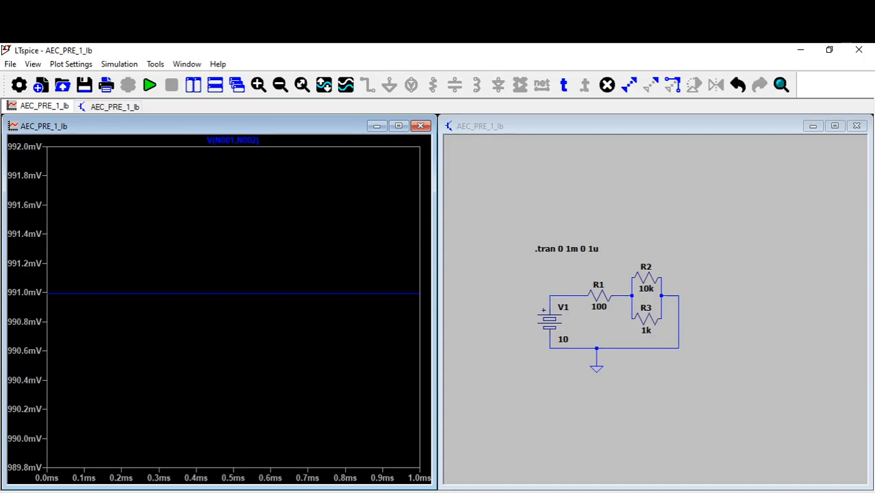
pyautogui.moveTo(482, 492)
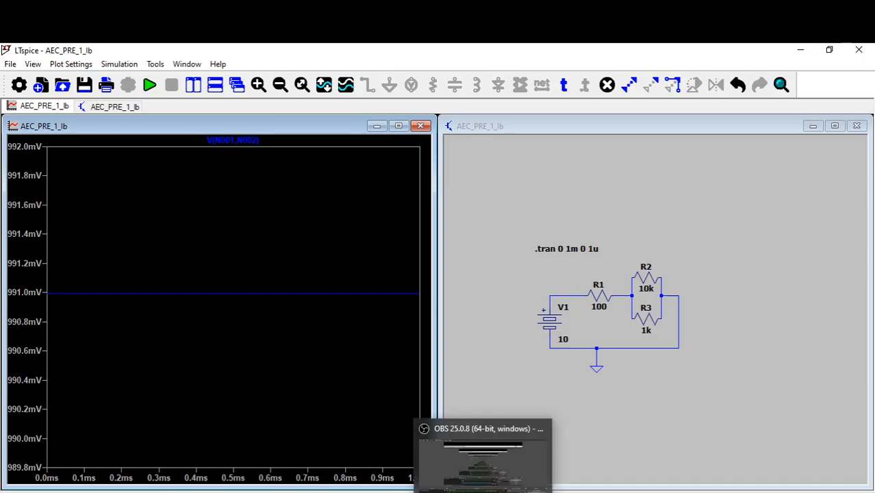